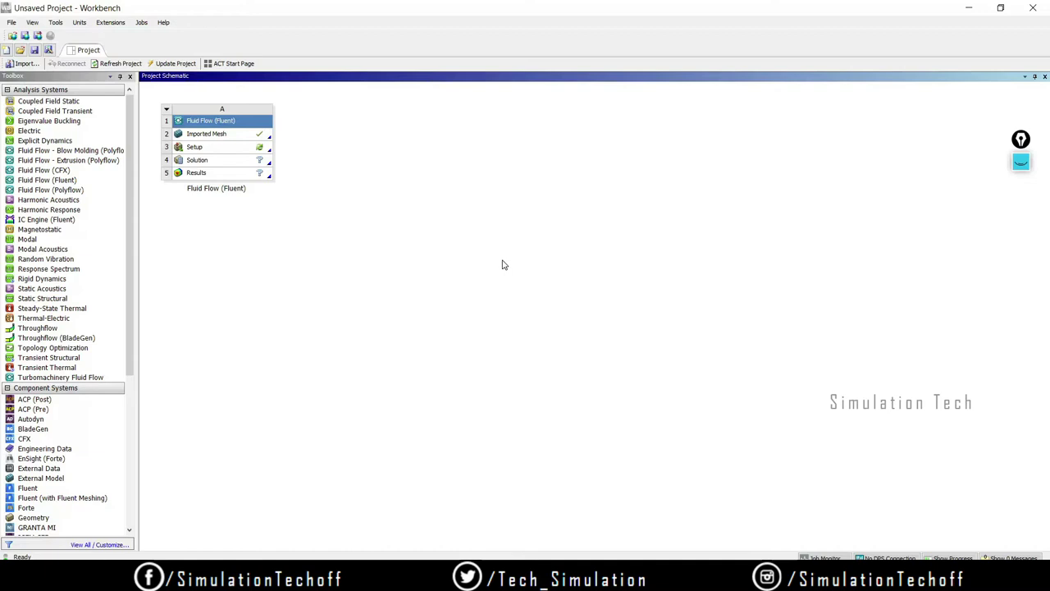
Launch Fluent from the Fluid Flow system's Setup cell with Double Precision enabled and dismiss the behavioral changes notice.
left_click(211, 149)
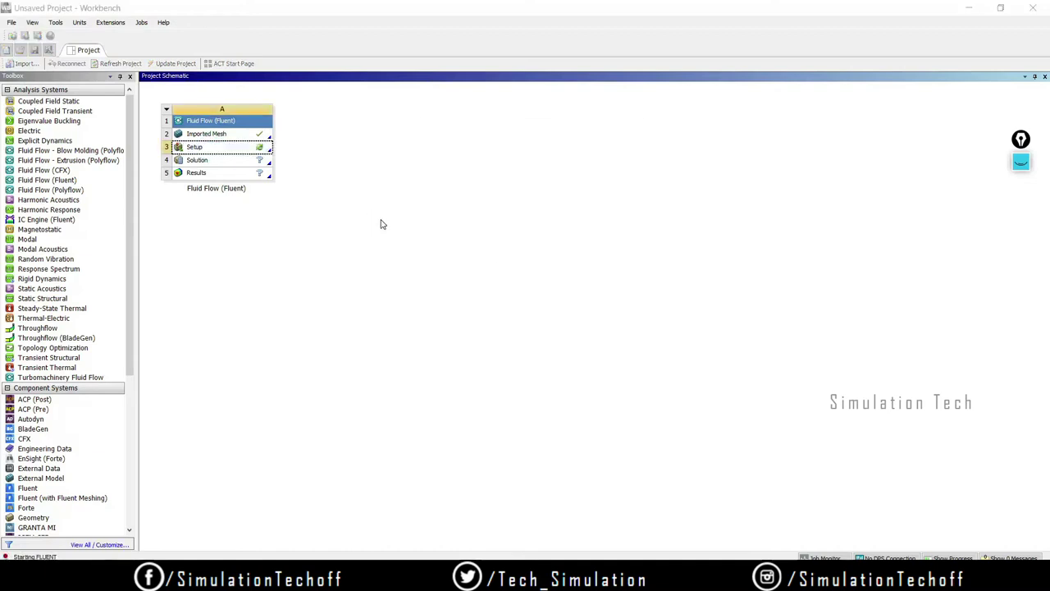
left_click(509, 253)
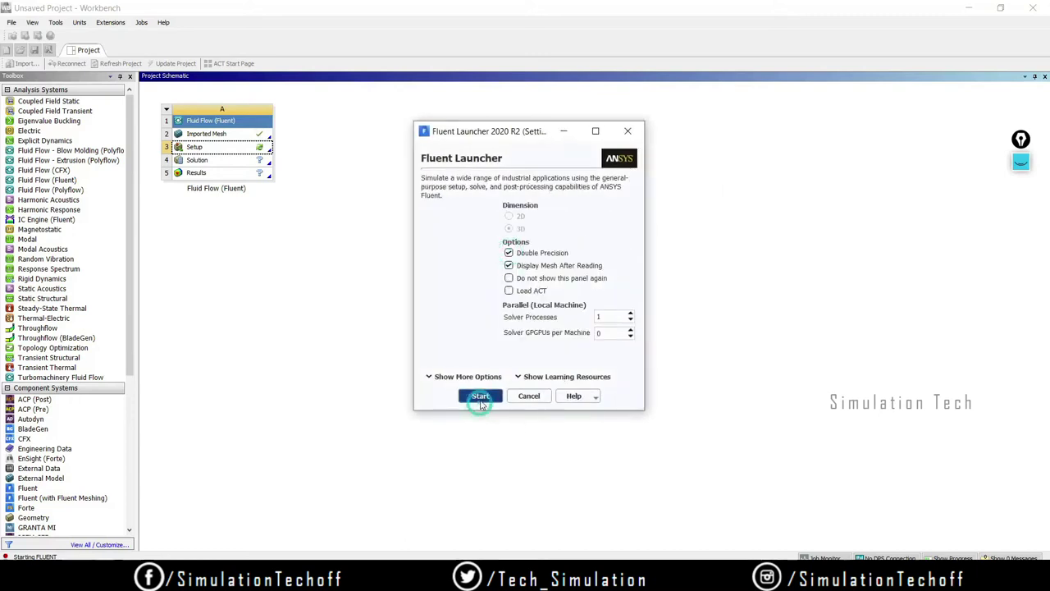
left_click(480, 395)
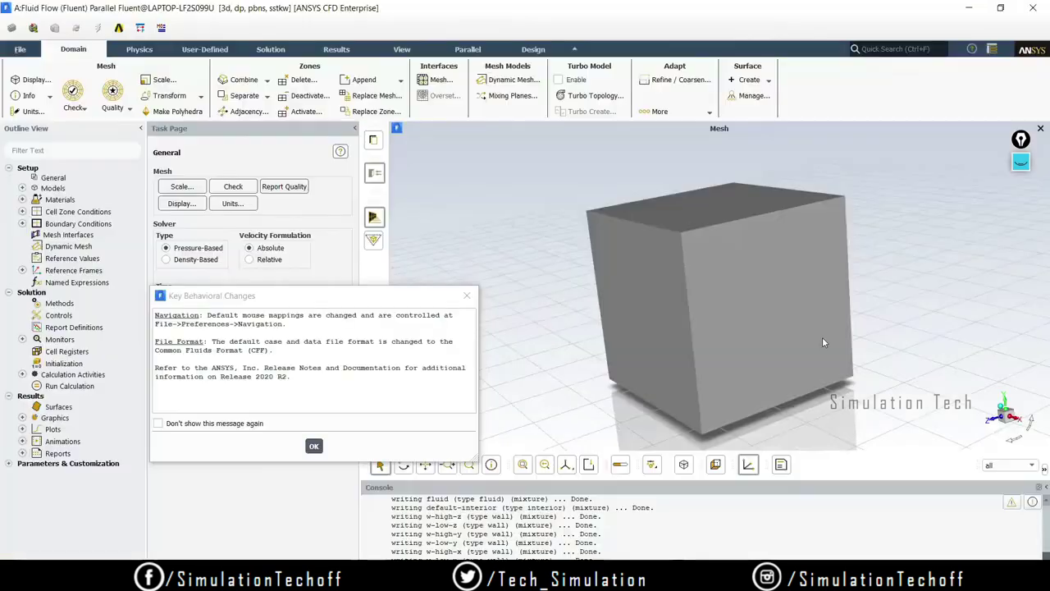
left_click(313, 445)
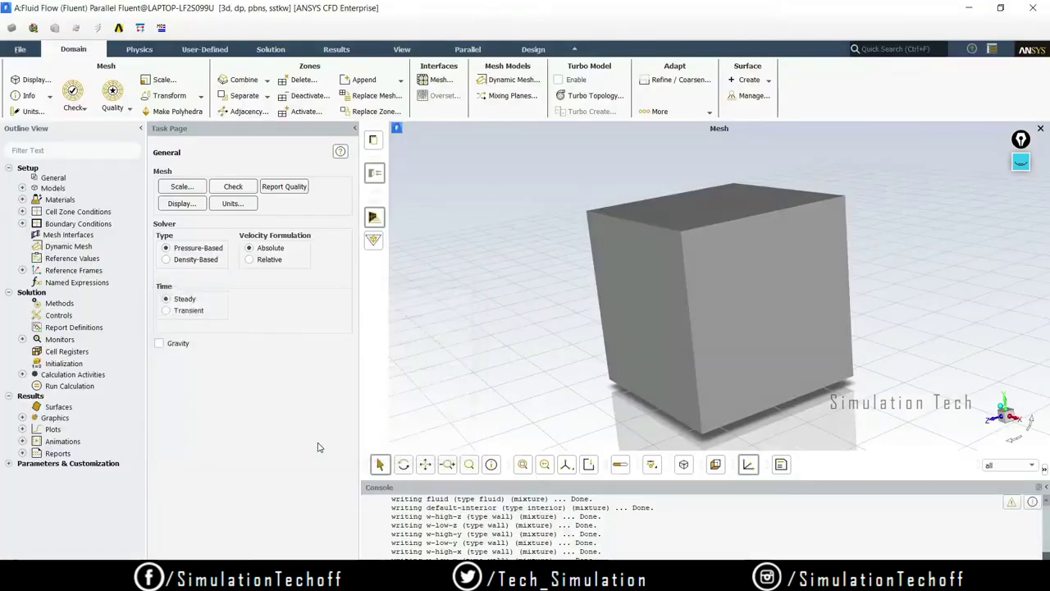
Inspect the cube domain from several sides and run a mesh check.
mouse_move(836, 342)
left_mouse_down()
mouse_move(678, 313)
mouse_move(666, 325)
mouse_move(785, 328)
mouse_move(820, 344)
left_mouse_up()
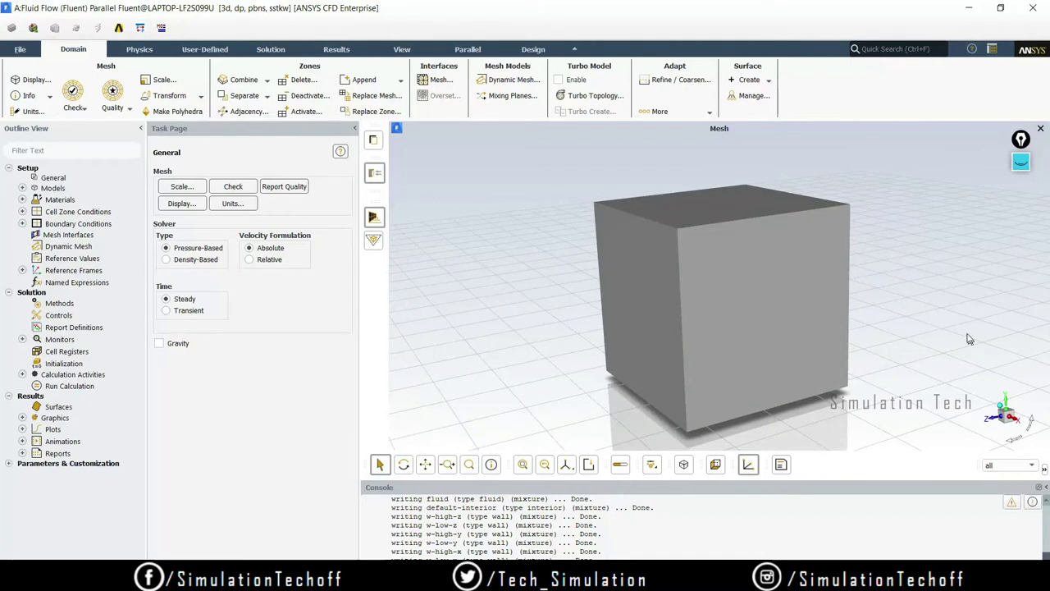
left_click_drag(883, 312, 849, 333)
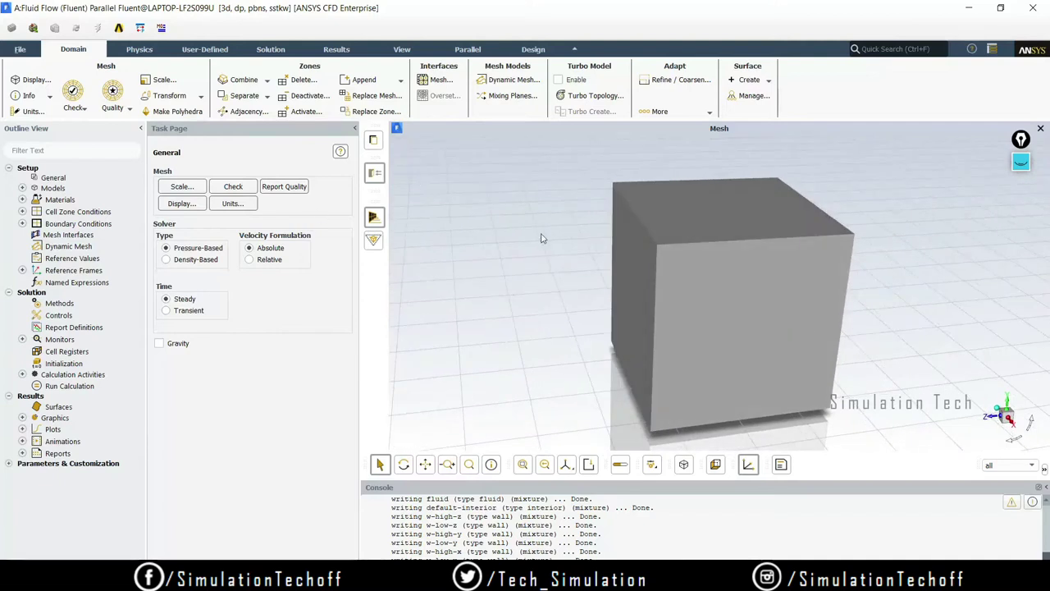
left_click_drag(858, 336, 865, 287)
left_click_drag(943, 306, 845, 321)
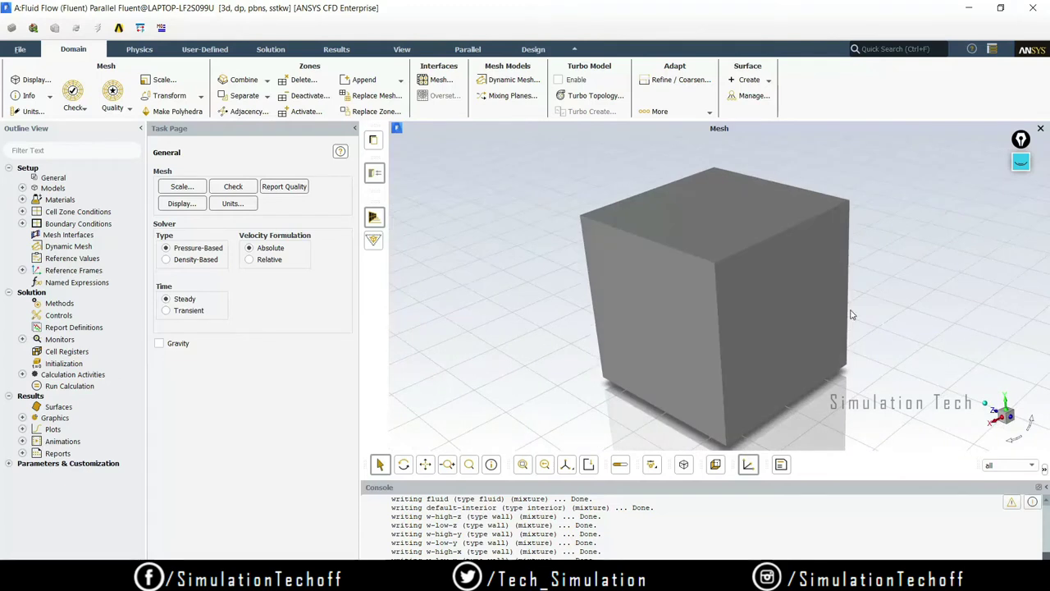
left_click(233, 187)
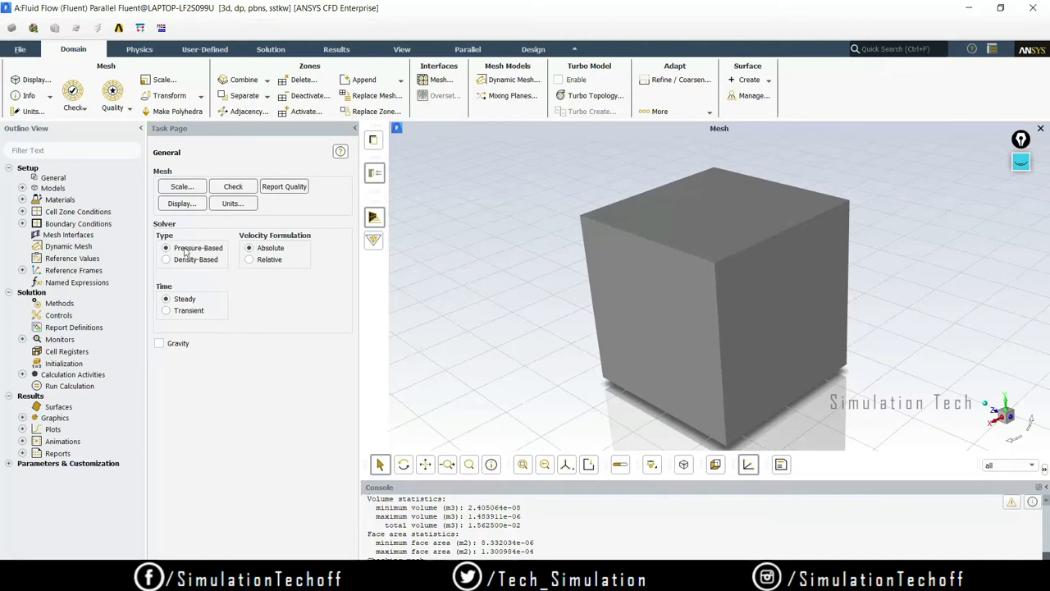
Enable gravity and set the Y gravitational acceleration to -9.81 m/s2.
left_click(160, 344)
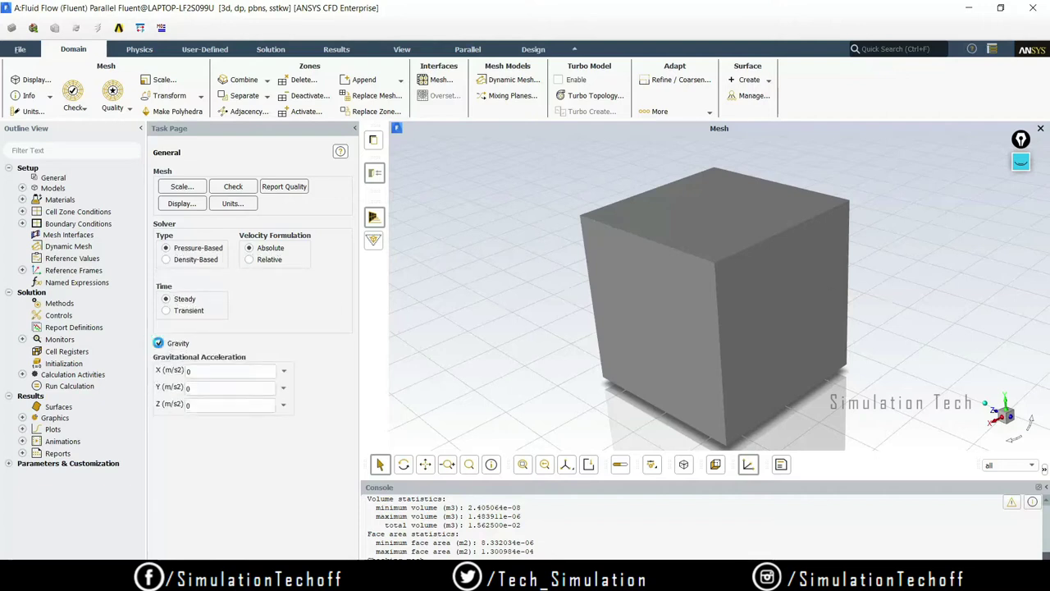
double_click(202, 386)
type("-9")
left_click(229, 449)
Enable the Energy Equation in the physics models.
double_click(52, 187)
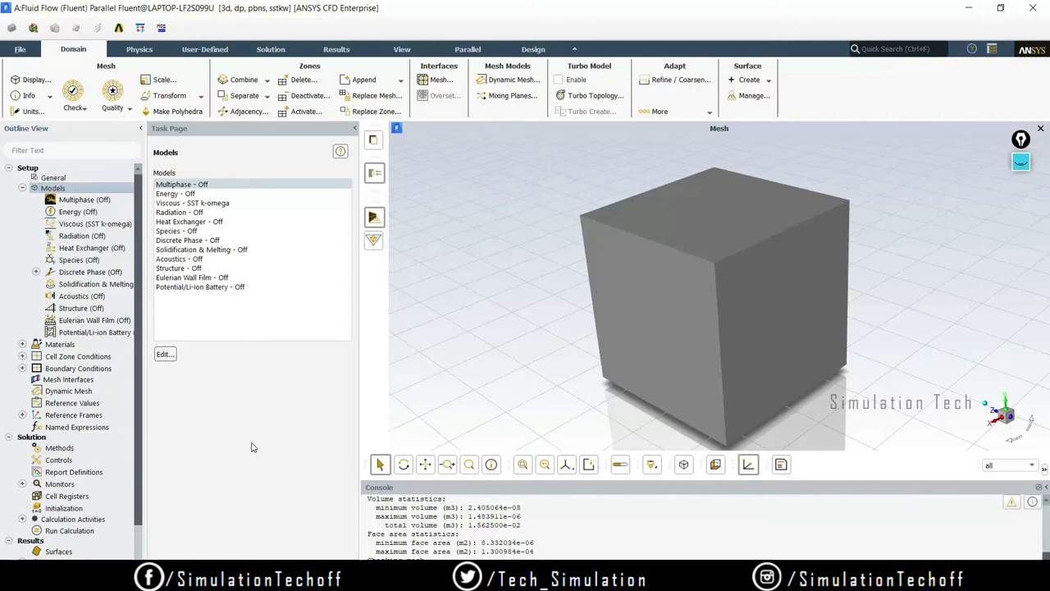
double_click(230, 193)
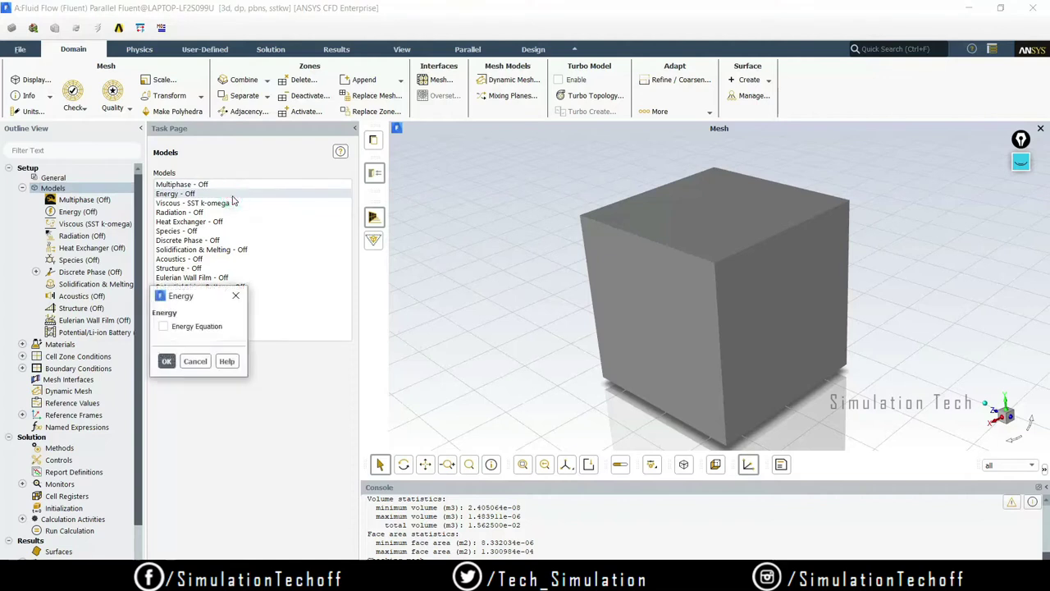
left_click(163, 327)
left_click(166, 361)
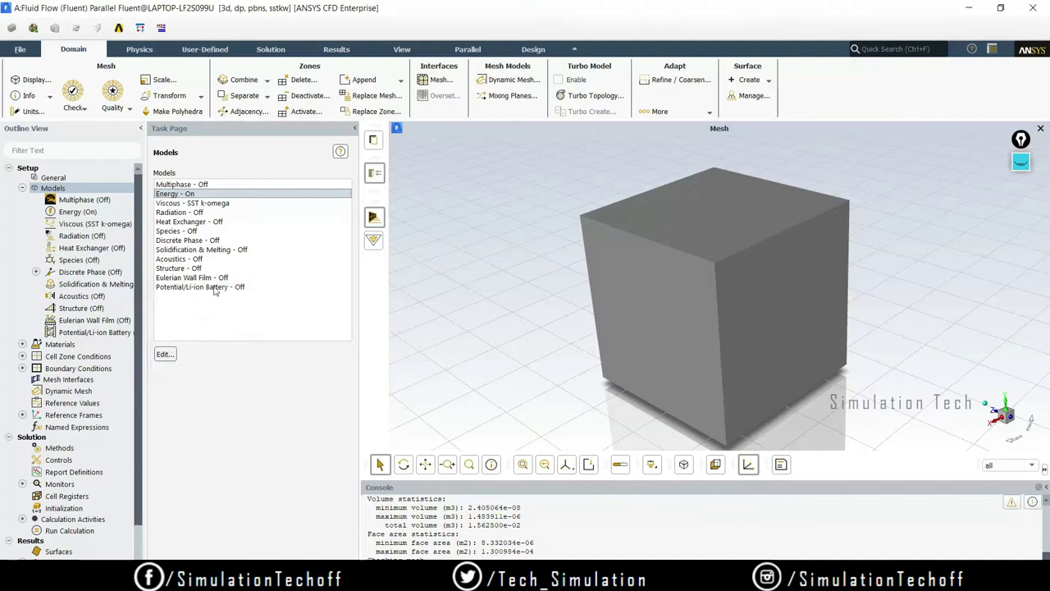
Change the viscous model to Laminar.
double_click(233, 204)
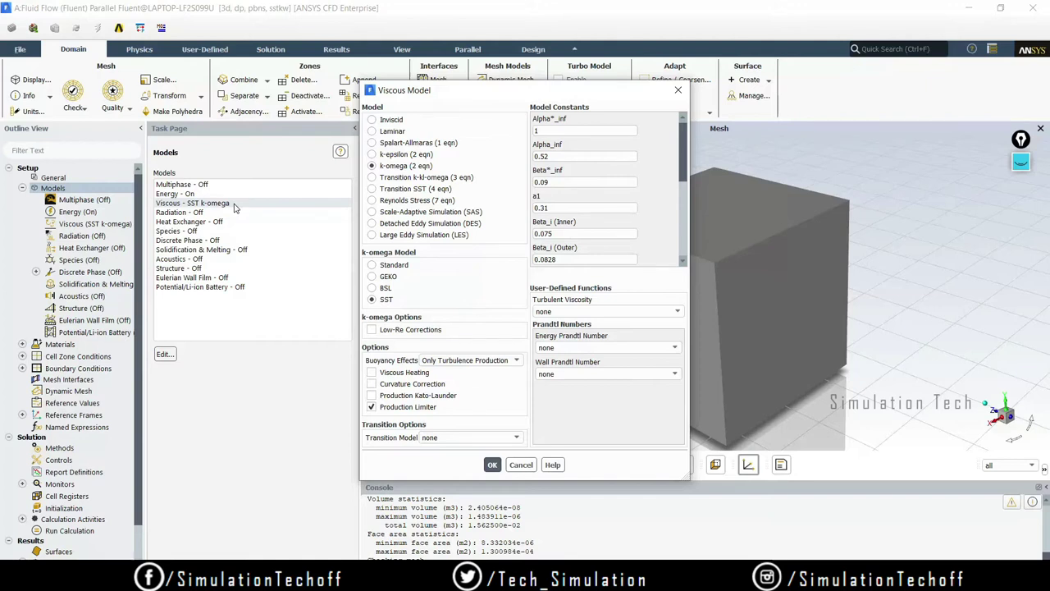
left_click(386, 131)
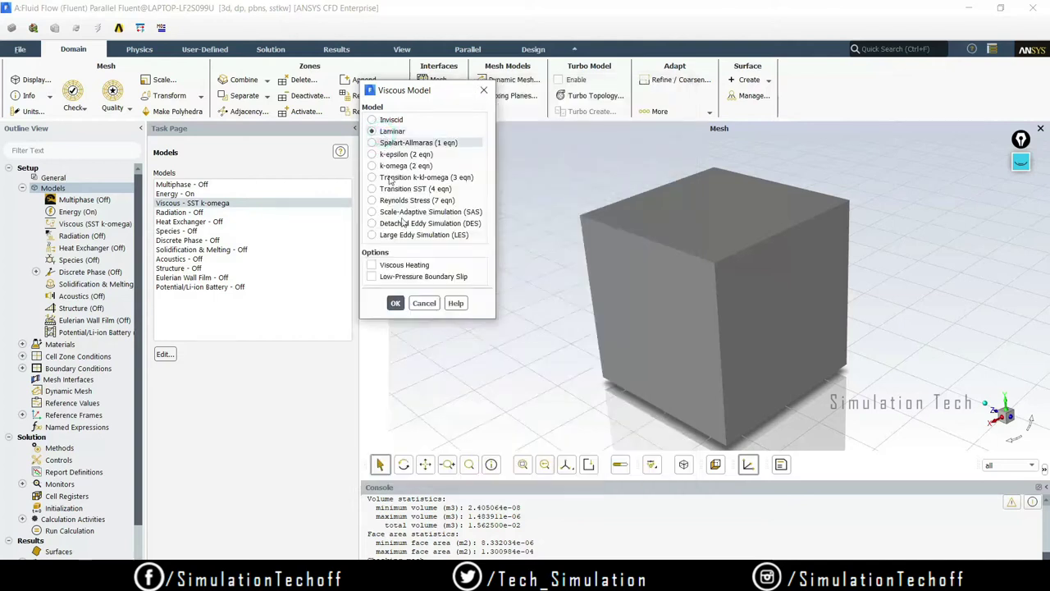
left_click(394, 303)
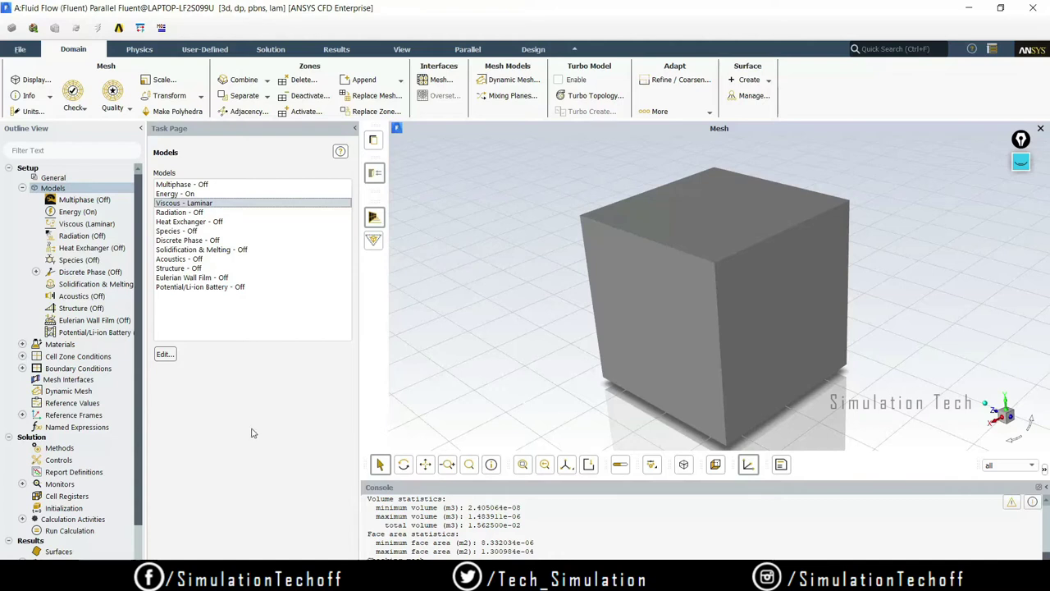
Review the heated-wall problem diagram in PowerPoint, return to Fluent and choose the Surface to Surface (S2S) radiation model.
left_click(535, 575)
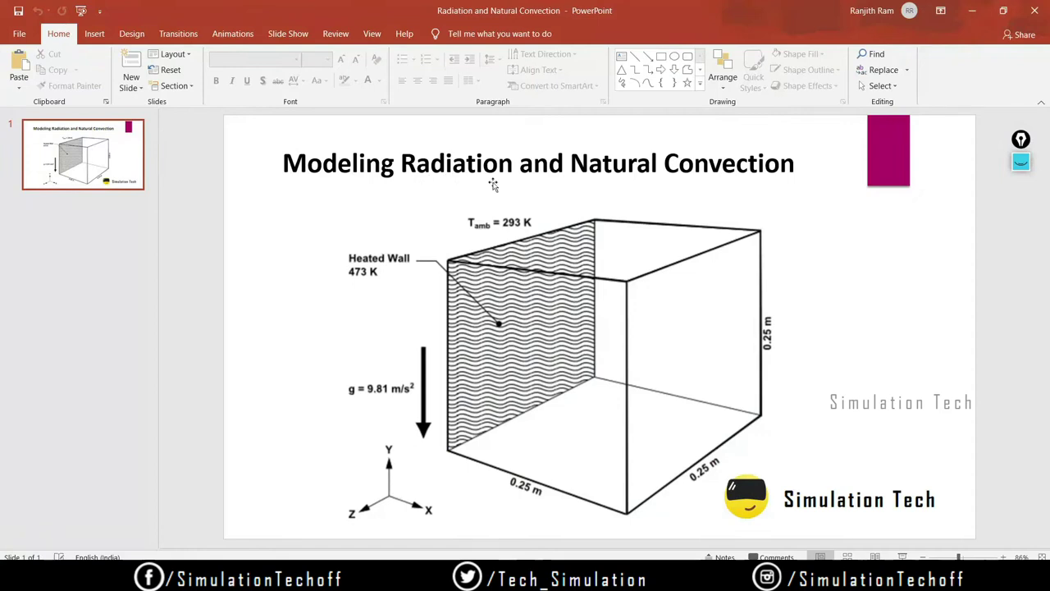
left_click(971, 10)
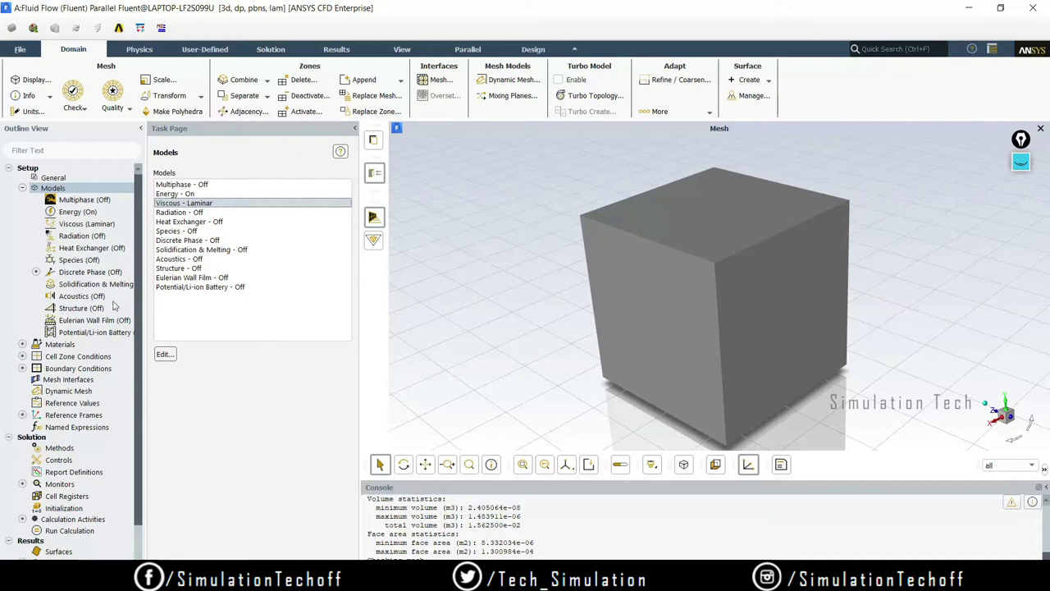
left_click(82, 238)
double_click(83, 238)
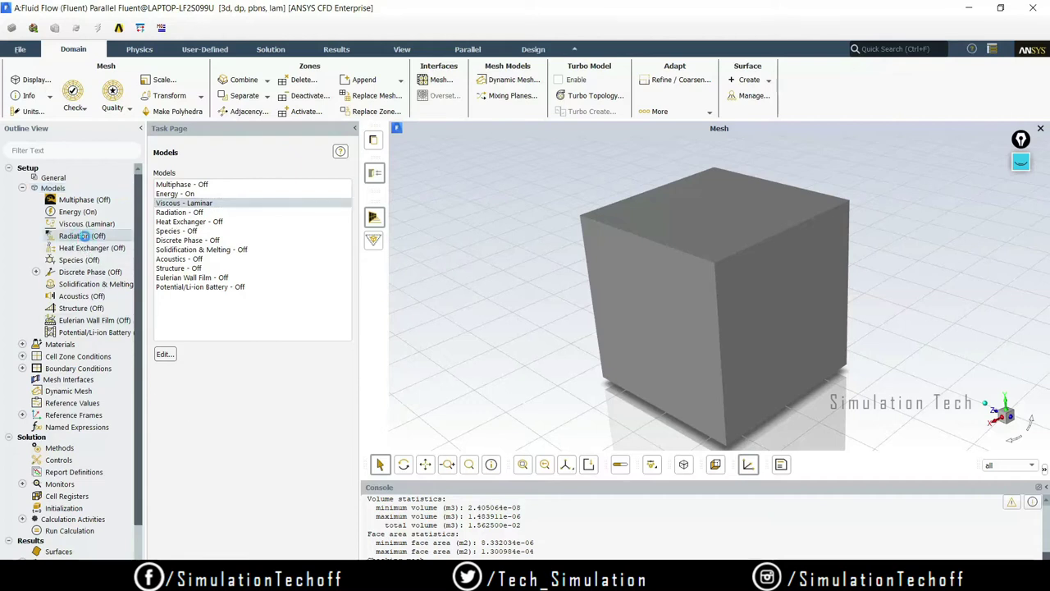
left_click_drag(211, 297, 267, 247)
left_click_drag(321, 326, 385, 335)
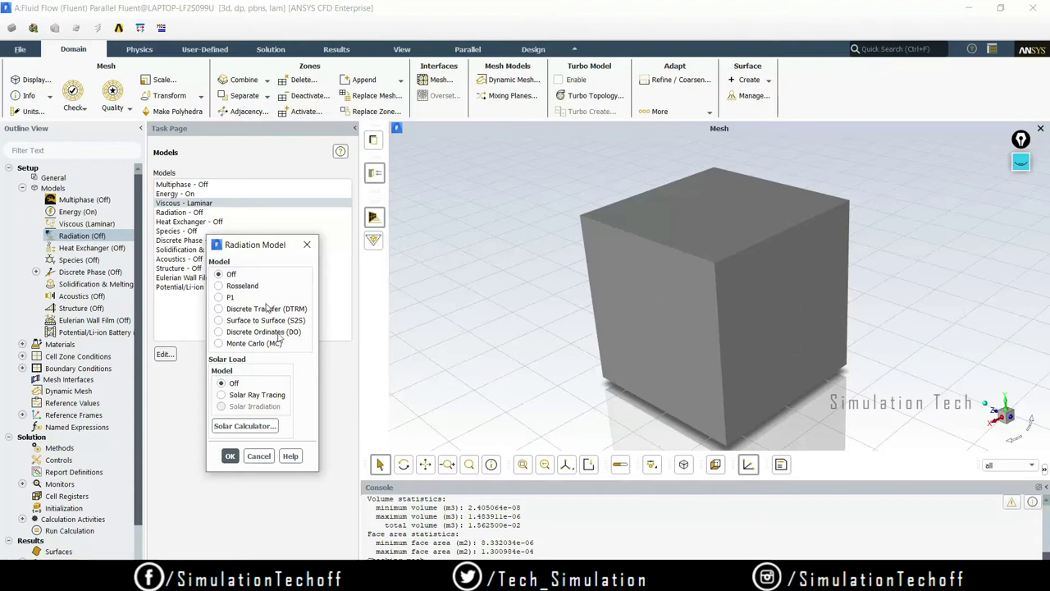
left_click(220, 322)
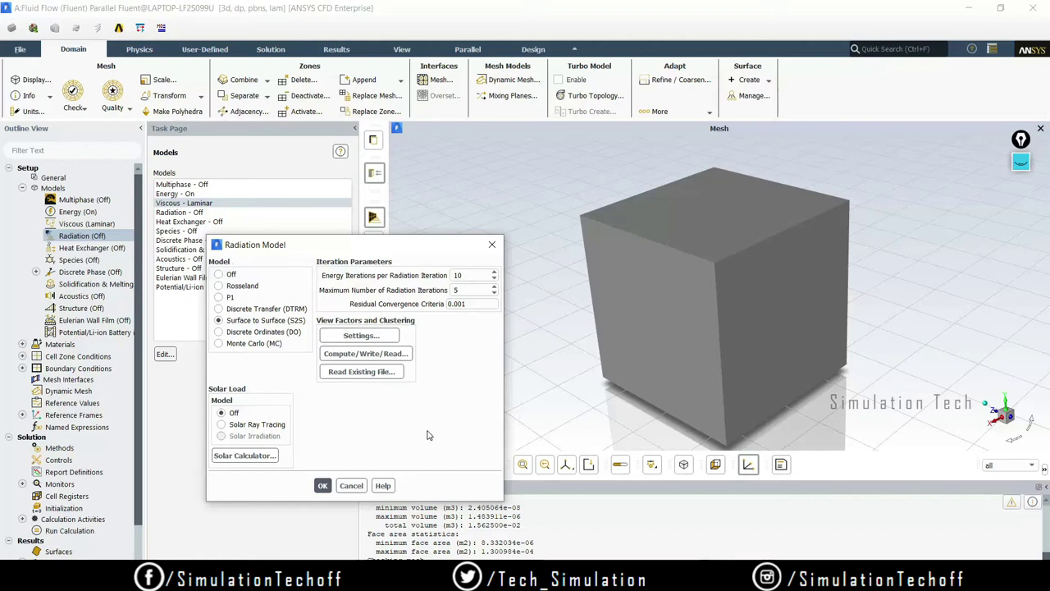
Compute the view factors into radbox.s2s.h5, overwriting the existing file, and apply the radiation model settings.
left_click(384, 354)
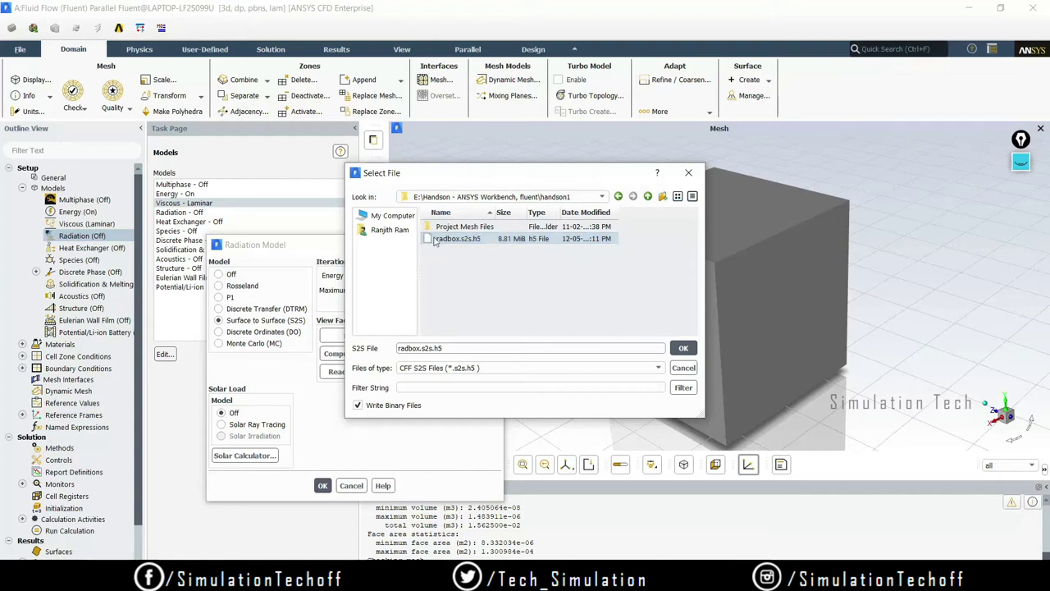
left_click(683, 349)
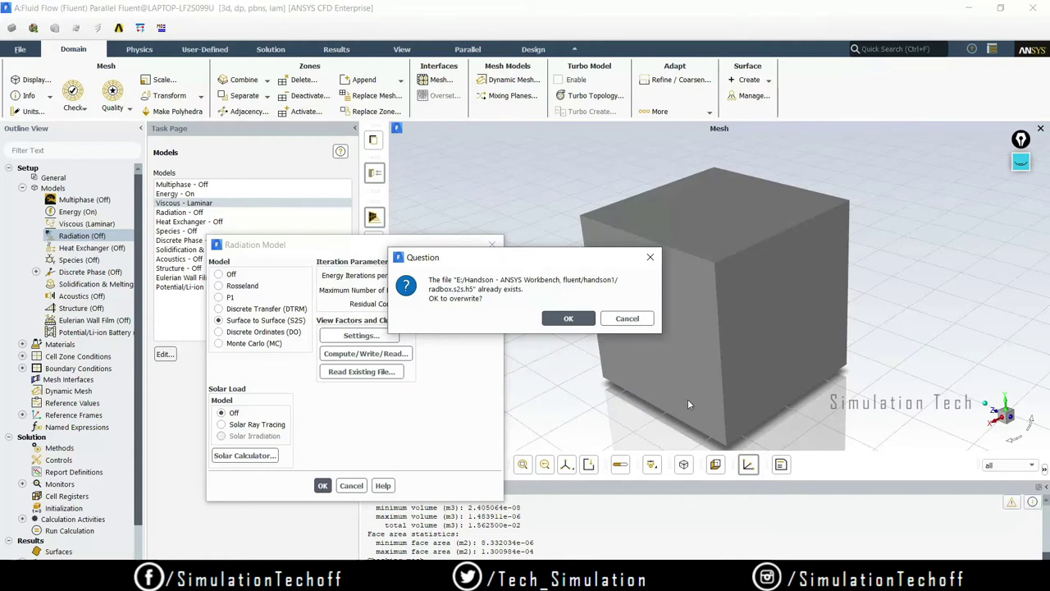
left_click(567, 318)
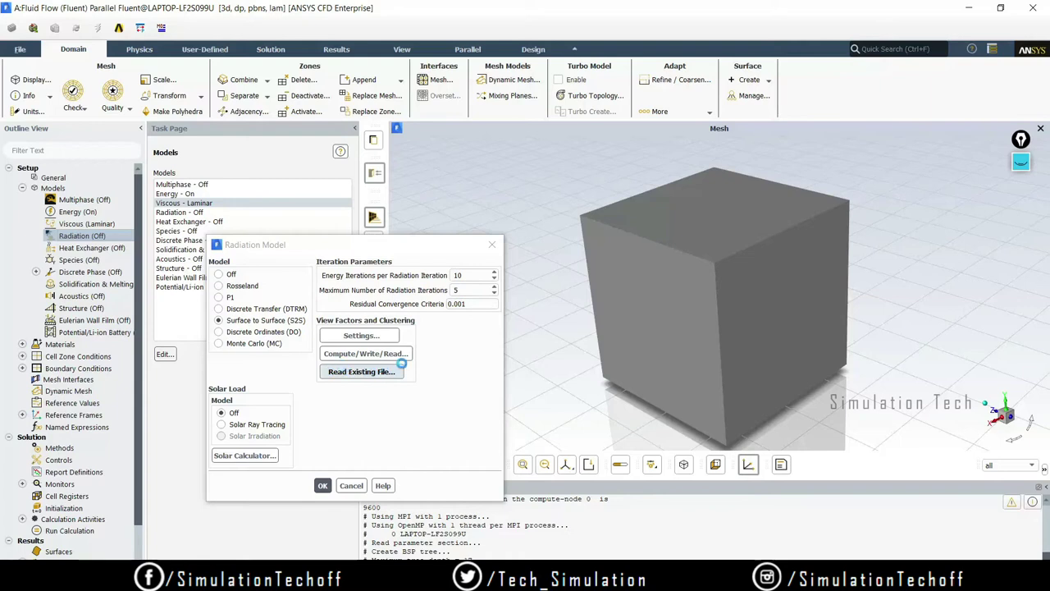
left_click(377, 354)
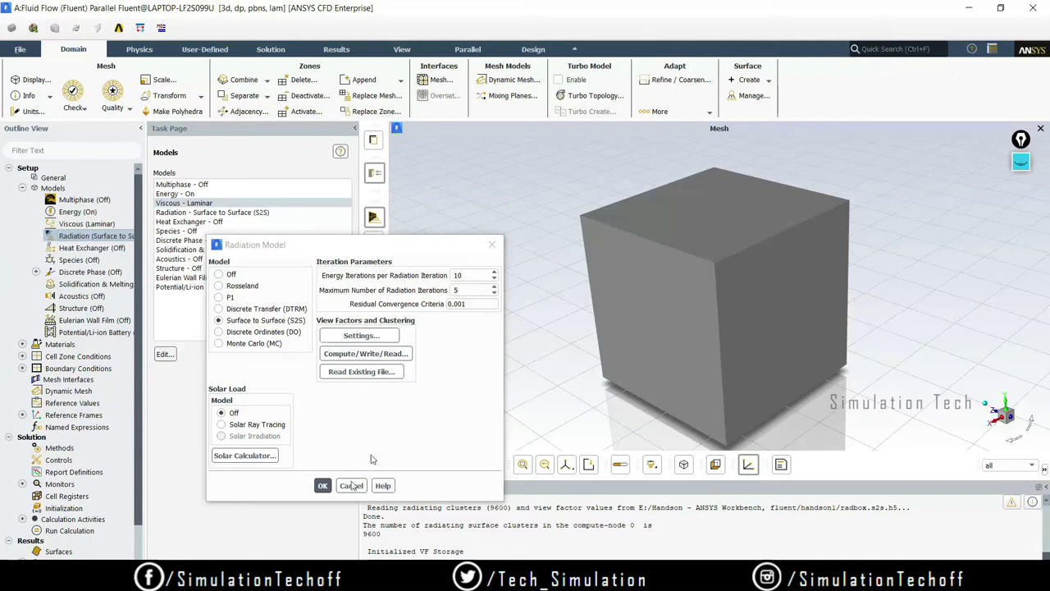
left_click(323, 484)
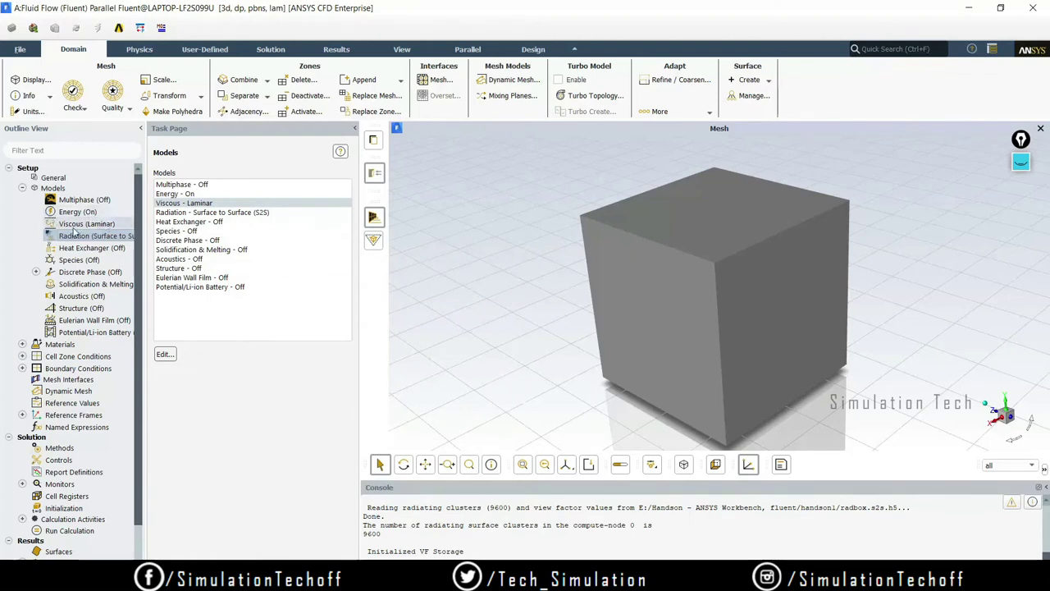
left_click(123, 237)
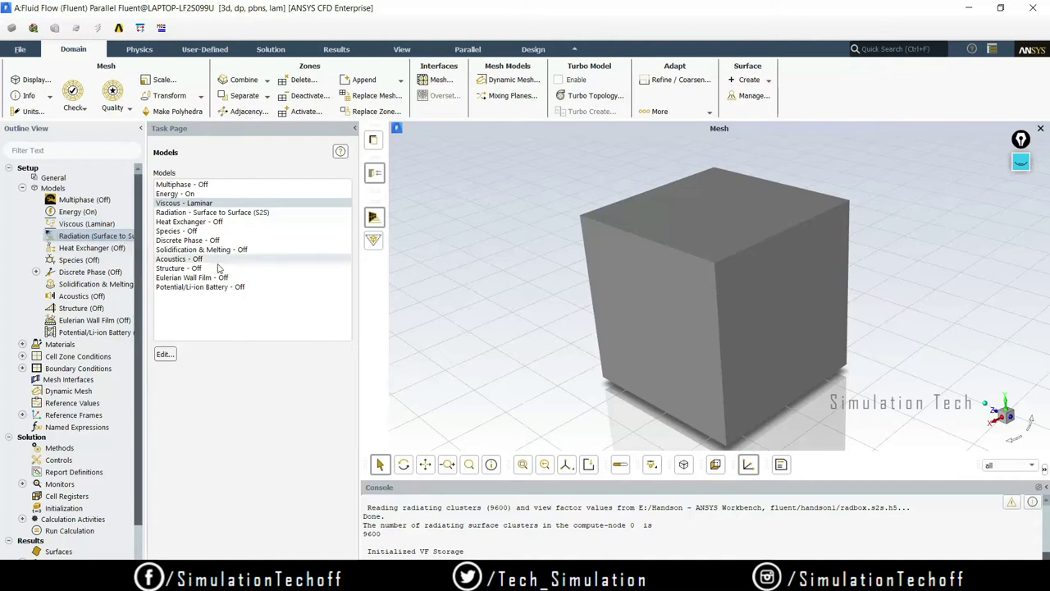
Edit the fluid material air and set its density to incompressible-ideal-gas.
double_click(61, 345)
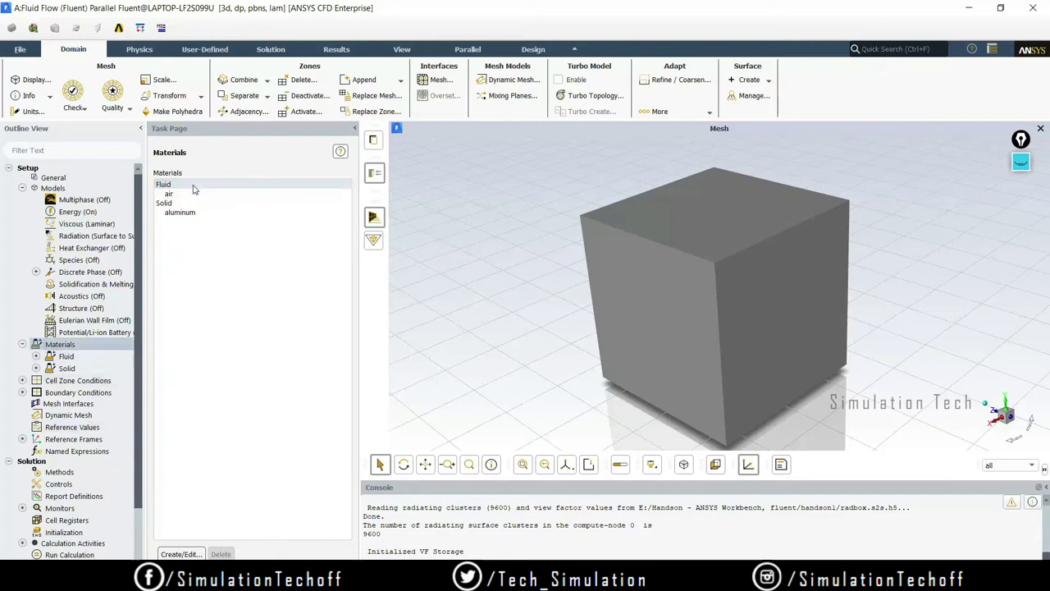
left_click(167, 187)
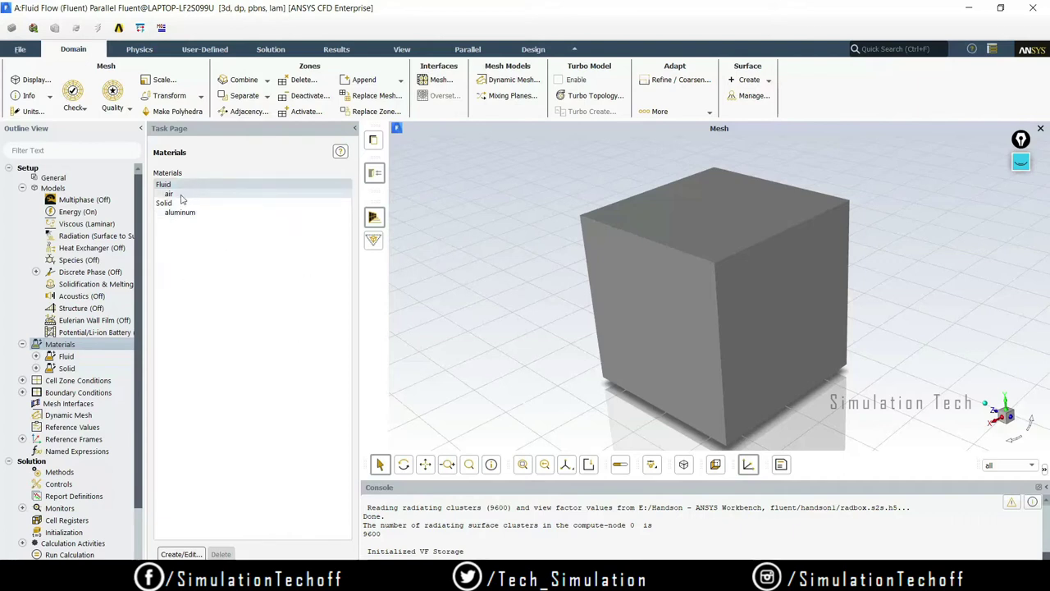
double_click(205, 194)
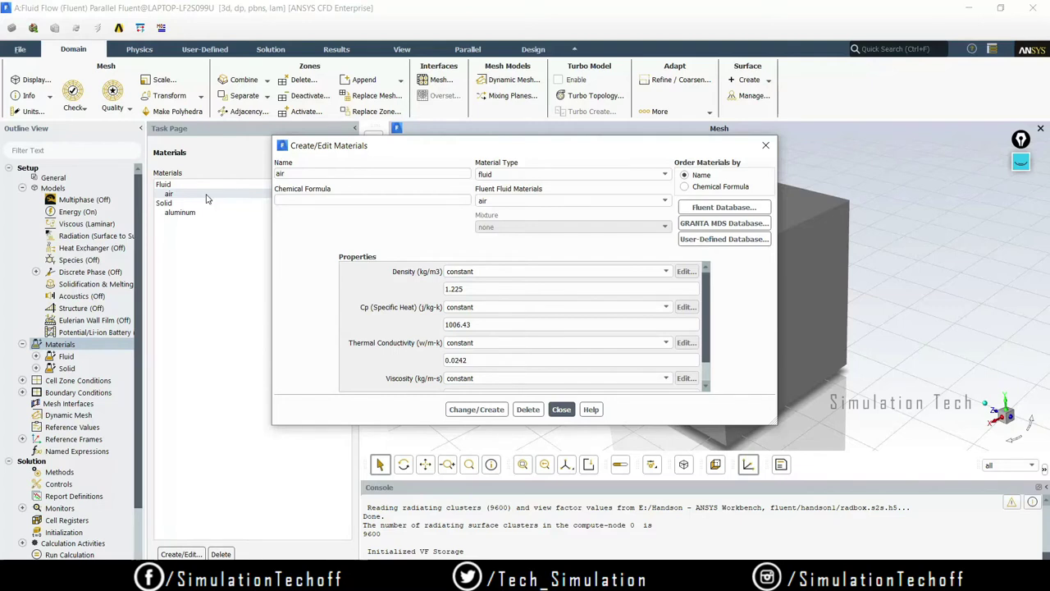
left_click(207, 195)
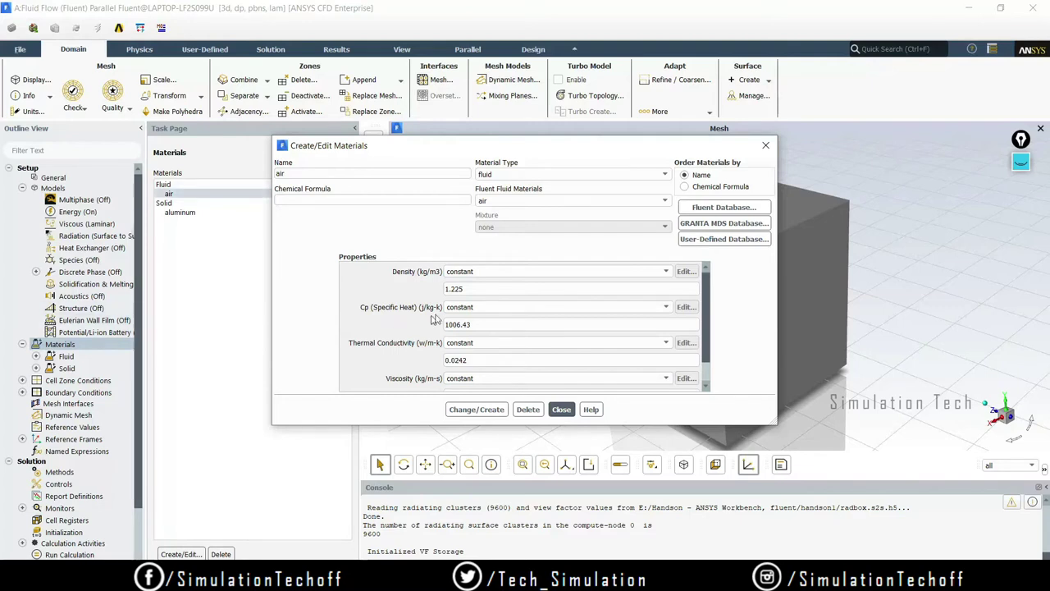
left_click(520, 273)
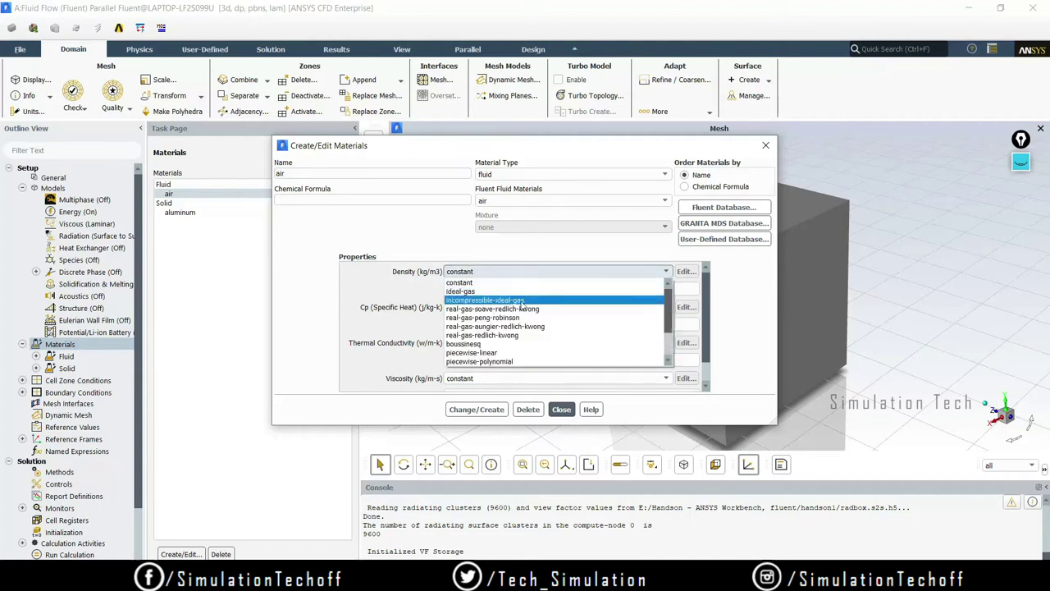
left_click(541, 301)
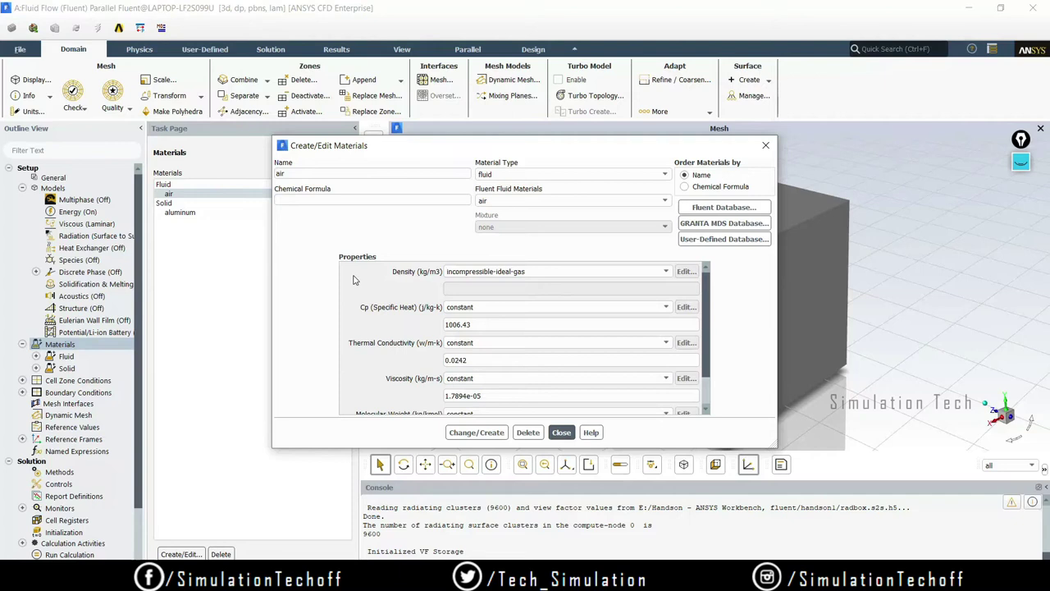
Set air's specific heat to 1021 j/kg-k and its thermal conductivity to 0.0371 w/m-k.
double_click(484, 324)
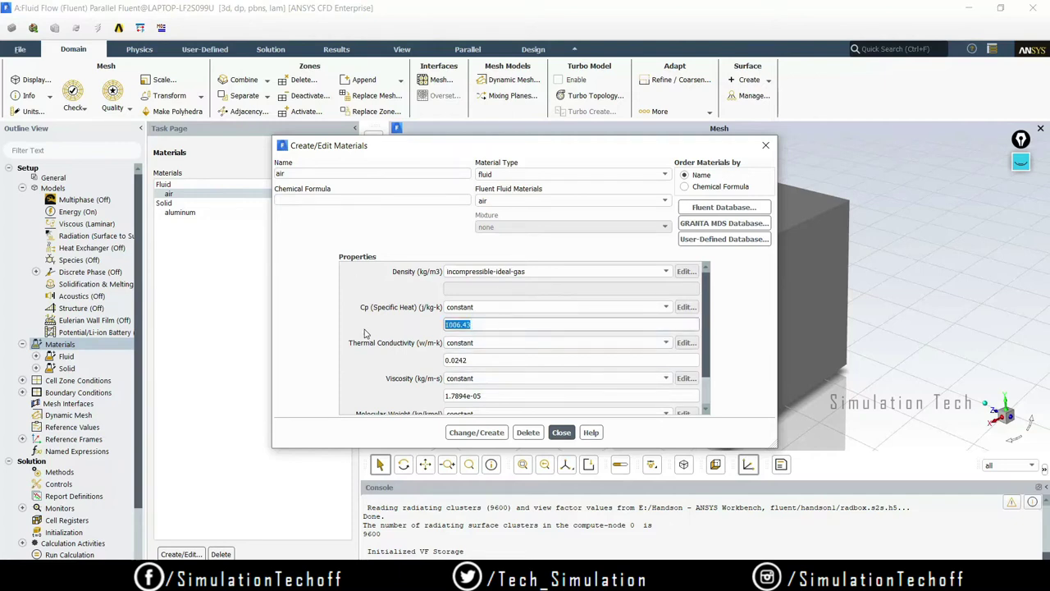
type("1021")
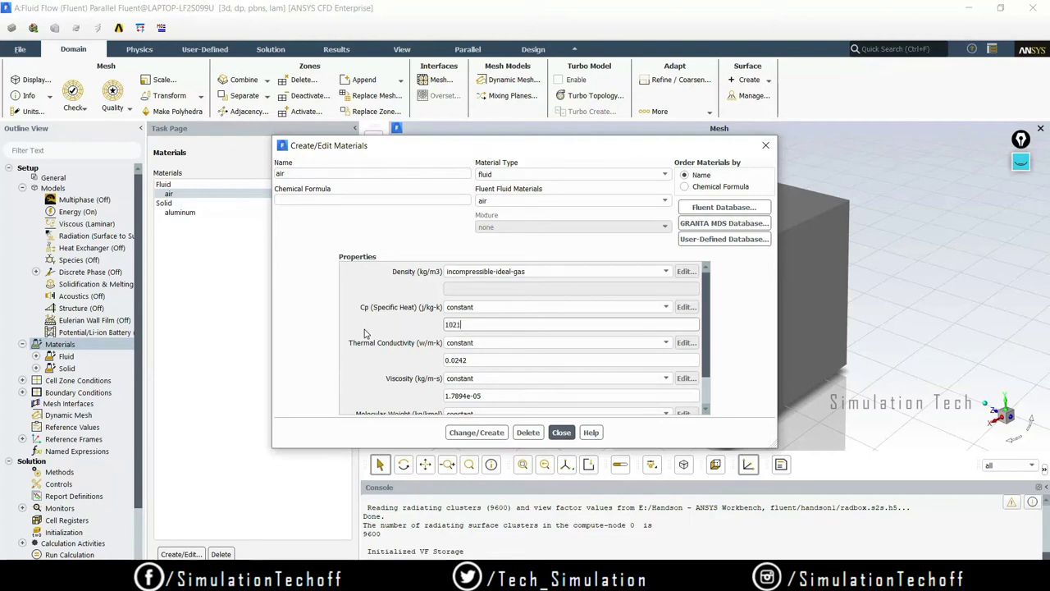
double_click(488, 359)
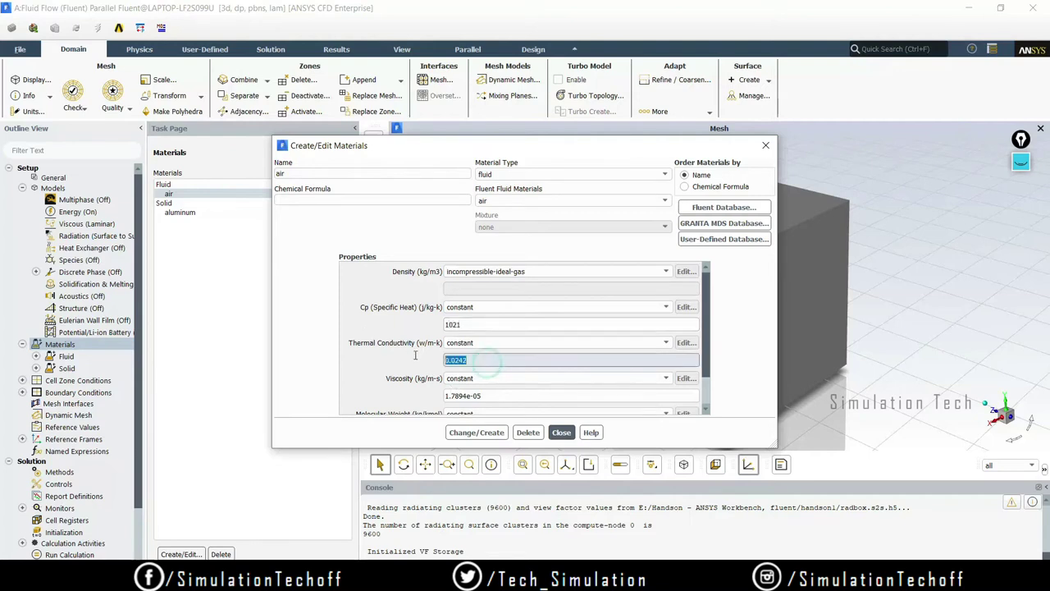
type("0.")
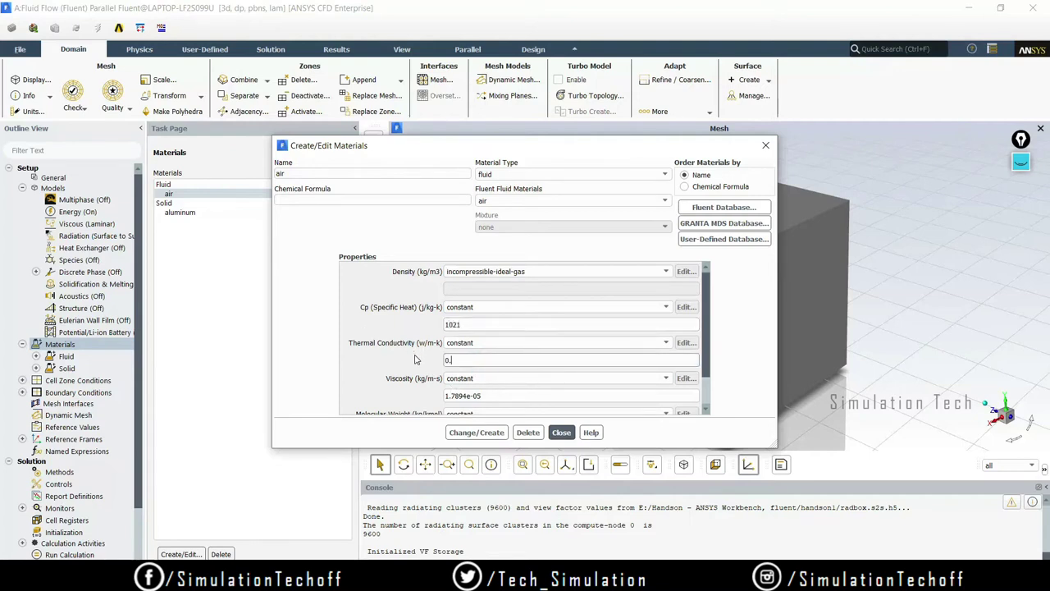
type("0371")
Set air's viscosity to 2.48e-5 kg/m-s, apply the material changes and close the material editor.
double_click(500, 395)
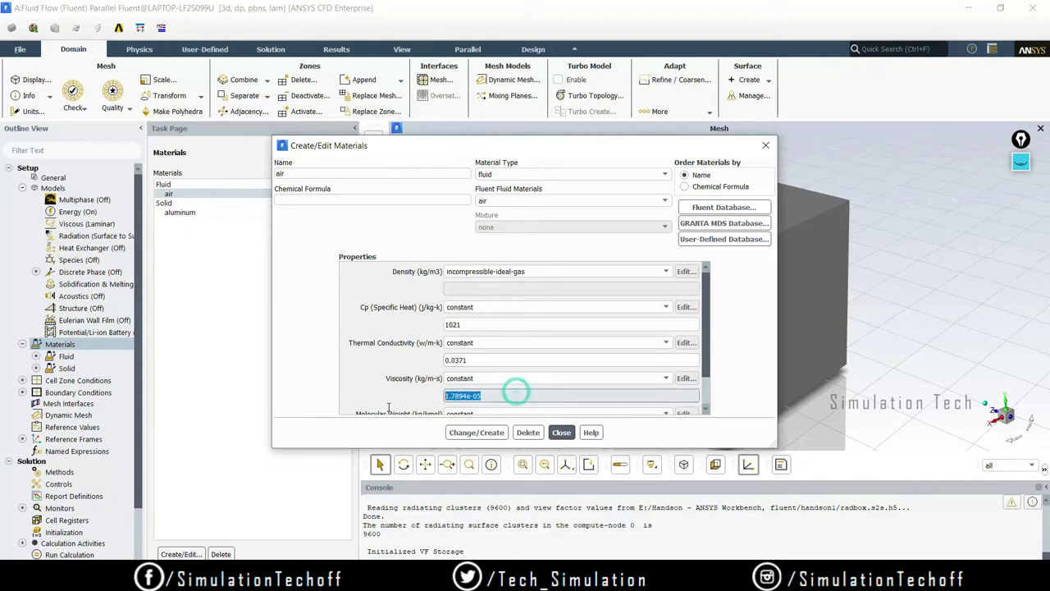
type("2.5")
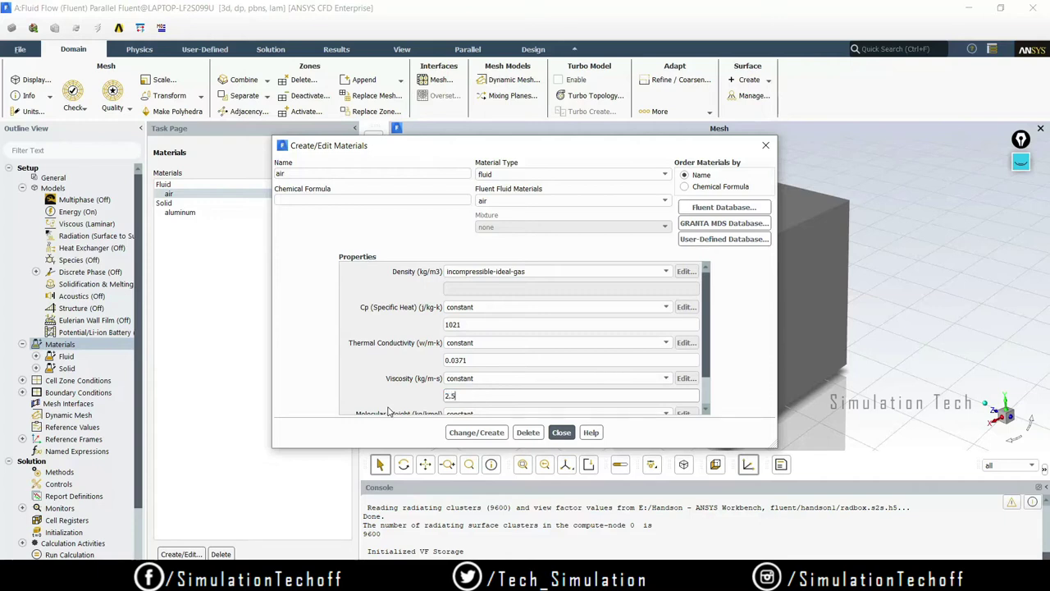
key("BackSpace")
type("48e")
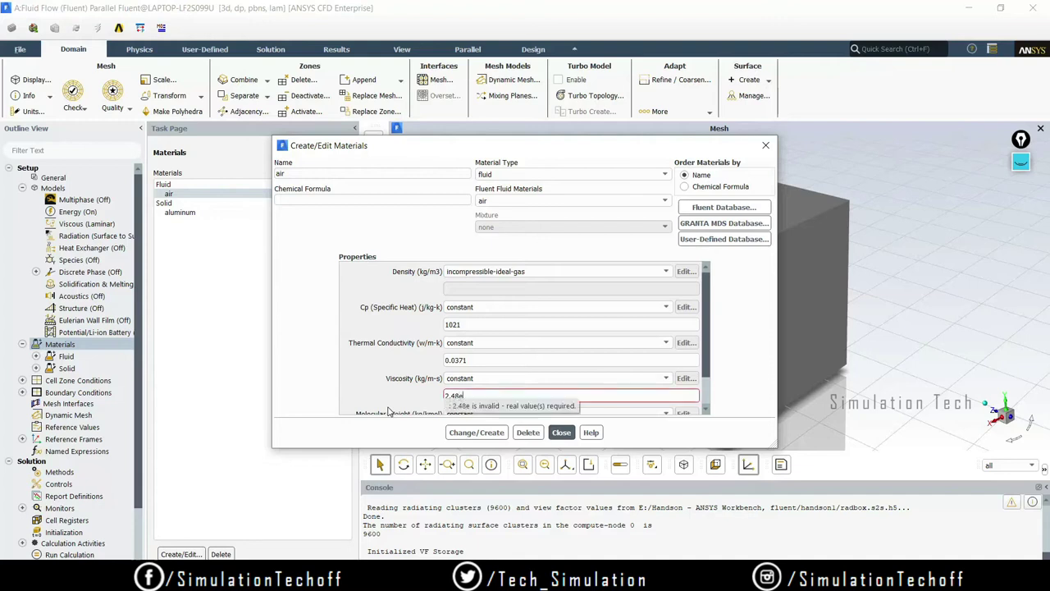
type("-5")
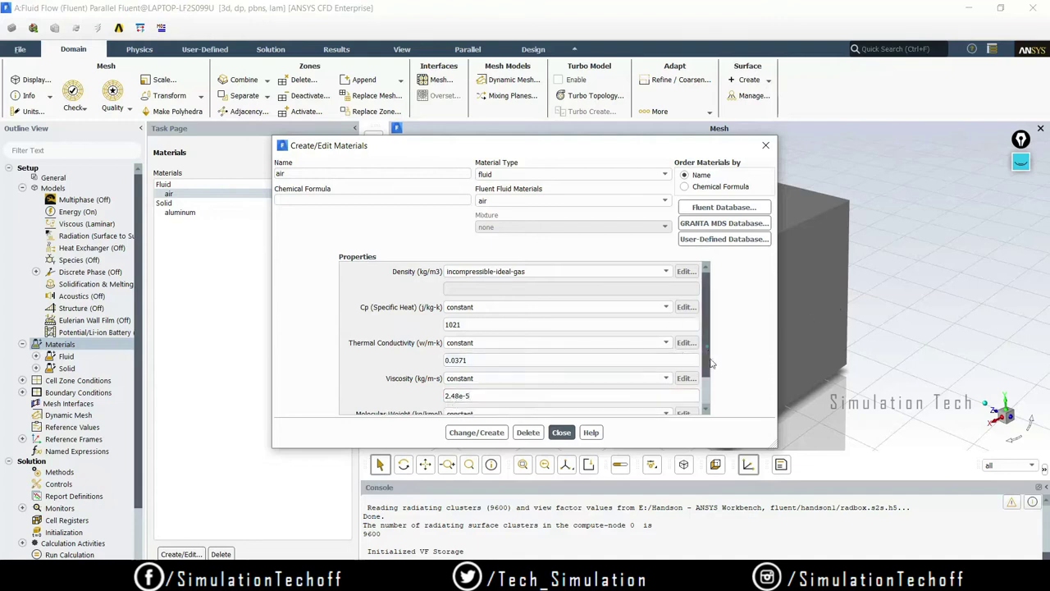
left_click_drag(707, 349, 713, 387)
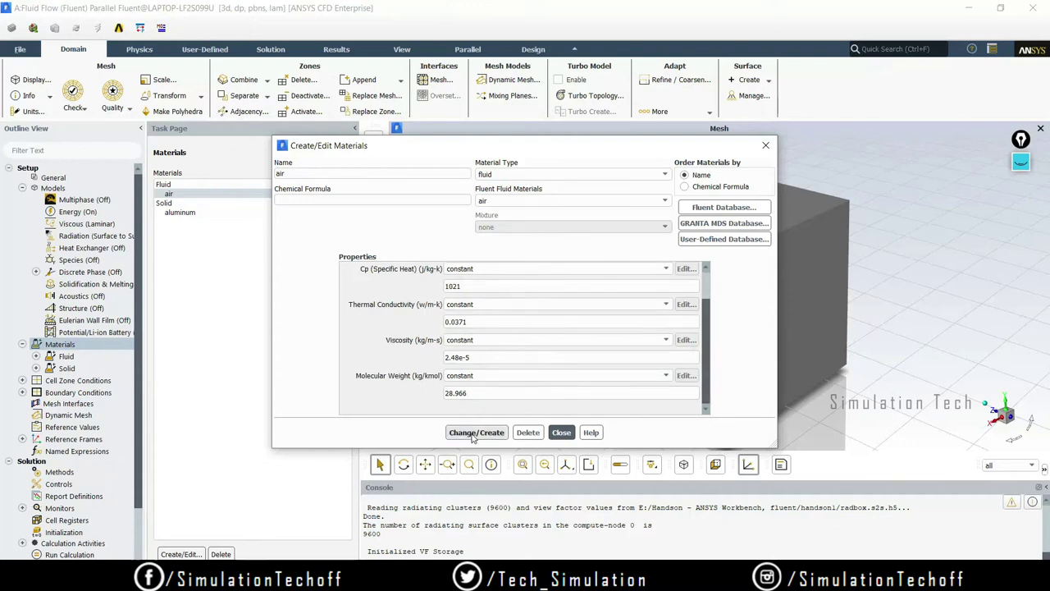
left_click(473, 434)
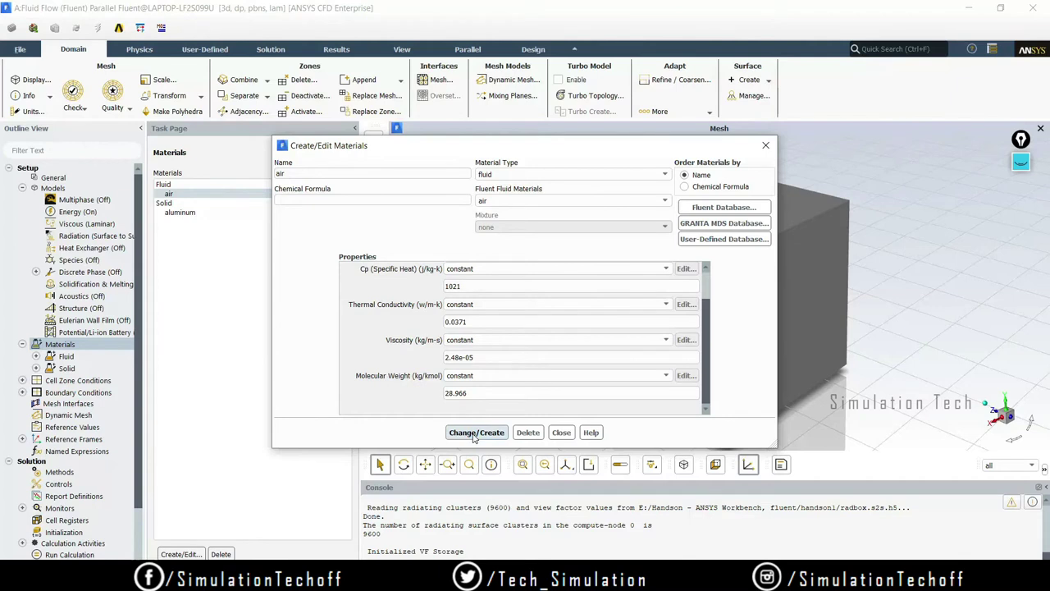
left_click(561, 433)
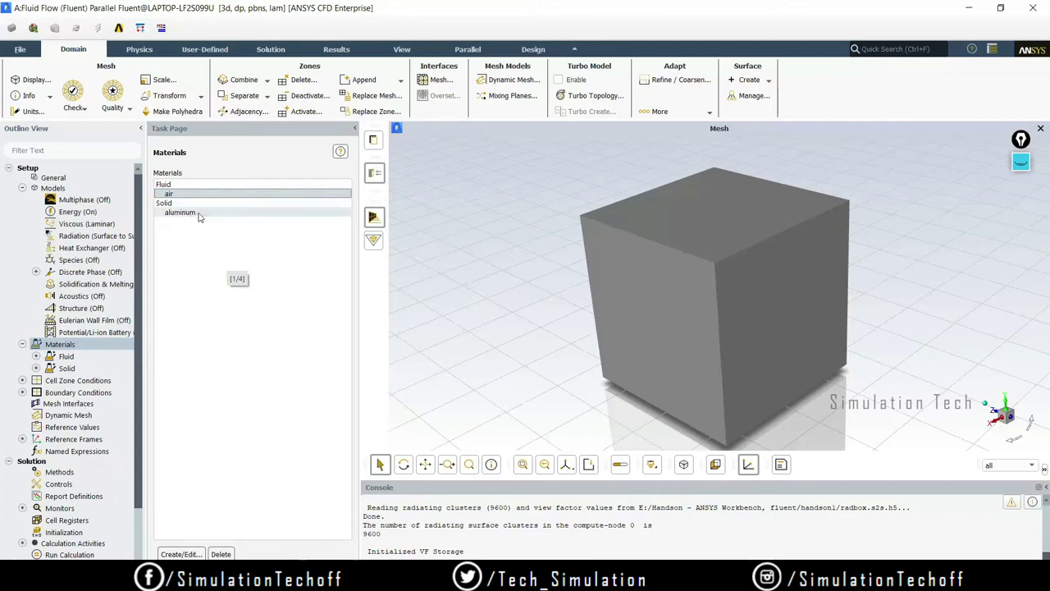
left_click(1020, 162)
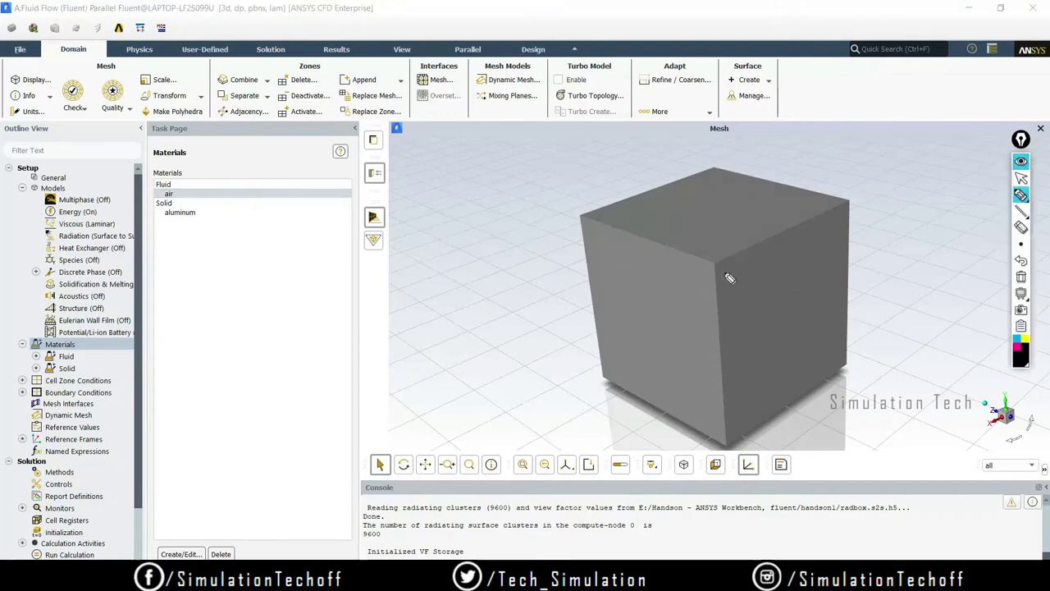
left_click(1021, 194)
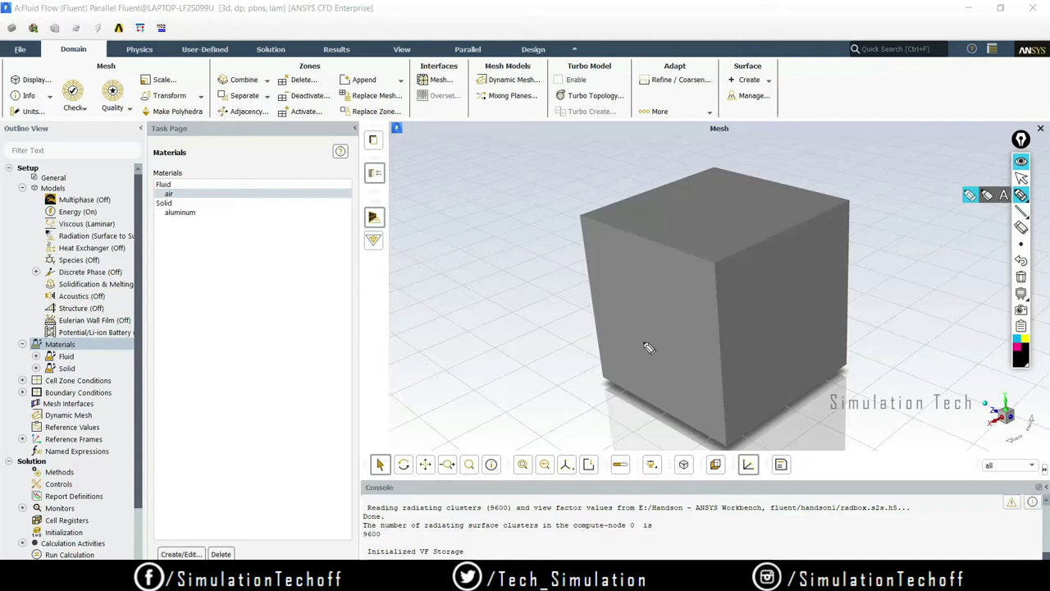
left_click(1020, 179)
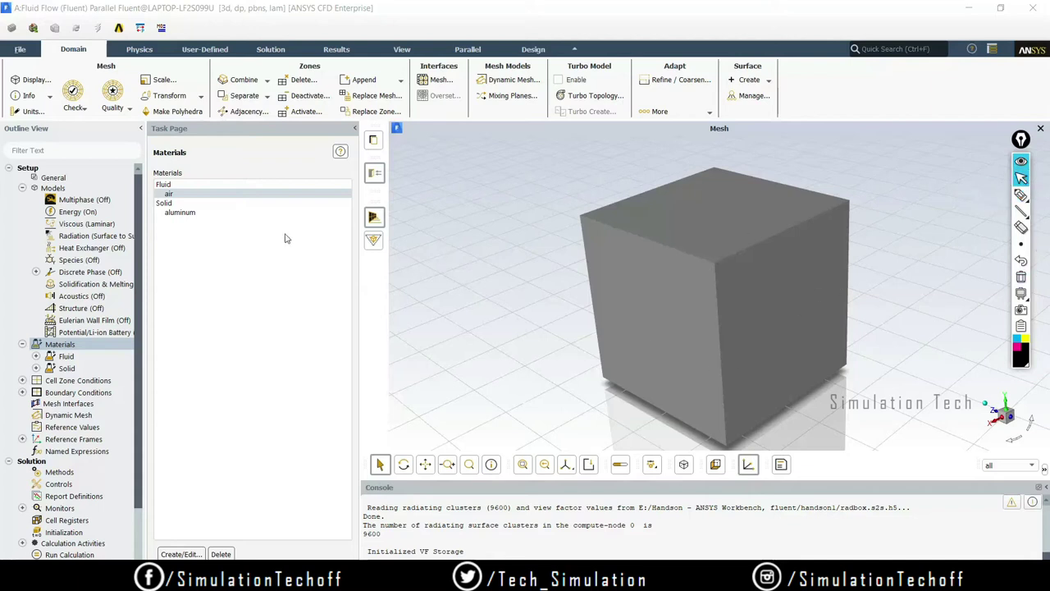
Open the solid material aluminum for editing and move its dialog clear of the box model.
double_click(194, 214)
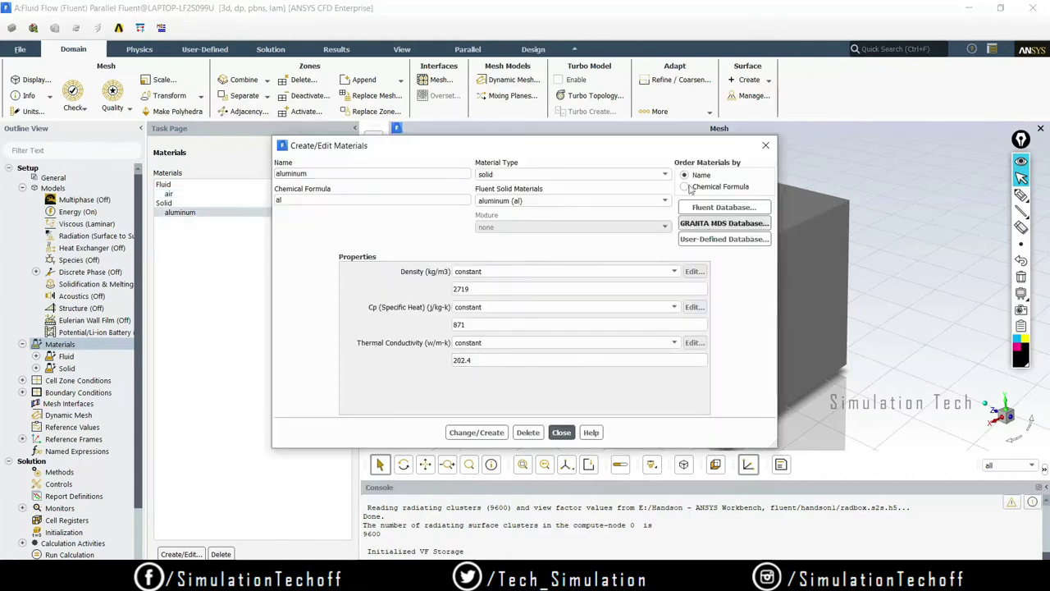
left_click_drag(555, 145, 147, 192)
Annotate two box faces with 1 and 2 and mark a third using the pen overlay, then erase all the annotations.
mouse_move(742, 285)
left_mouse_down()
mouse_move(925, 312)
mouse_move(941, 300)
left_mouse_up()
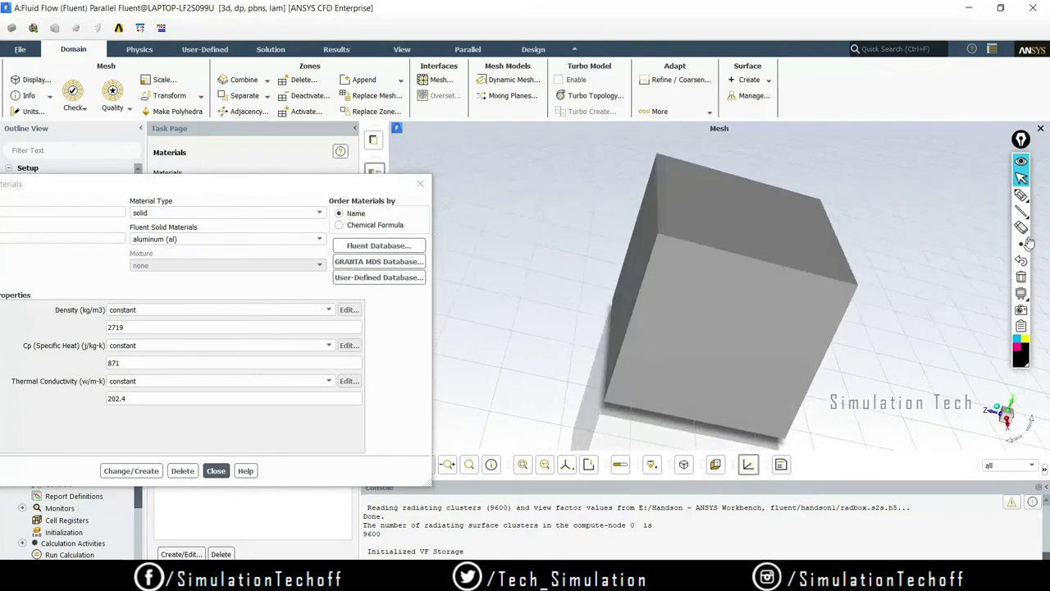
left_click(1021, 196)
mouse_move(630, 261)
left_mouse_down()
mouse_move(630, 274)
mouse_move(675, 310)
left_mouse_up()
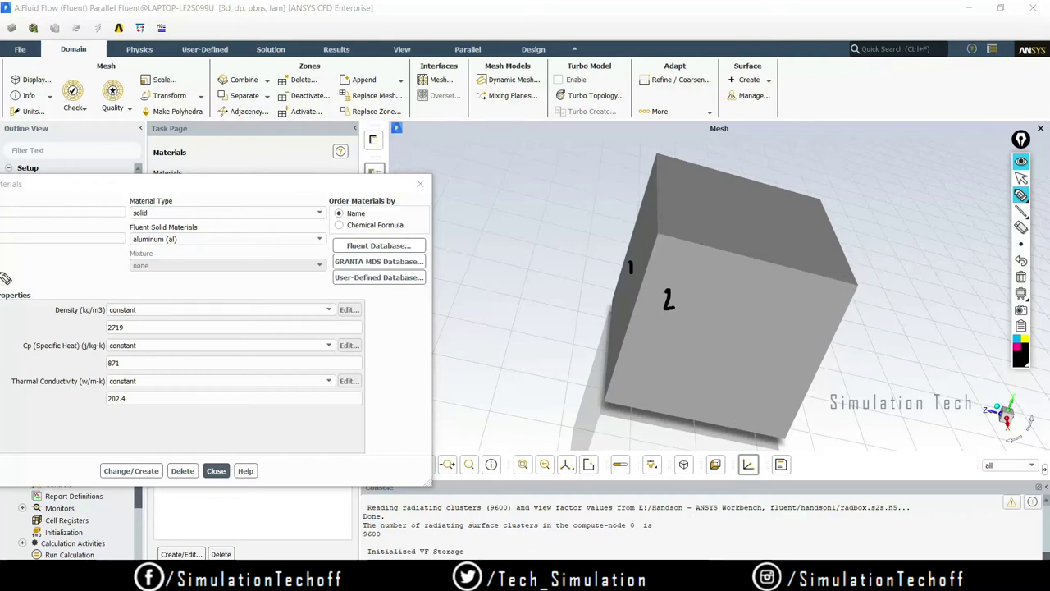
left_click(1020, 178)
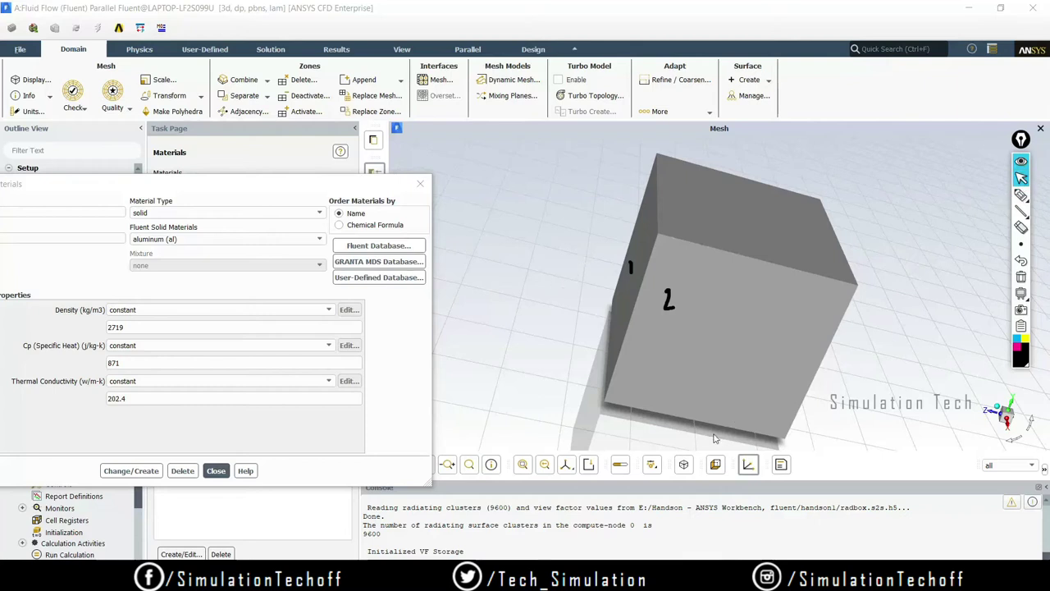
left_click(1020, 194)
left_click(743, 215)
left_click_drag(742, 215, 762, 194)
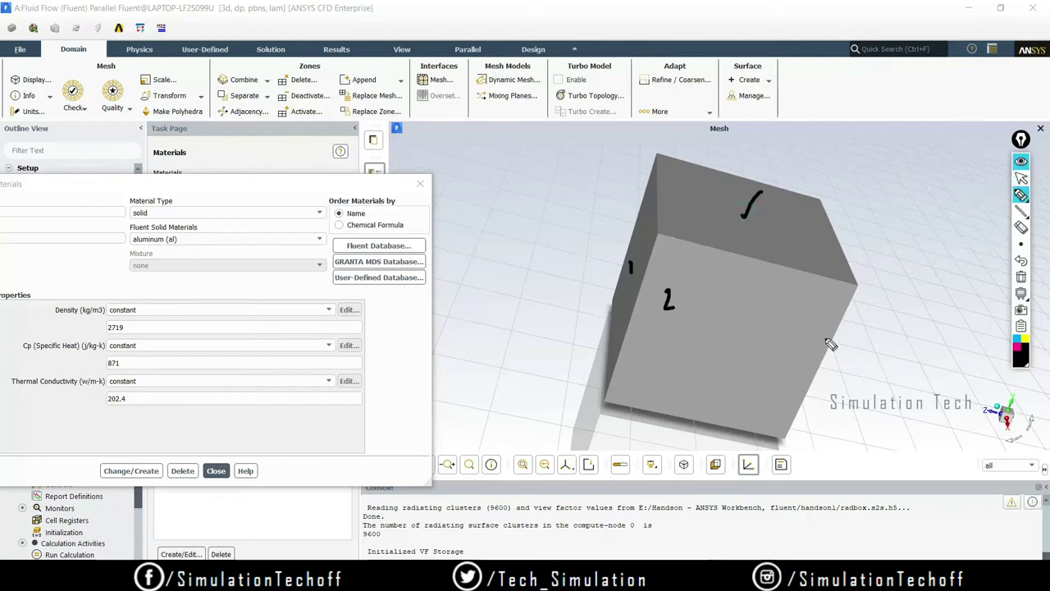
left_click(1022, 278)
left_click(1020, 161)
mouse_move(919, 261)
left_mouse_down()
mouse_move(817, 246)
mouse_move(766, 221)
mouse_move(735, 241)
left_mouse_up()
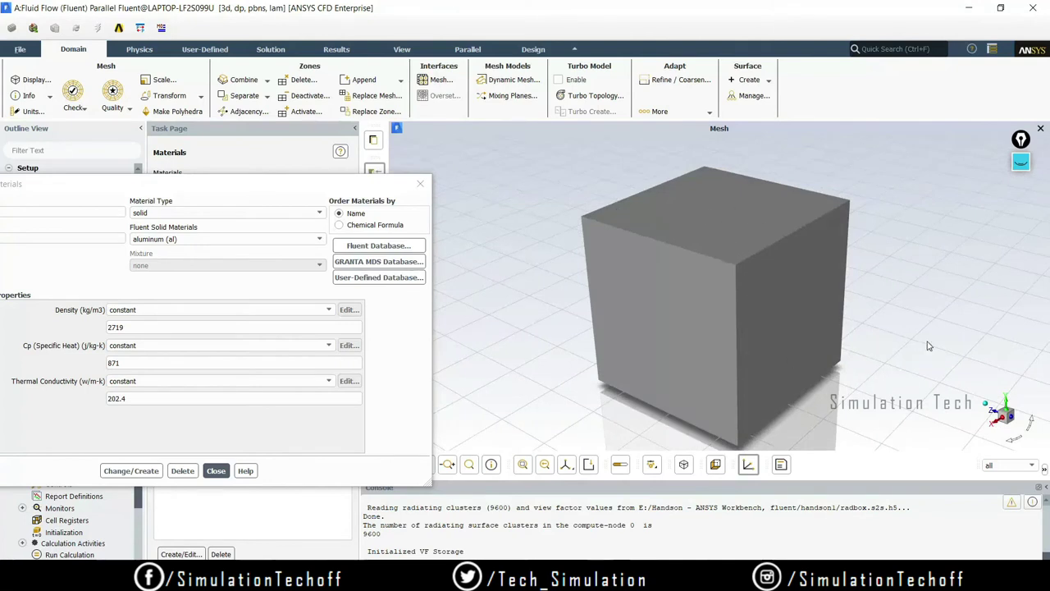
Rename the solid material to insulation and set its chemical formula to insula.
left_click(242, 184)
left_click_drag(242, 185, 396, 154)
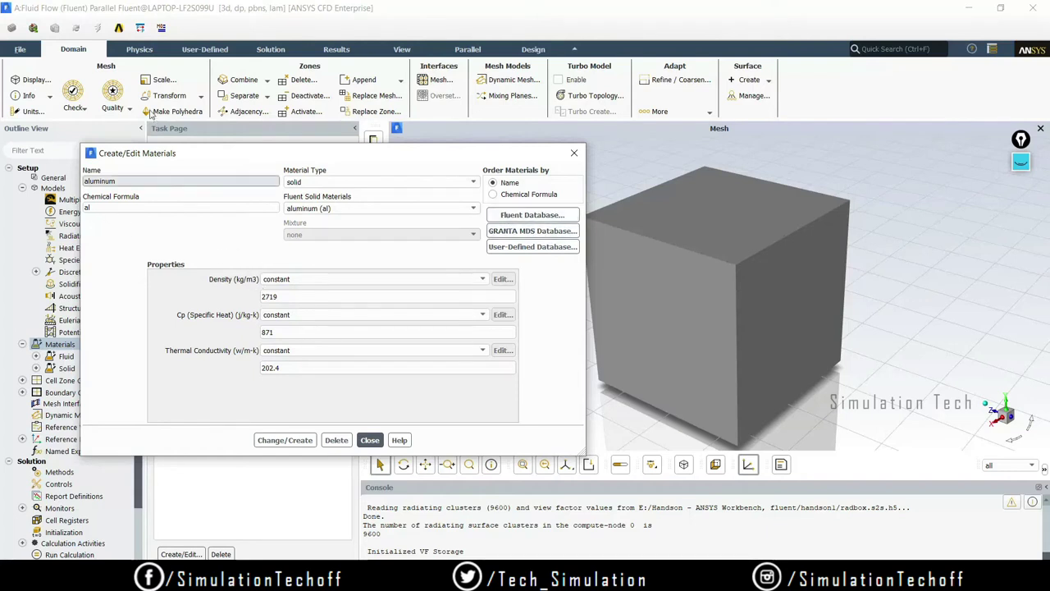
double_click(150, 179)
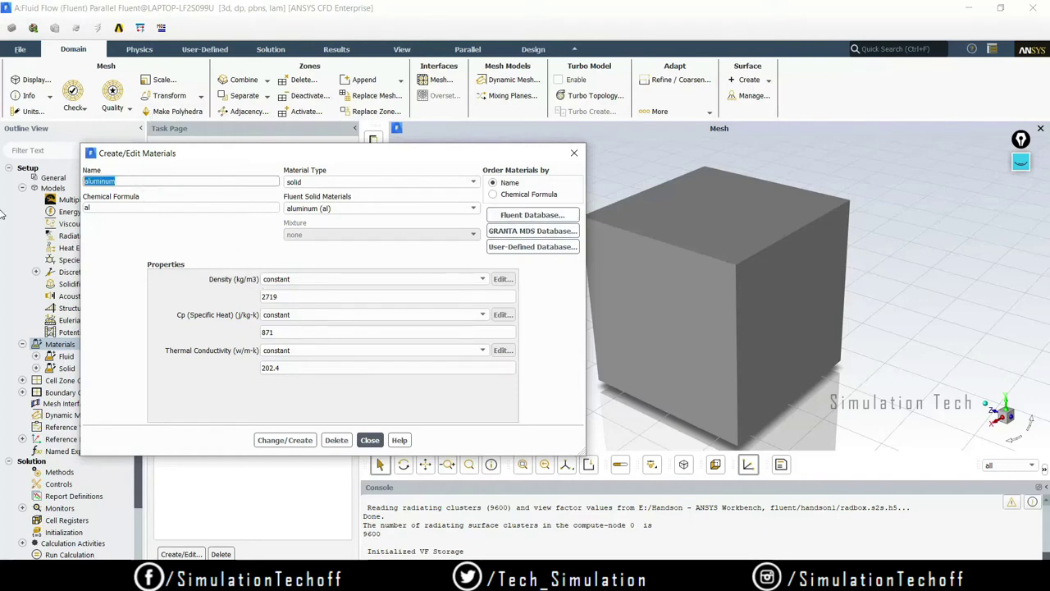
key("BackSpace")
key("Tab")
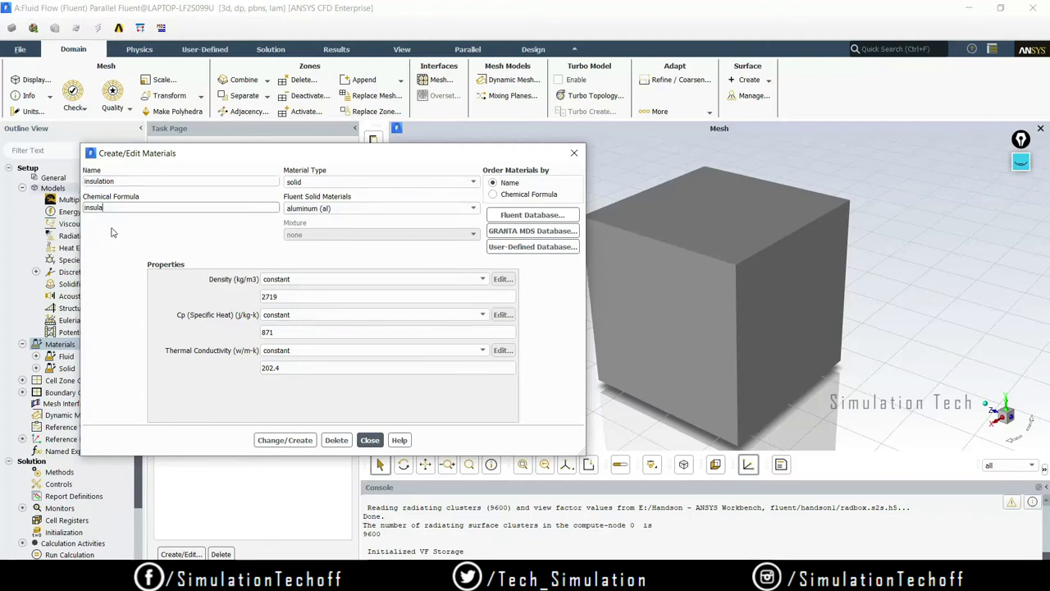
Set the insulation's density to 50 kg/m3, specific heat to 800 j/kg-k and thermal conductivity to 0.09 w/m-k.
double_click(328, 296)
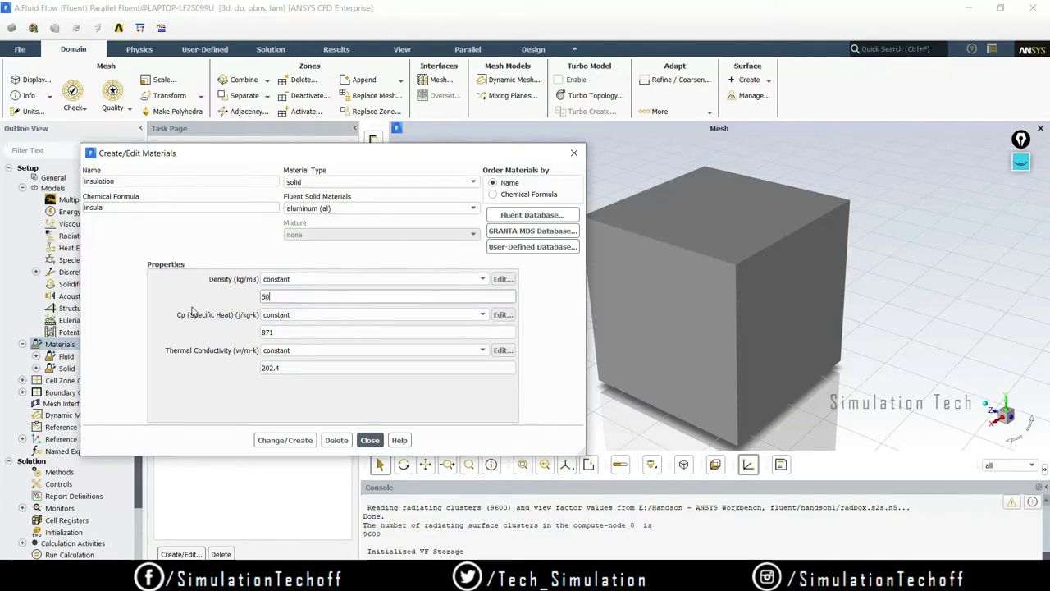
double_click(287, 331)
type("80")
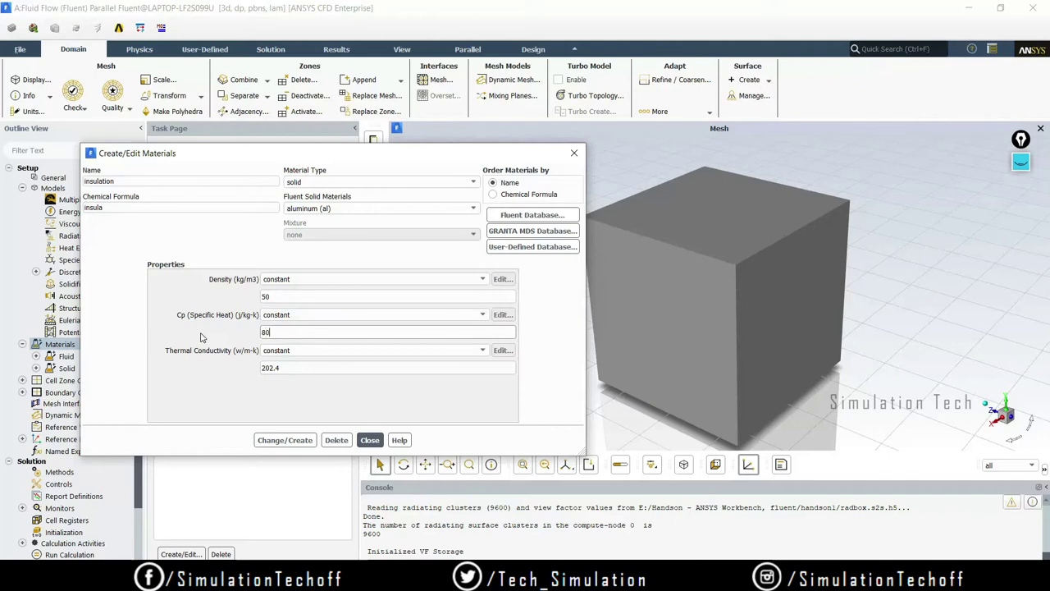
type("0")
double_click(302, 367)
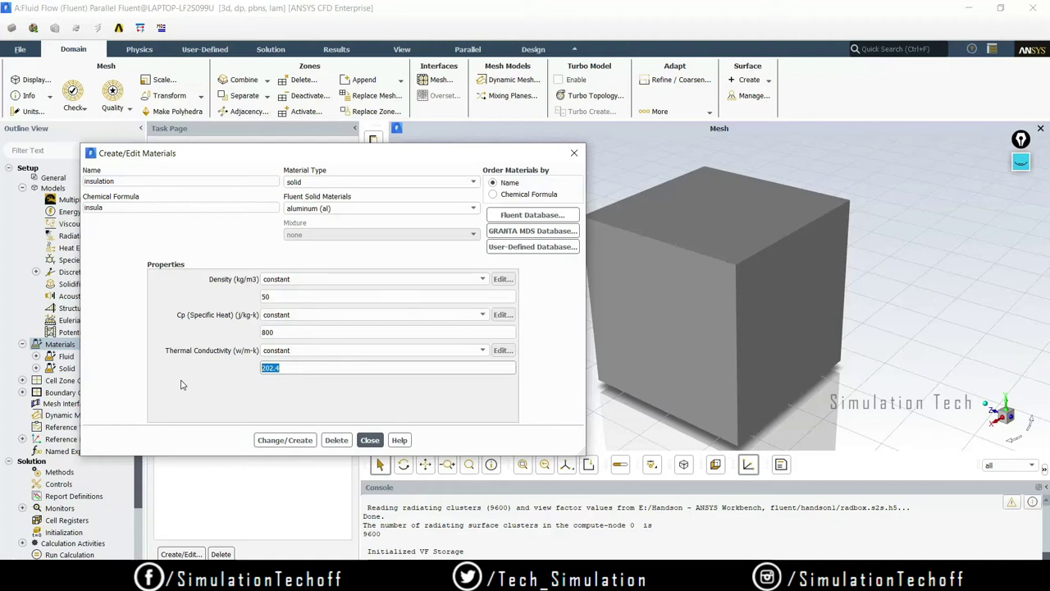
type("0.09")
Create insulation as a separate solid material without overwriting aluminum, and close the material editor.
left_click(284, 441)
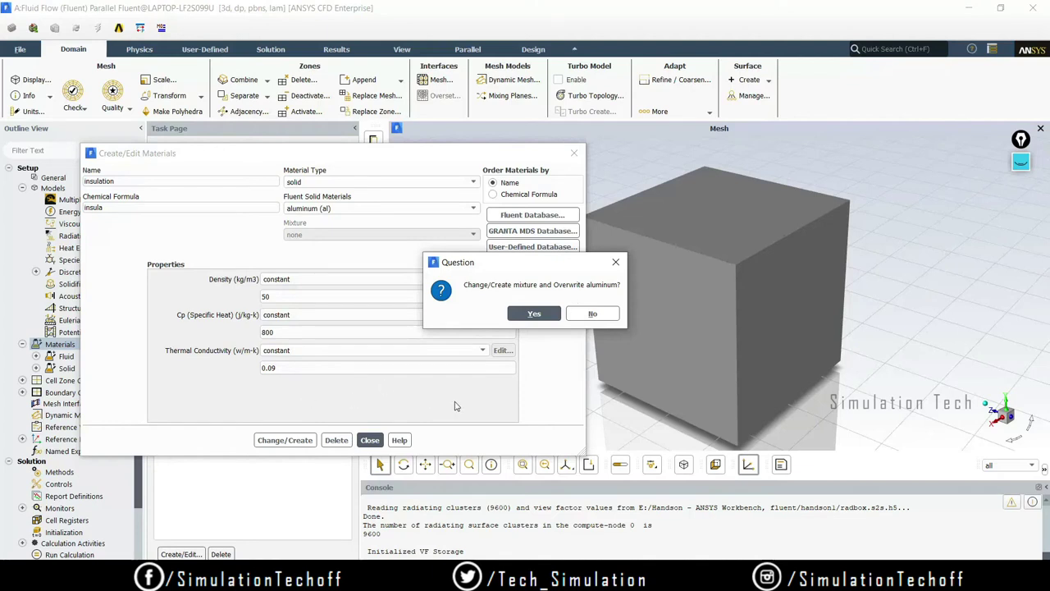
left_click(591, 314)
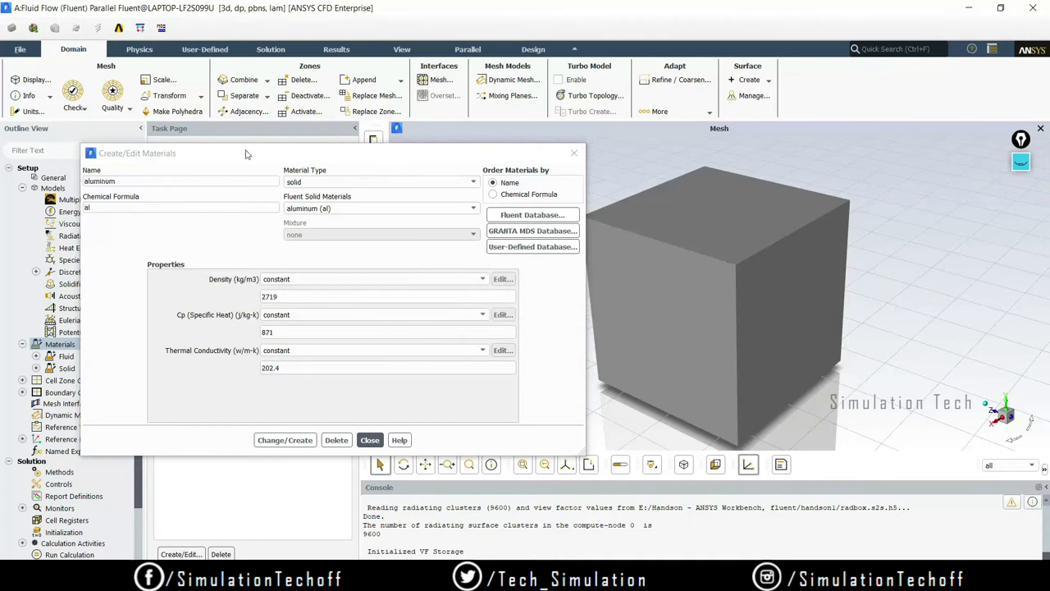
left_click_drag(246, 153, 584, 136)
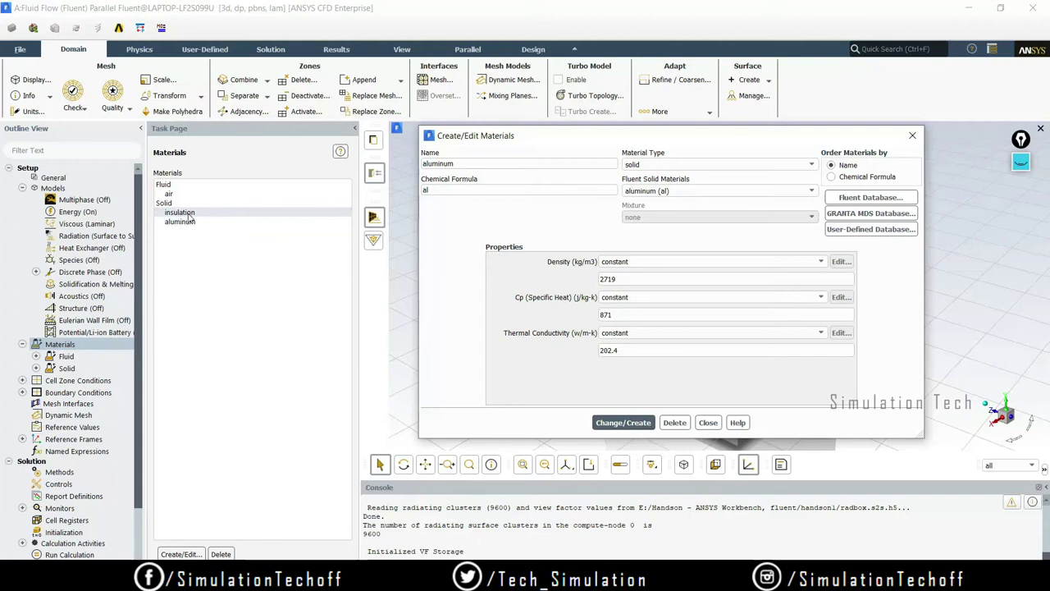
left_click(708, 422)
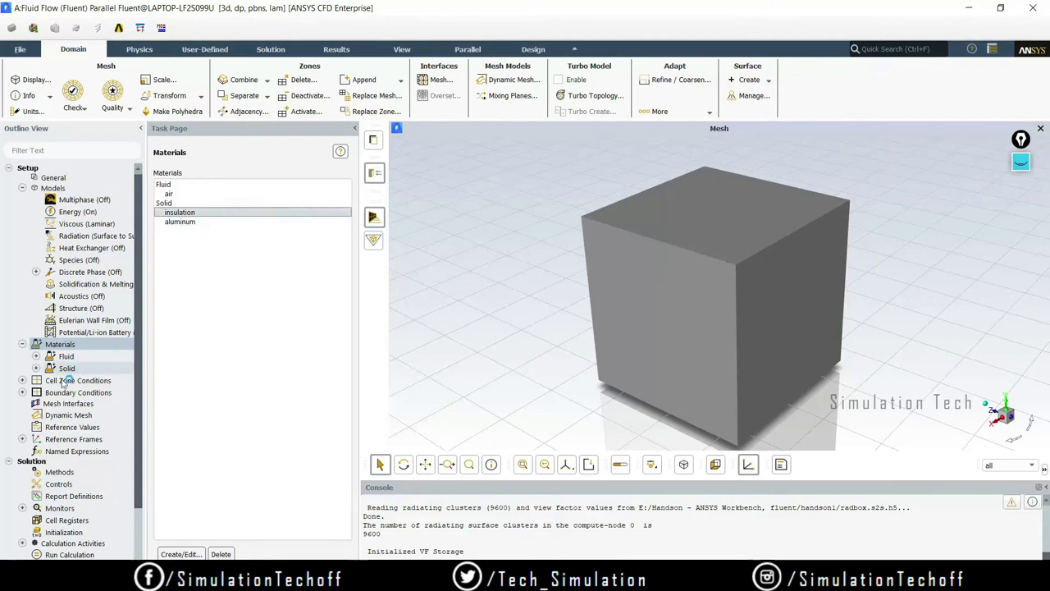
Apply air as the material of the fluid cell zone and close the zone's settings.
left_click(86, 381)
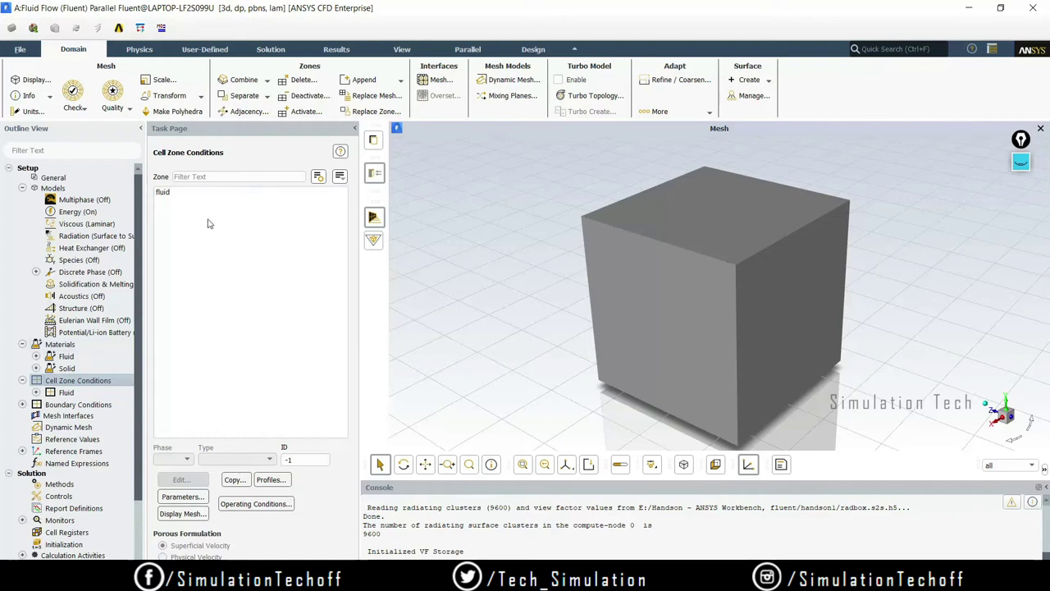
left_click(182, 194)
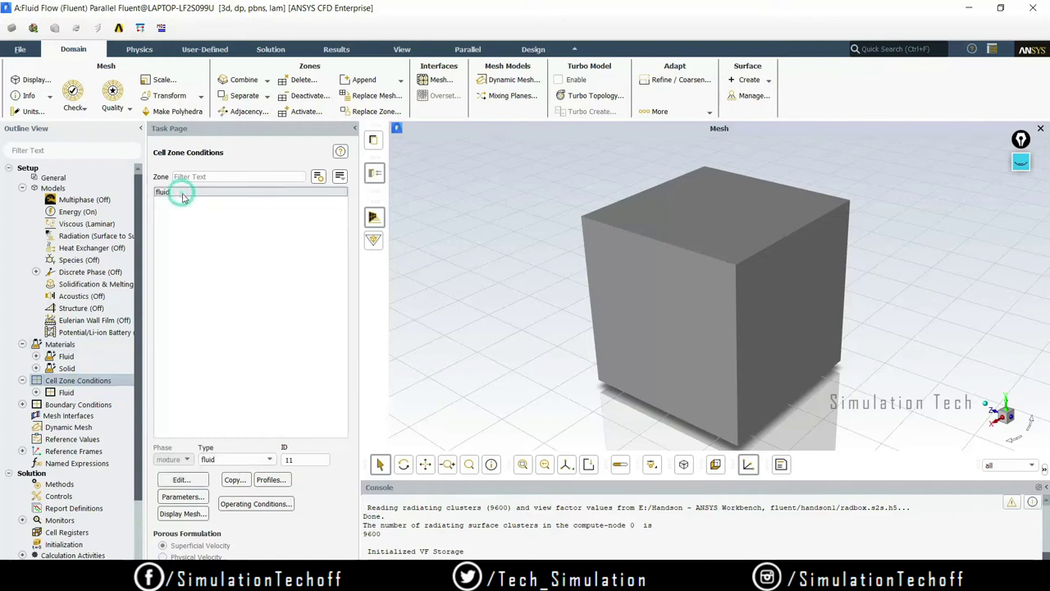
left_click(182, 480)
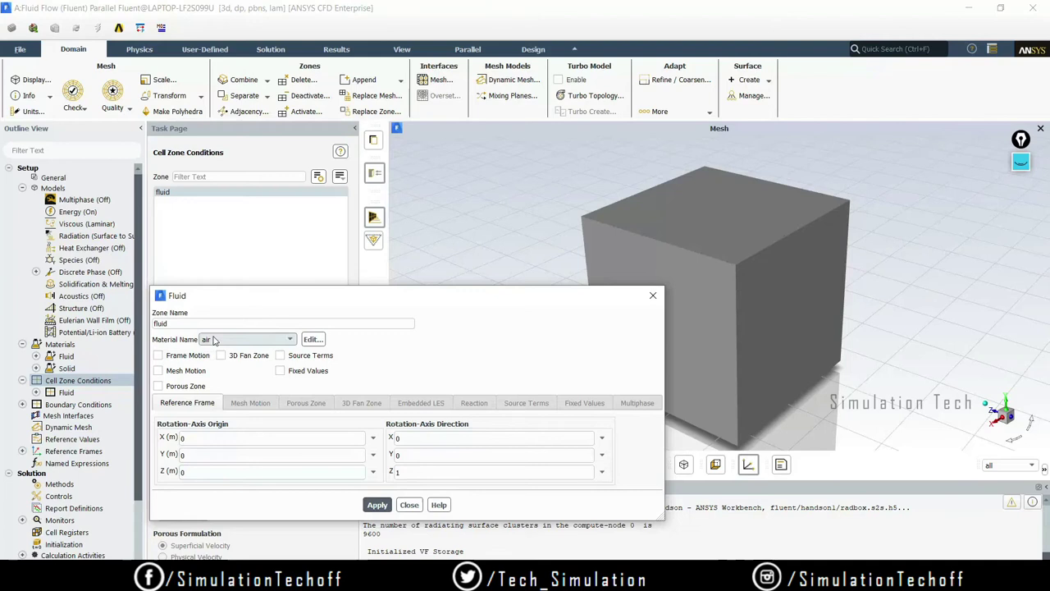
left_click(378, 506)
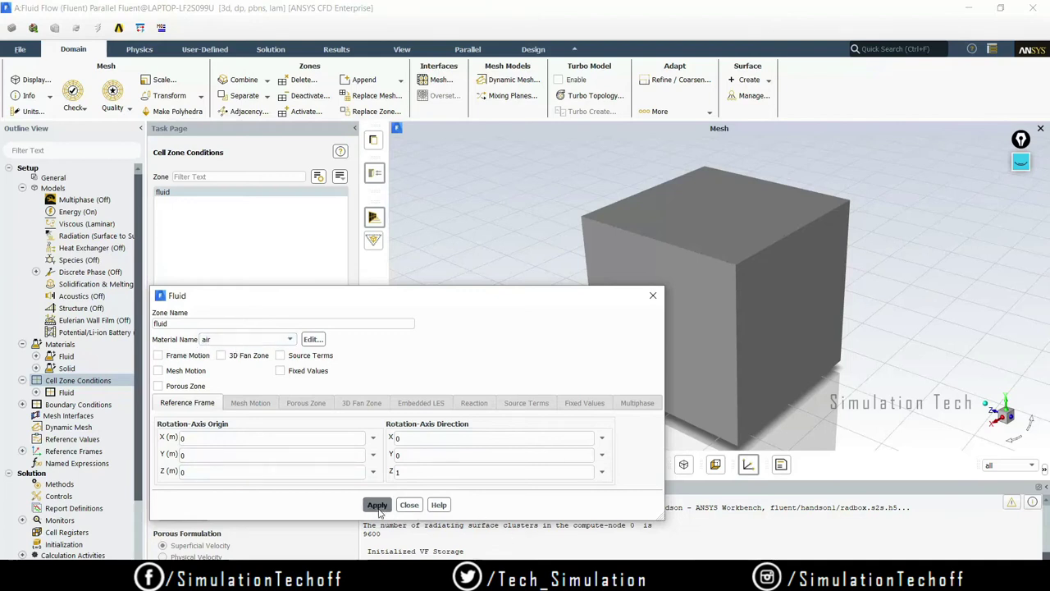
left_click(409, 504)
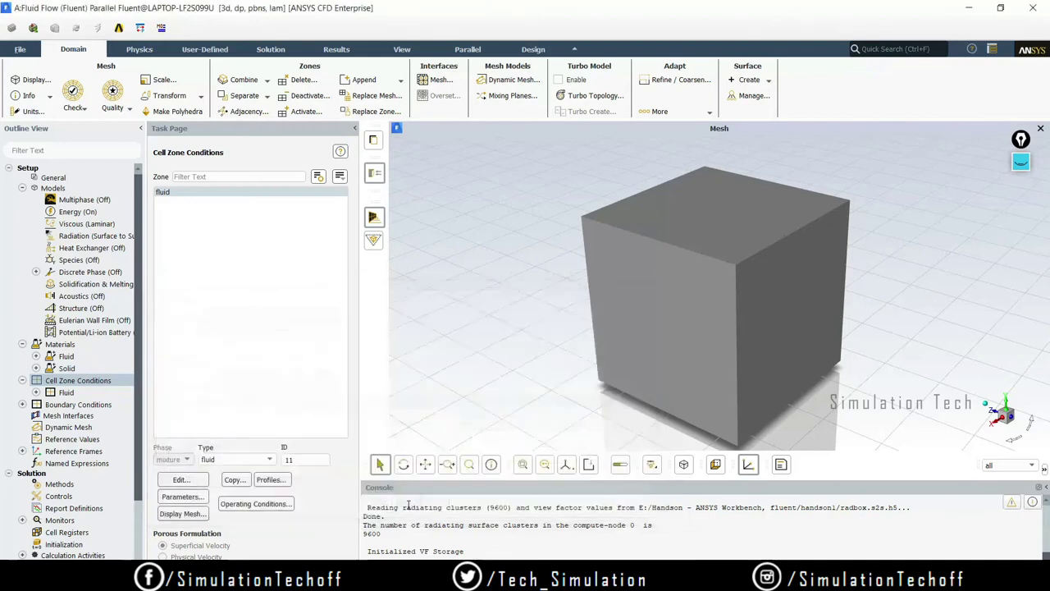
Specify an operating density of 0 kg/m3 in the operating conditions and confirm them.
left_click(260, 504)
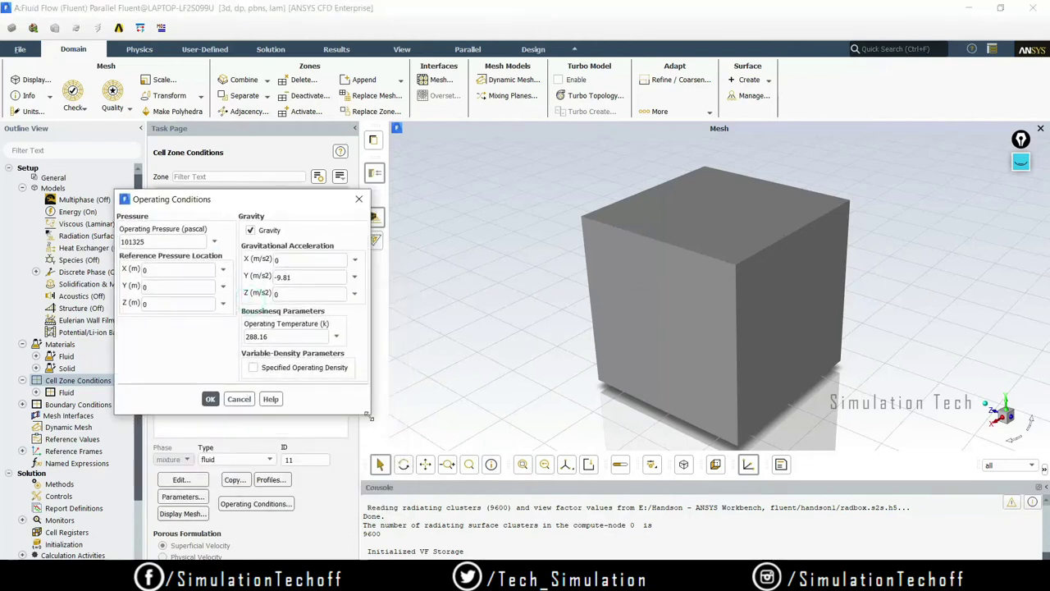
left_click(254, 367)
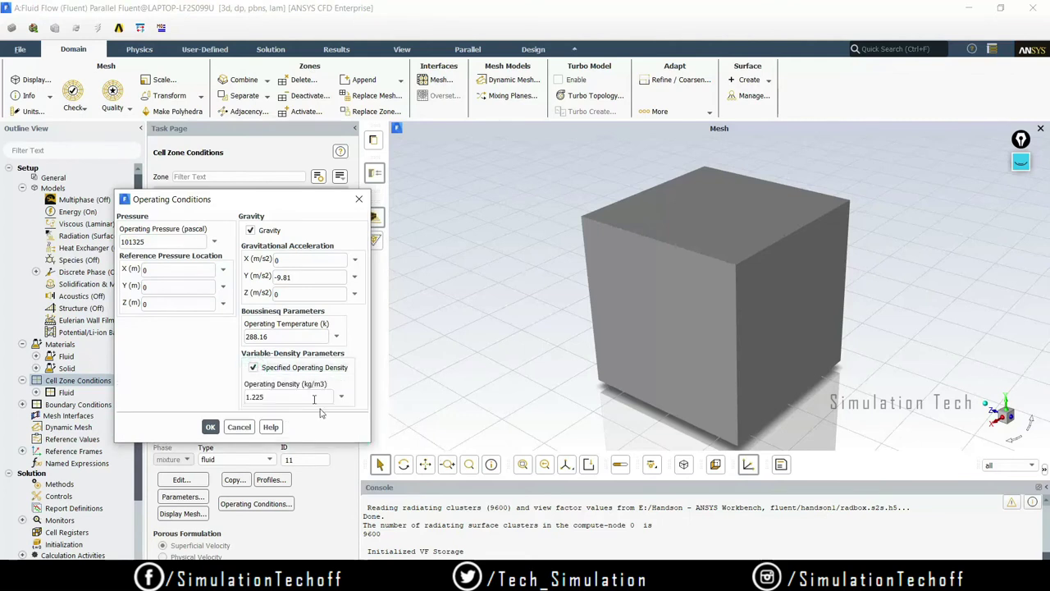
key("ctrl+a")
type("0")
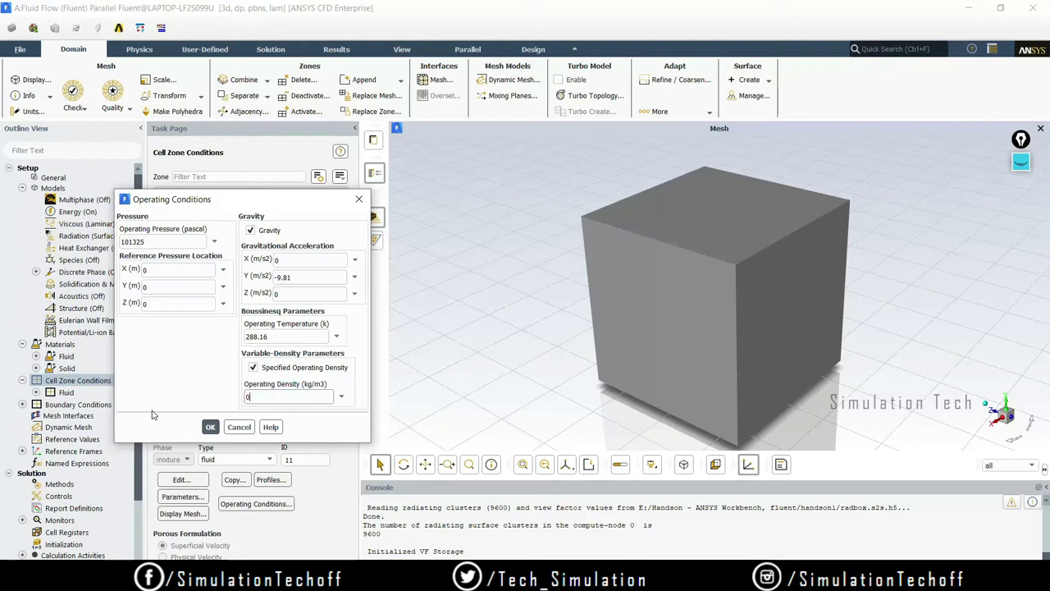
left_click(210, 426)
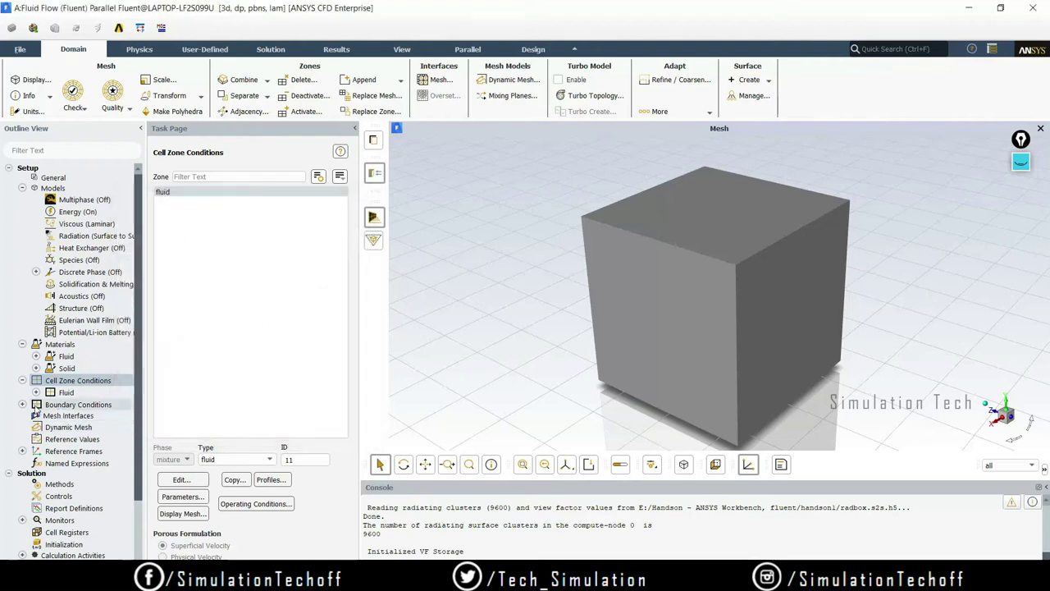
Open the boundary conditions and compare the cube's orientation with the heated-wall sketch in PowerPoint, returning to Fluent.
double_click(73, 406)
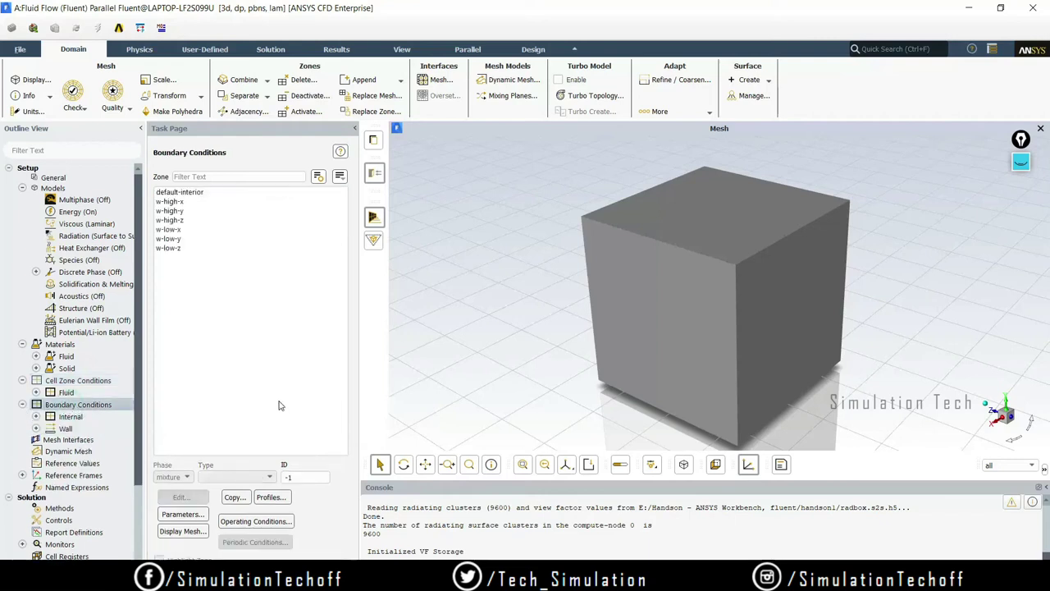
left_click_drag(633, 344, 866, 361)
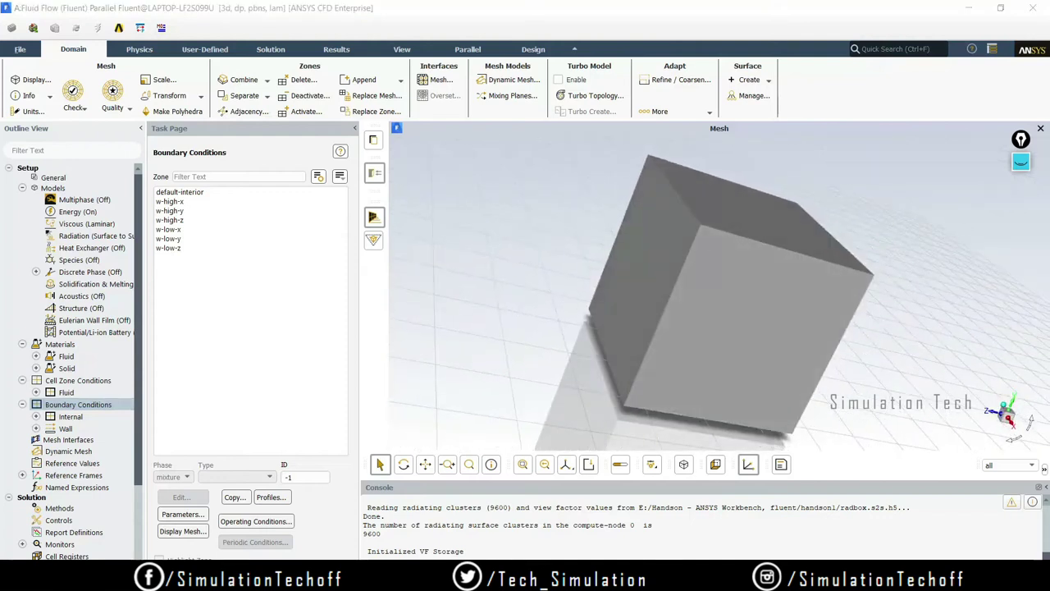
key("alt+Tab")
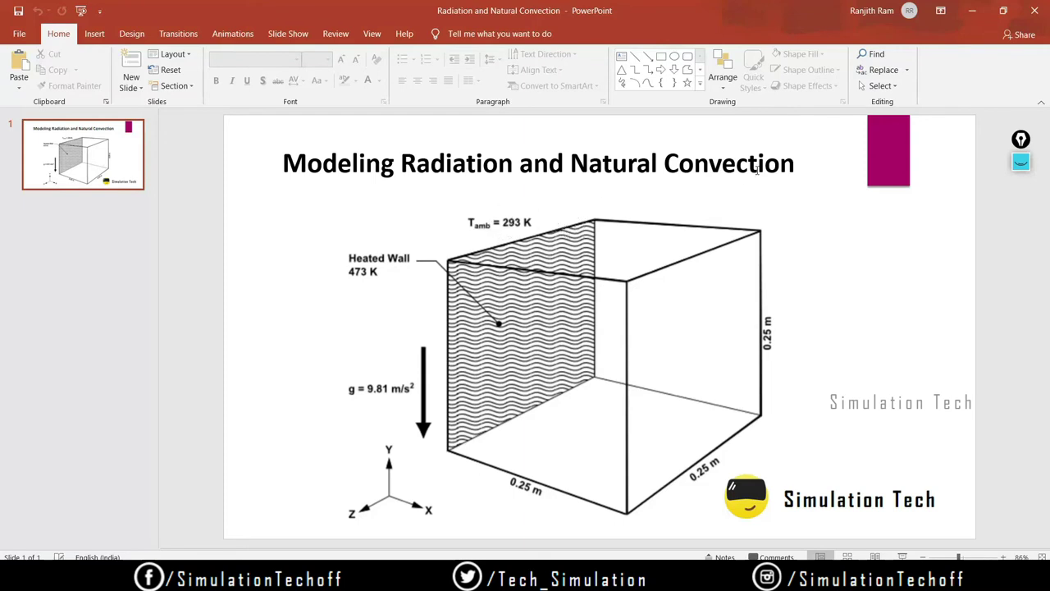
left_click(972, 10)
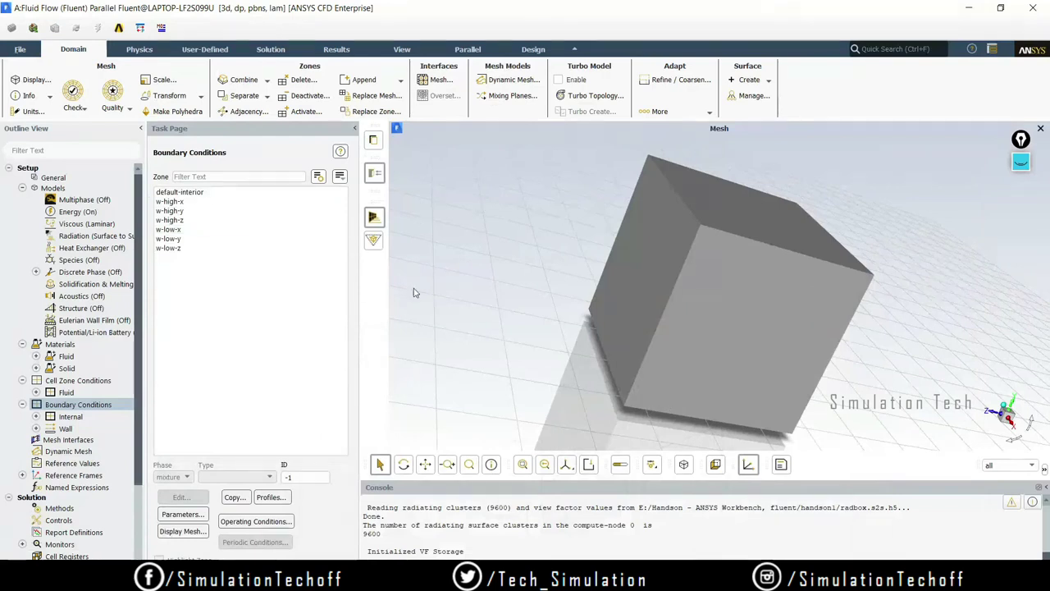
left_click_drag(833, 313, 672, 319)
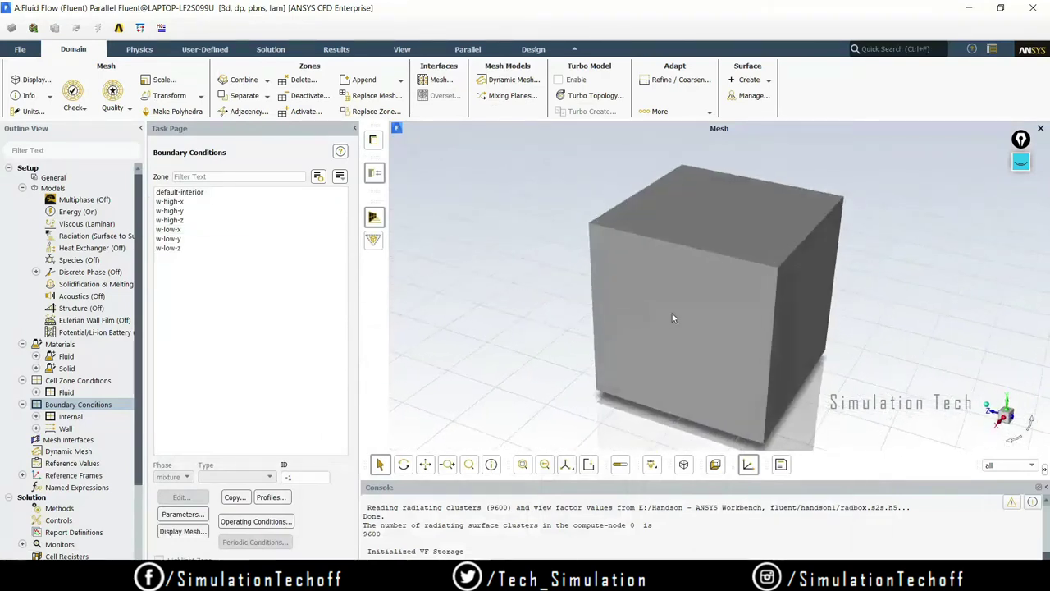
middle_click_drag(671, 314, 691, 306)
middle_click_drag(901, 366, 1042, 373)
left_click_drag(1044, 377, 653, 336)
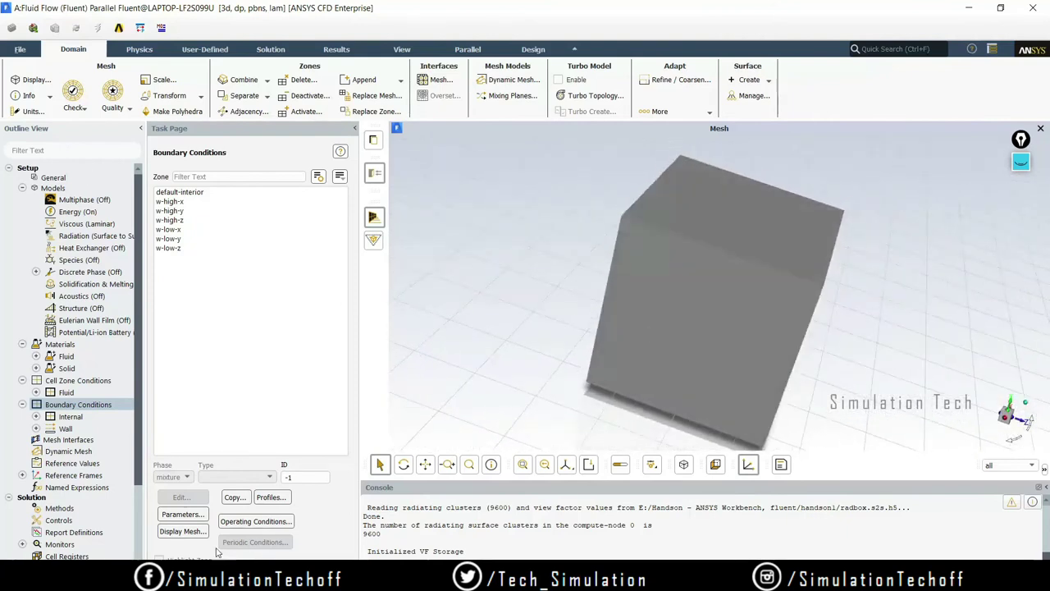
Turn on zone highlighting and examine where the w-high-y and w-low-y walls lie on the cube.
left_click(171, 210)
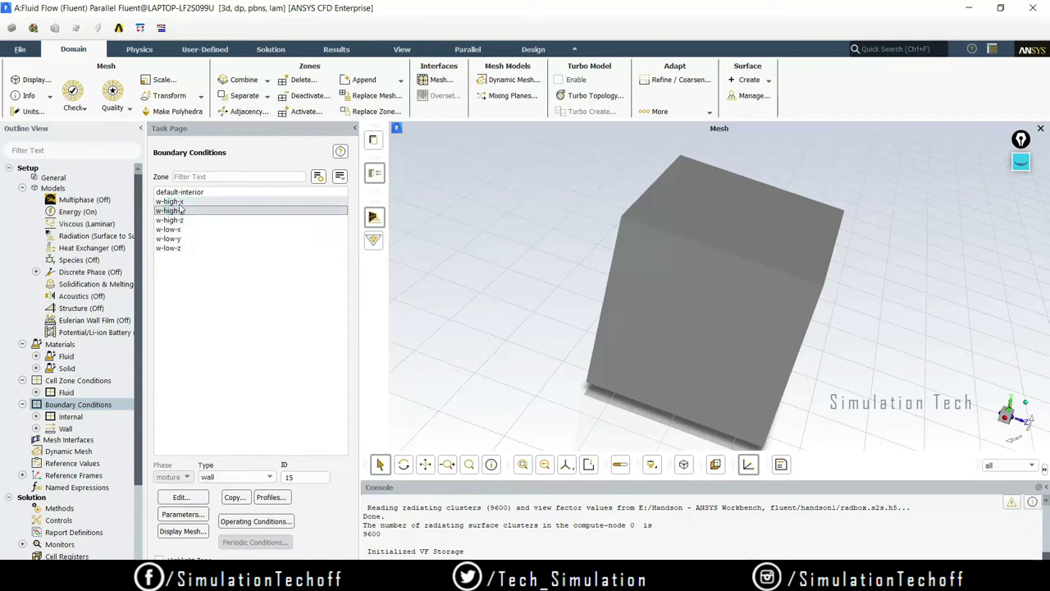
left_click_drag(710, 308, 654, 373)
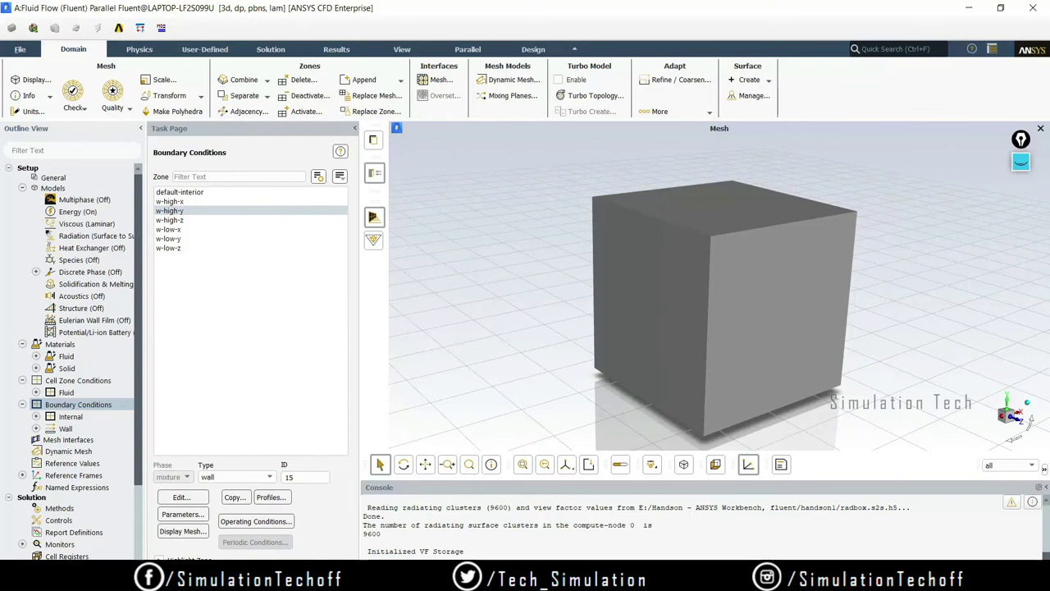
left_click(229, 317)
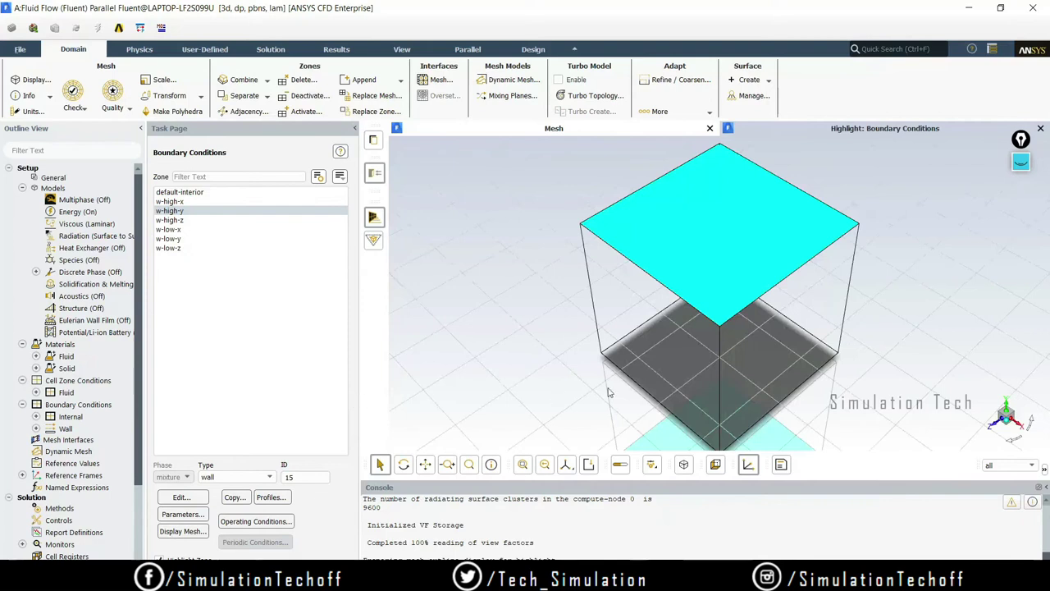
left_click_drag(688, 356, 744, 349)
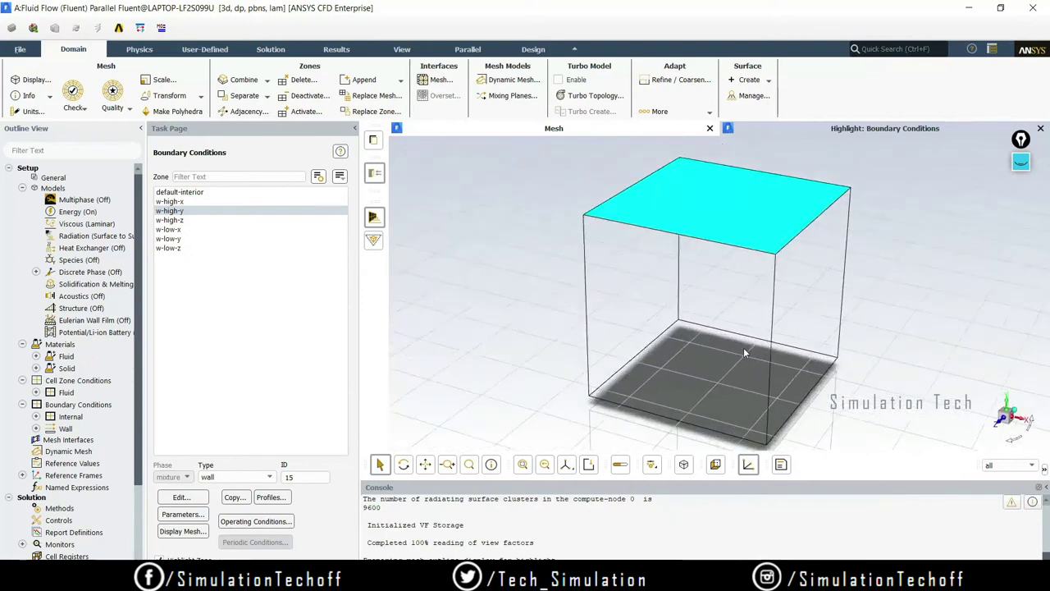
left_click(188, 238)
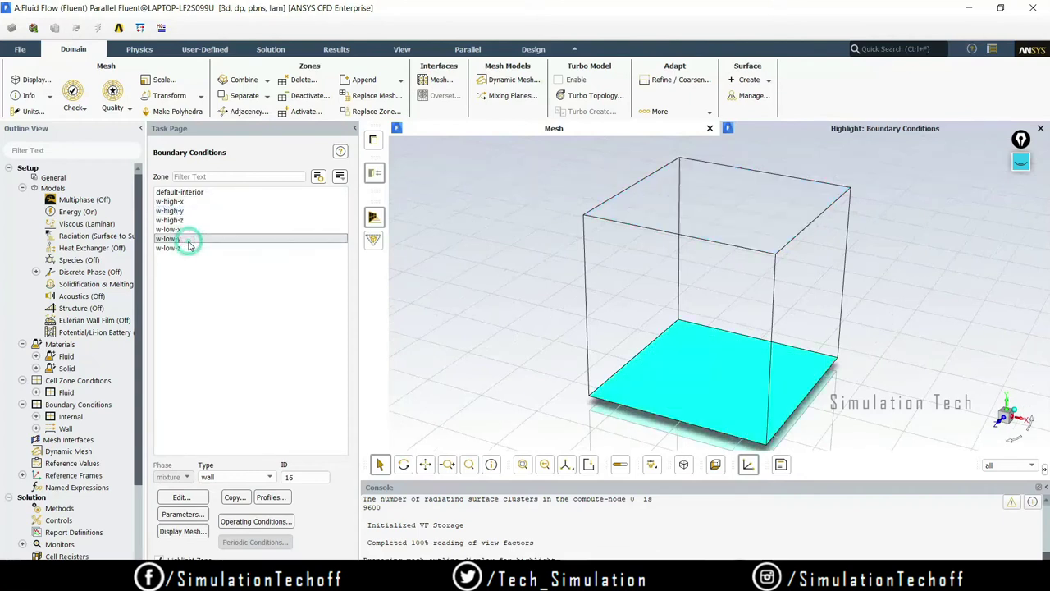
left_click(195, 220)
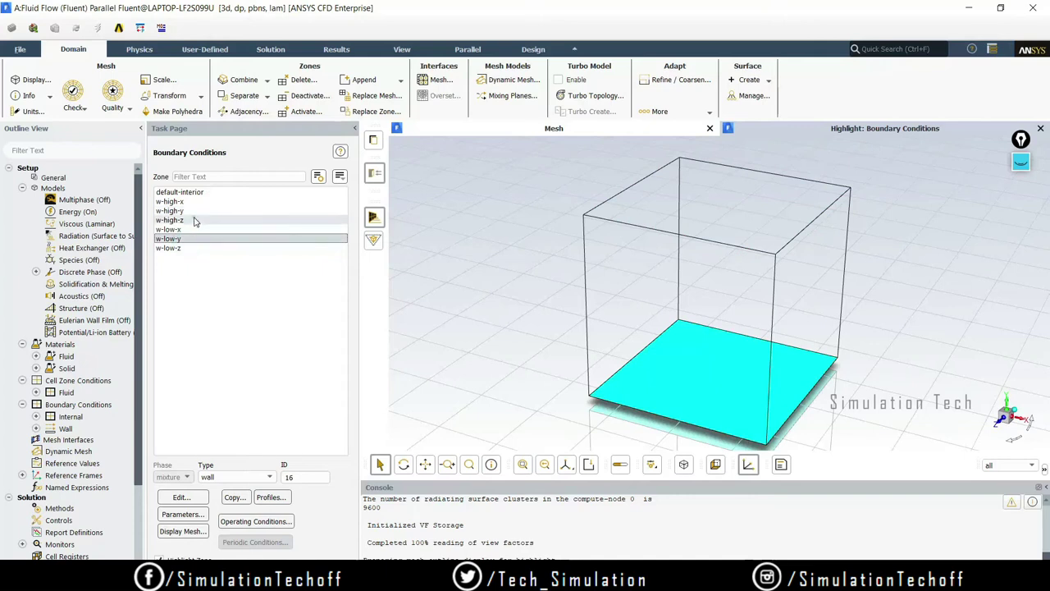
left_click(200, 212)
left_click(199, 238)
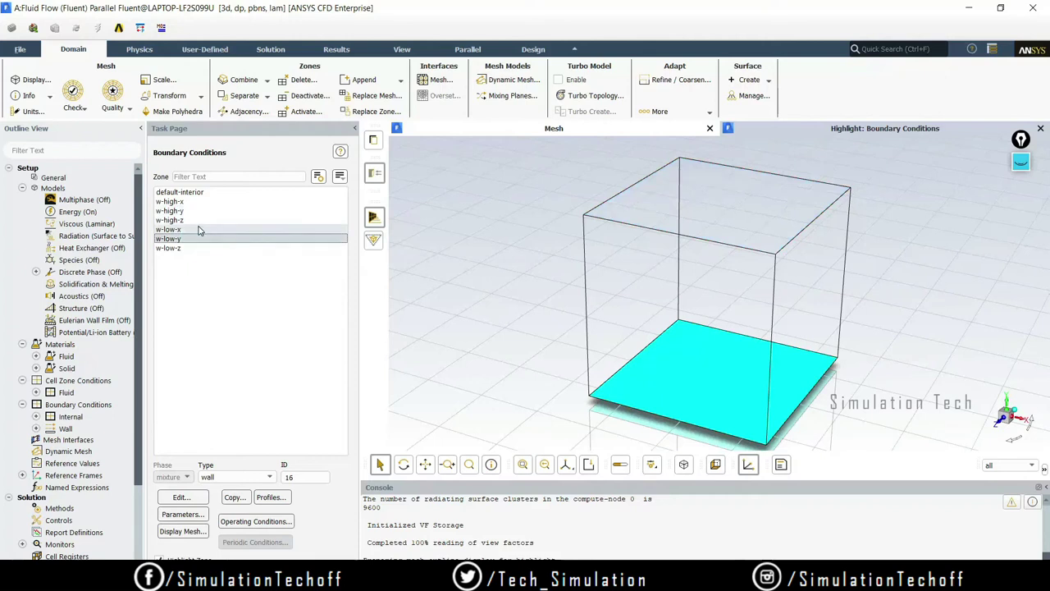
Give the w-low-x wall a fixed temperature of 473.18 K and a wall thickness of 0.05 m.
left_click(198, 229)
left_click_drag(628, 349, 779, 352)
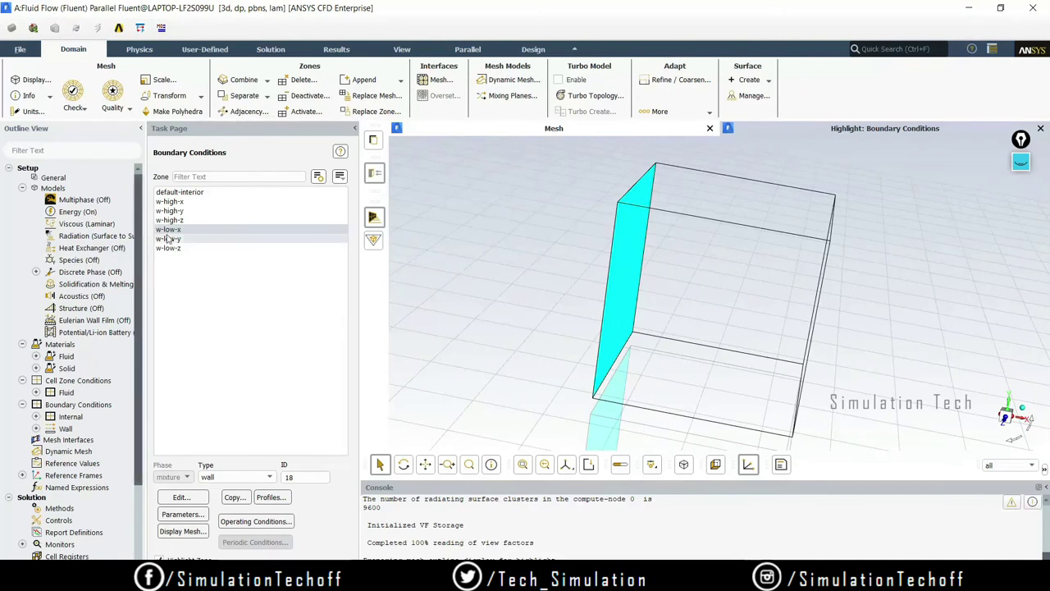
left_click_drag(623, 327, 702, 301)
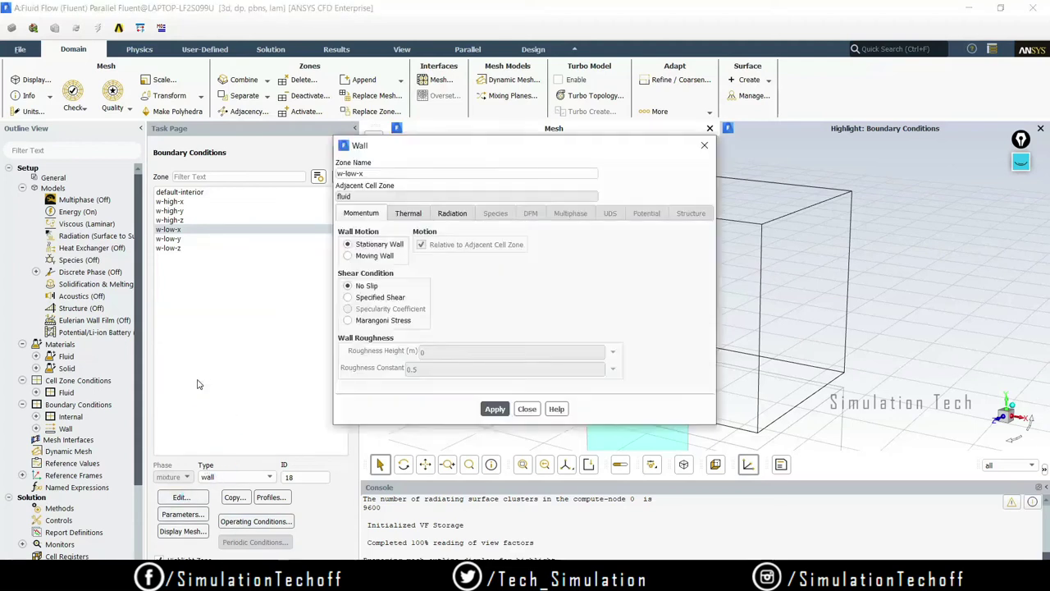
left_click(409, 213)
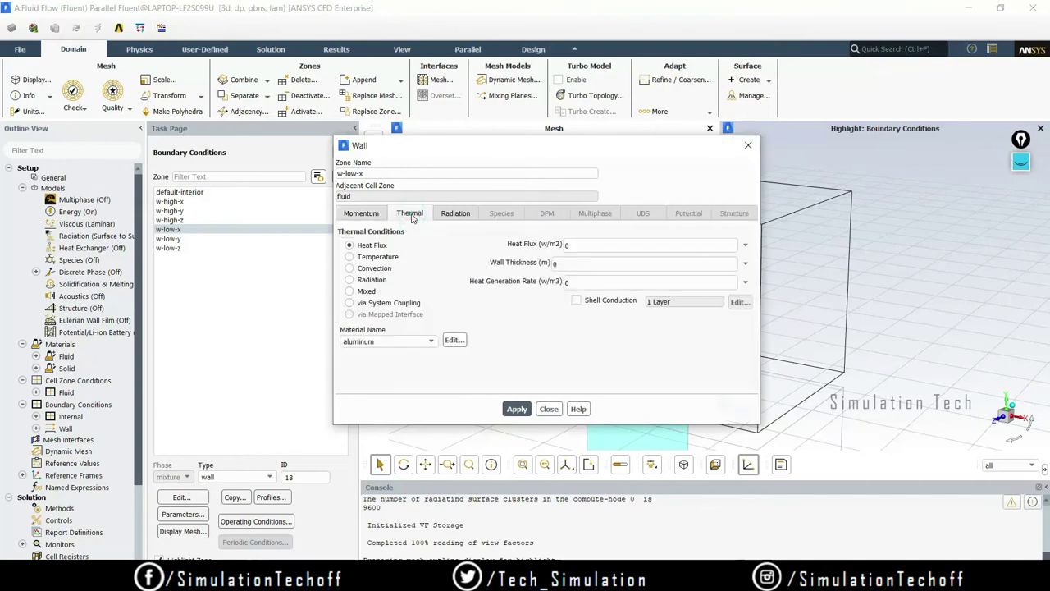
left_click(362, 259)
left_click_drag(565, 245, 498, 250)
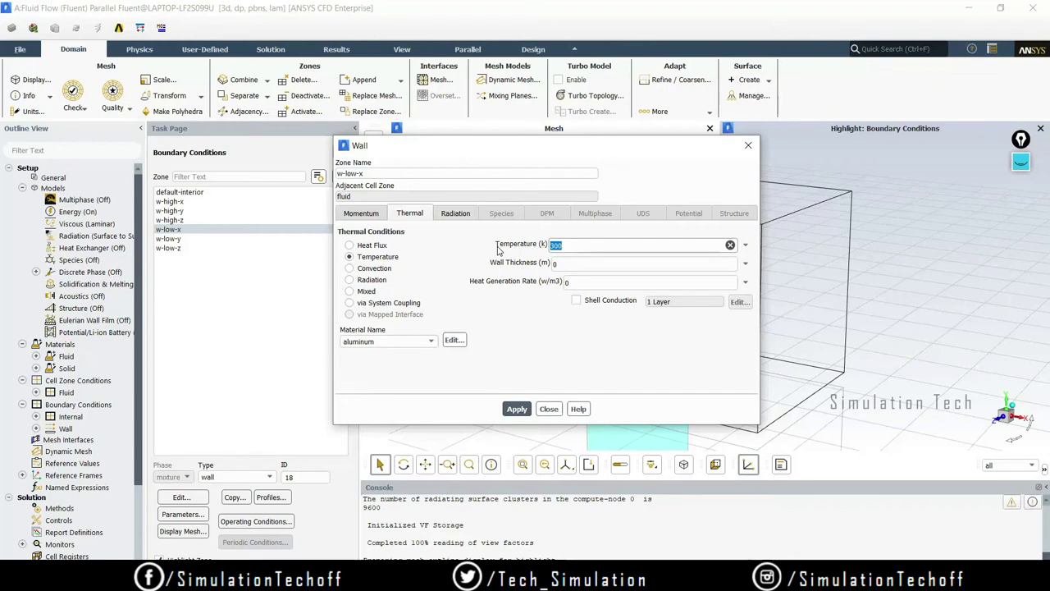
type("473.18")
left_click(587, 265)
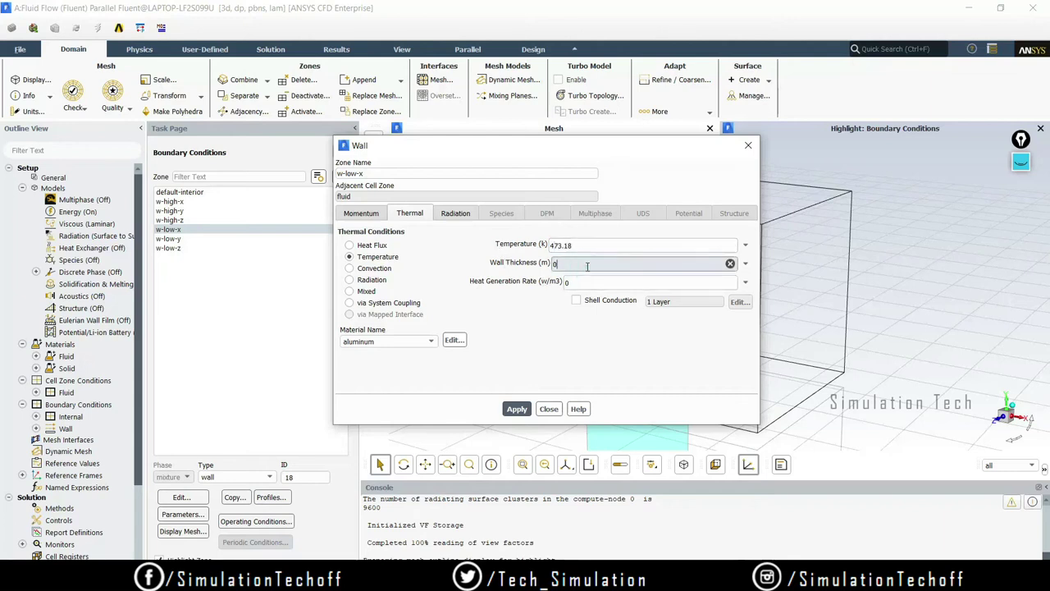
double_click(587, 264)
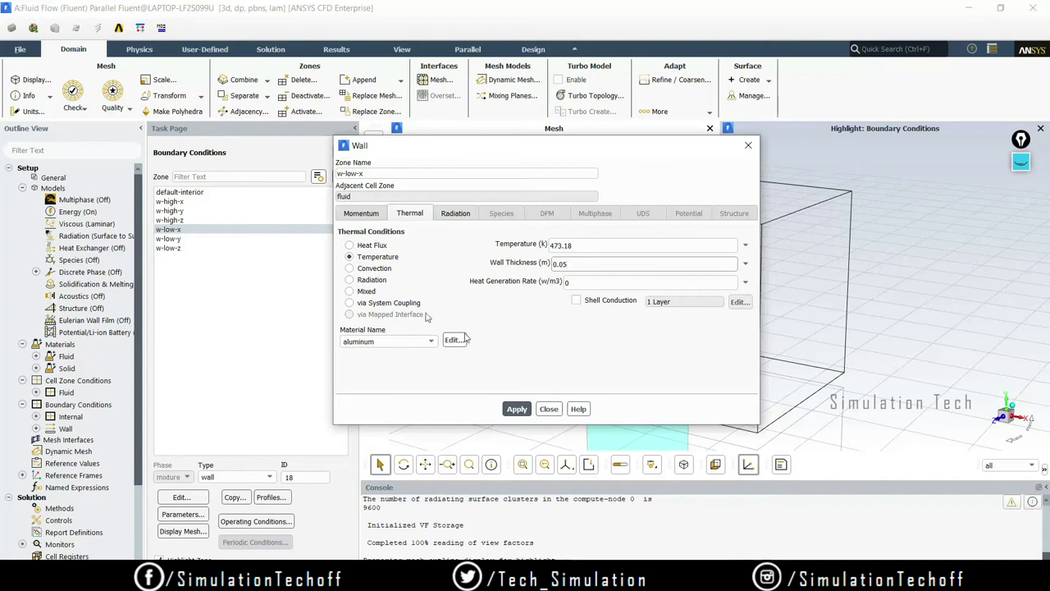
Set the w-low-x wall's internal emissivity to 0.95, apply the settings and close the wall dialog.
left_click(456, 213)
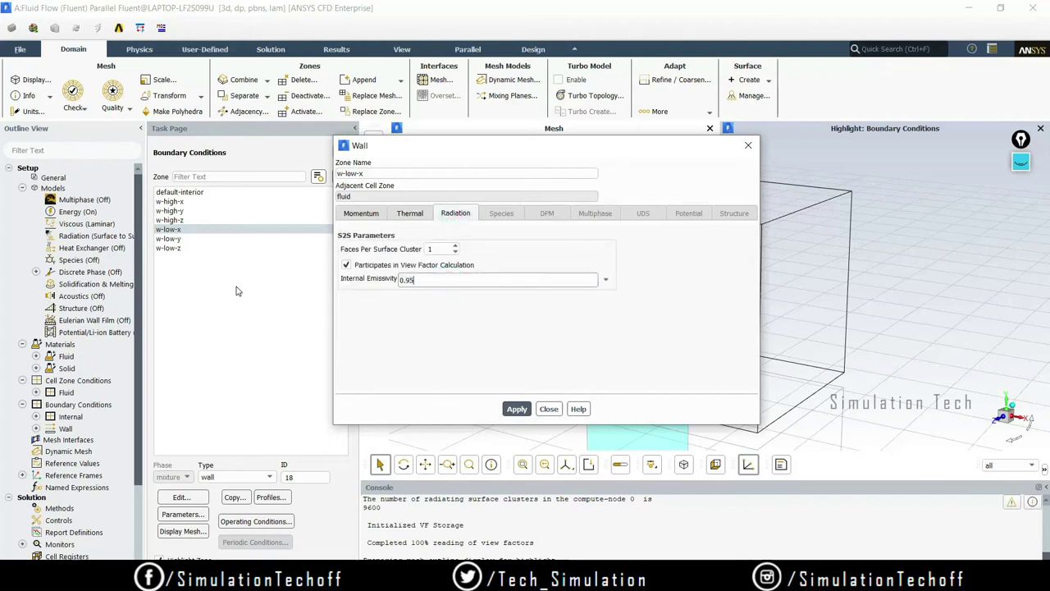
left_click(517, 409)
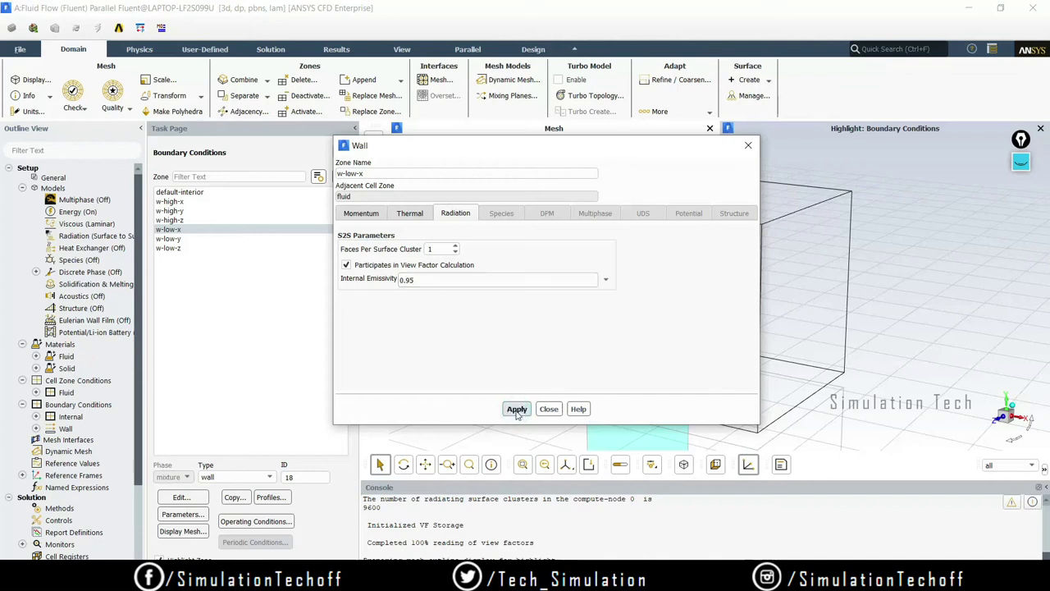
left_click(548, 409)
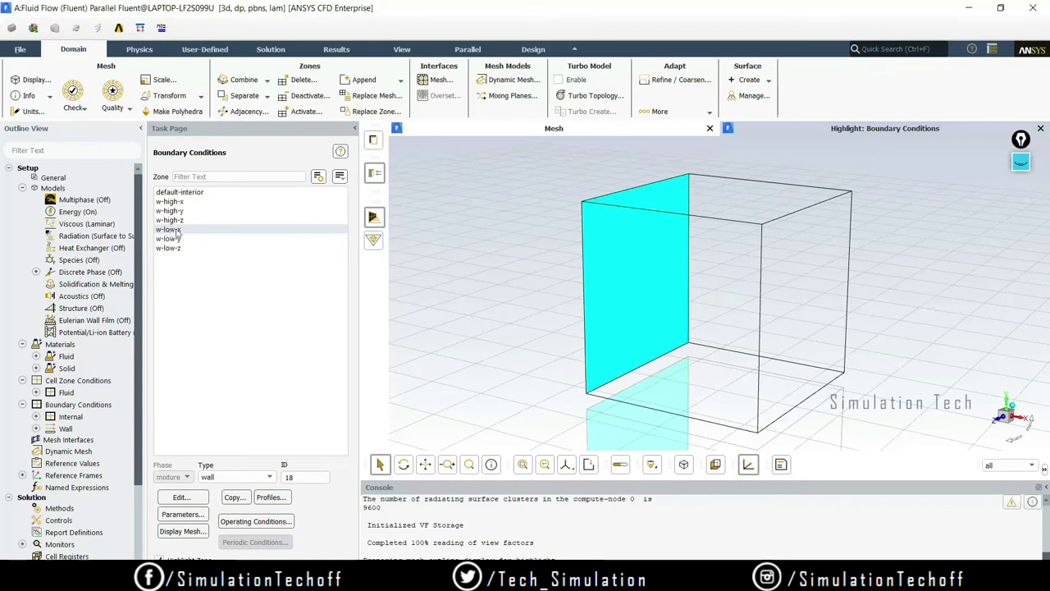
Highlight the w-low-x, w-high-x, w-high-z and w-low-z walls in turn to check their locations on the cube.
left_click(155, 234)
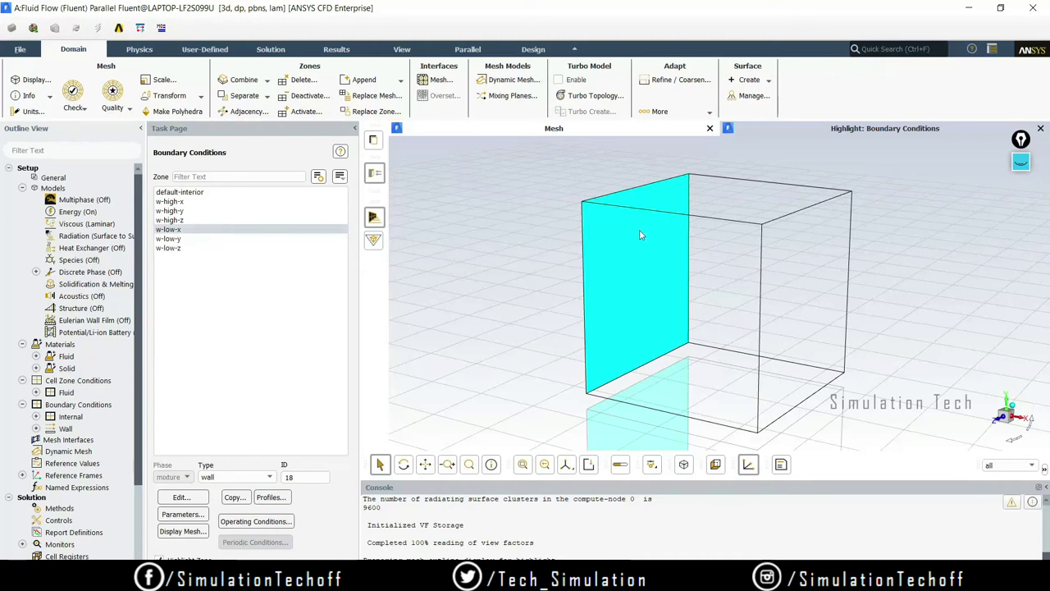
left_click(185, 203)
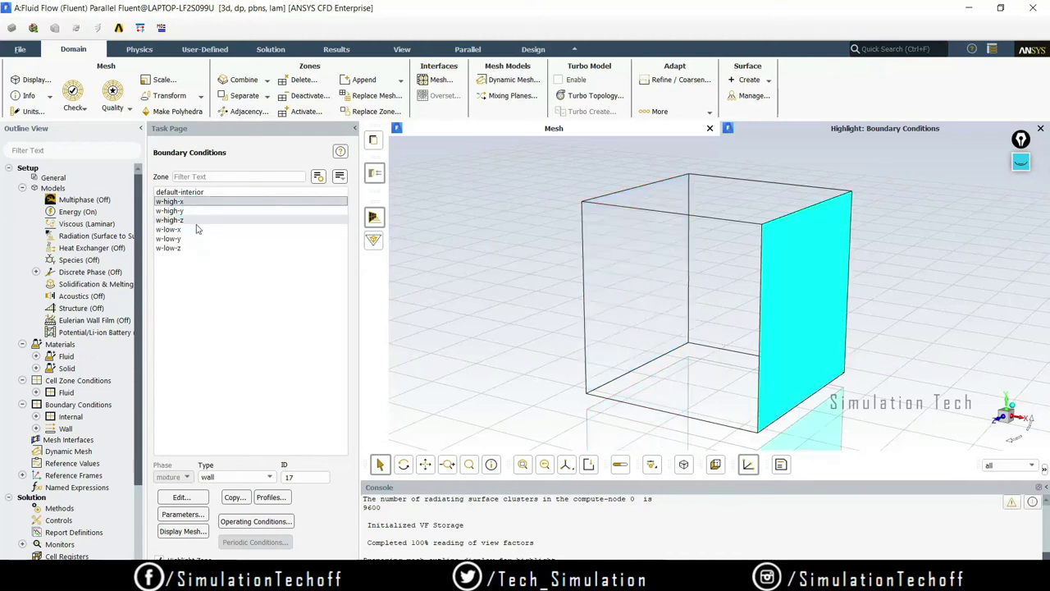
left_click(204, 221)
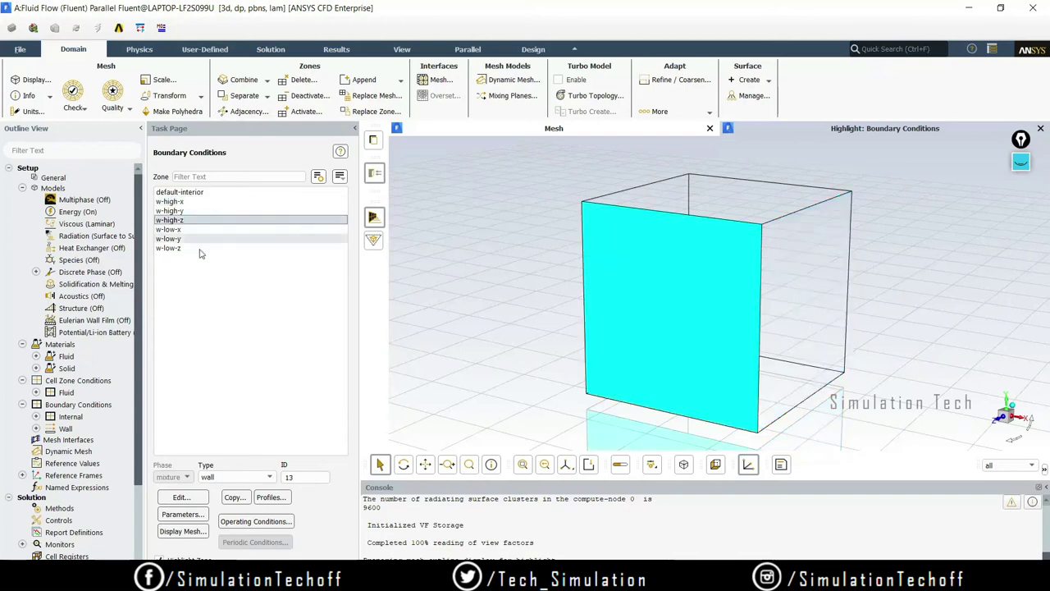
left_click(197, 249)
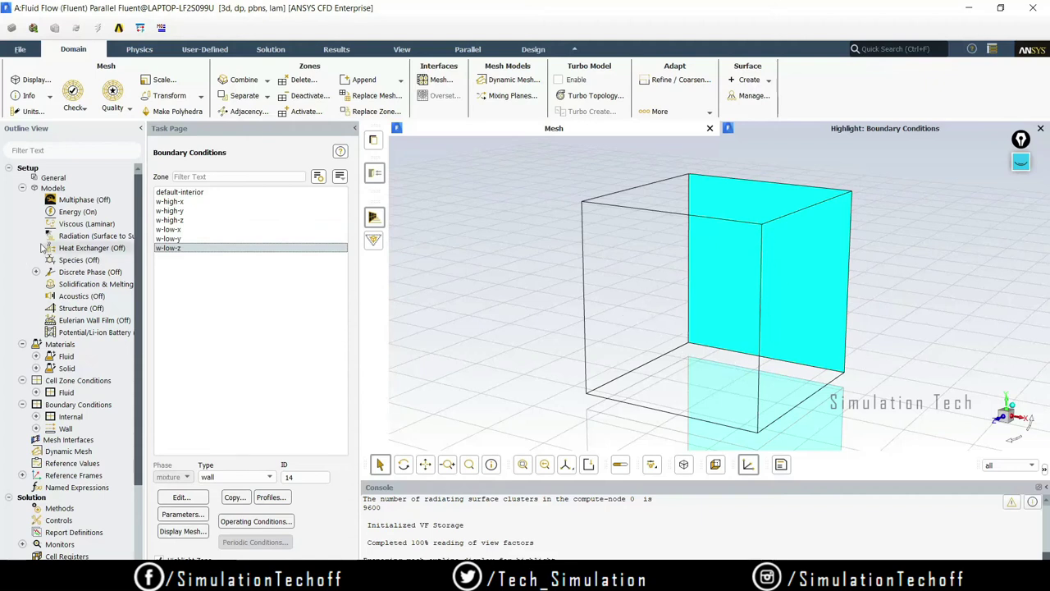
Open the thermal settings of the w-high-x wall and choose the Mixed thermal condition.
left_click(200, 203)
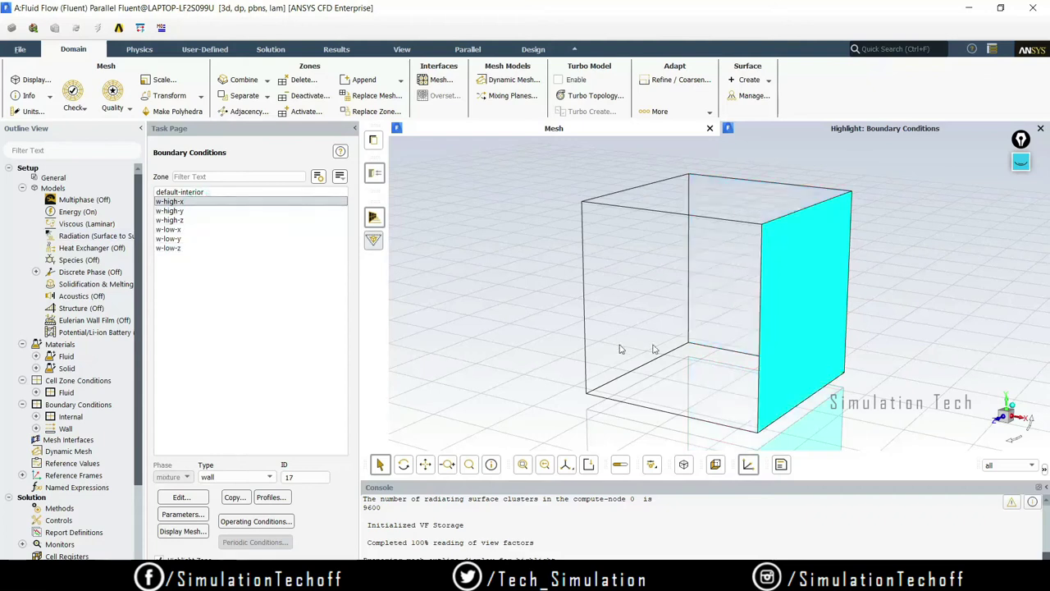
left_click(195, 498)
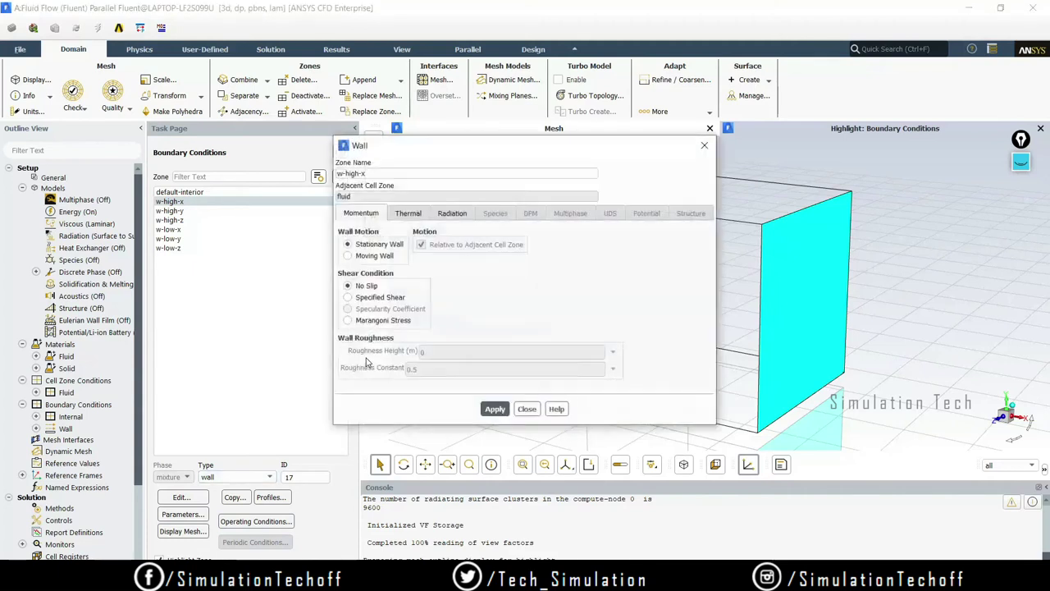
left_click(407, 214)
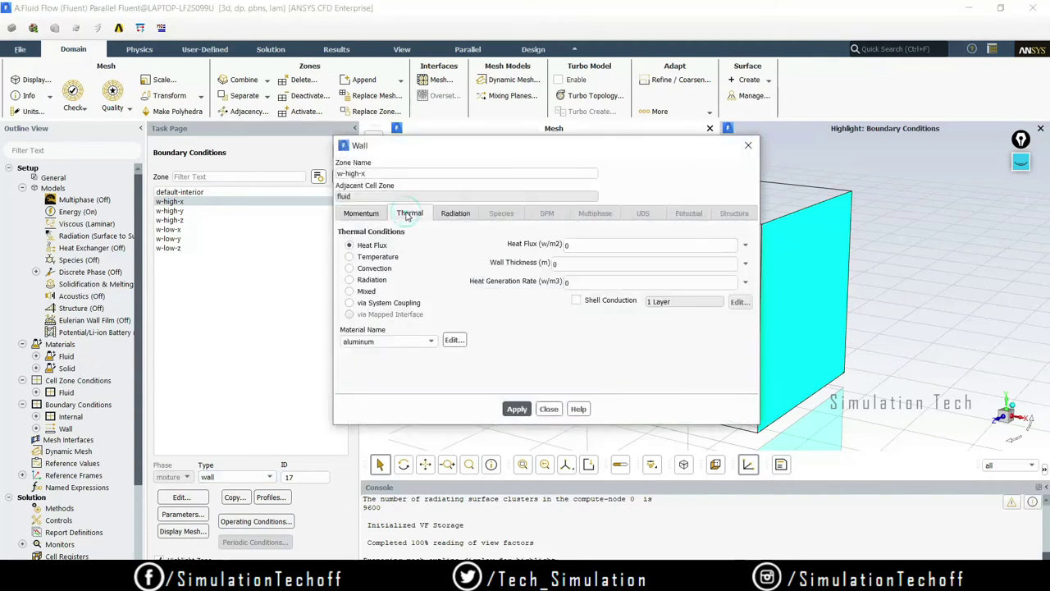
left_click(362, 291)
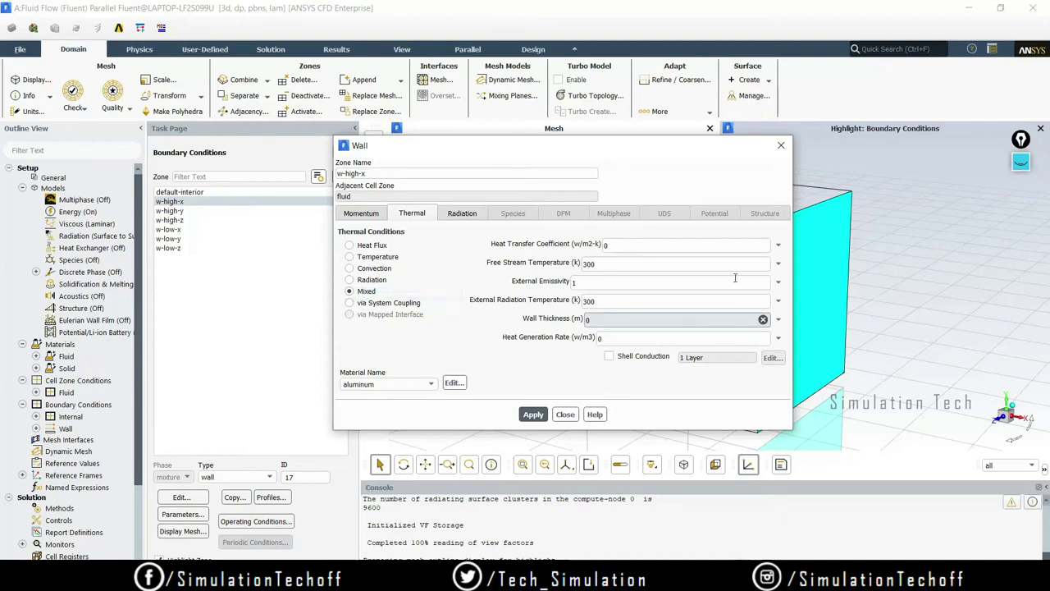
Set the w-high-x wall's heat transfer coefficient to 5 W/m2-K, free stream temperature to 293.15 K and external emissivity to 0.75.
key("Tab")
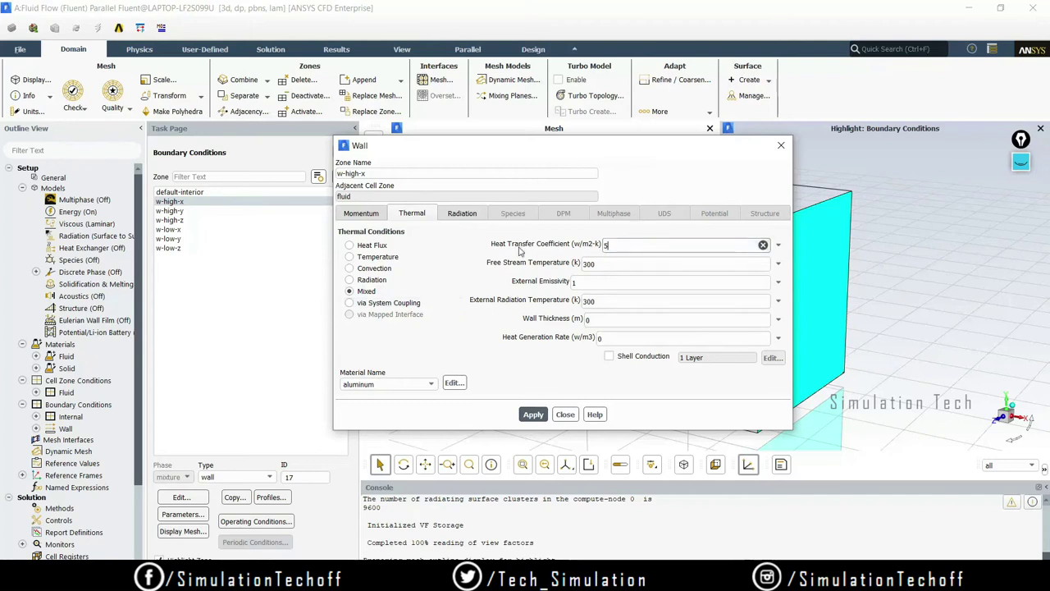
type("5")
key("Tab")
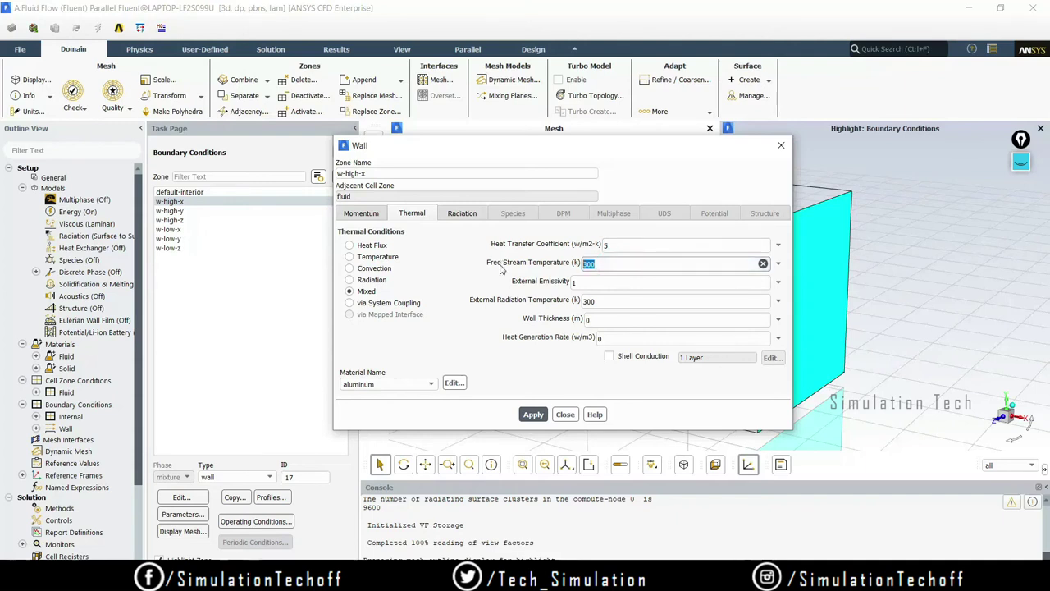
type("293.15")
key("Tab")
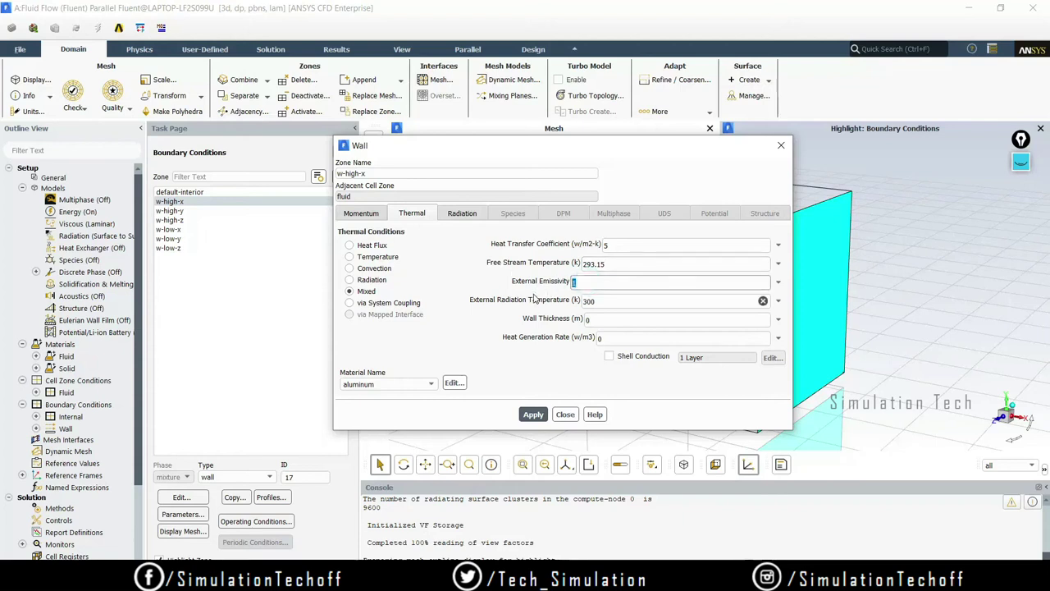
type("0.75")
Re-enter the w-high-x wall's free stream temperature as 293.15 K.
left_click(619, 301)
left_click(607, 264)
key("BackSpace")
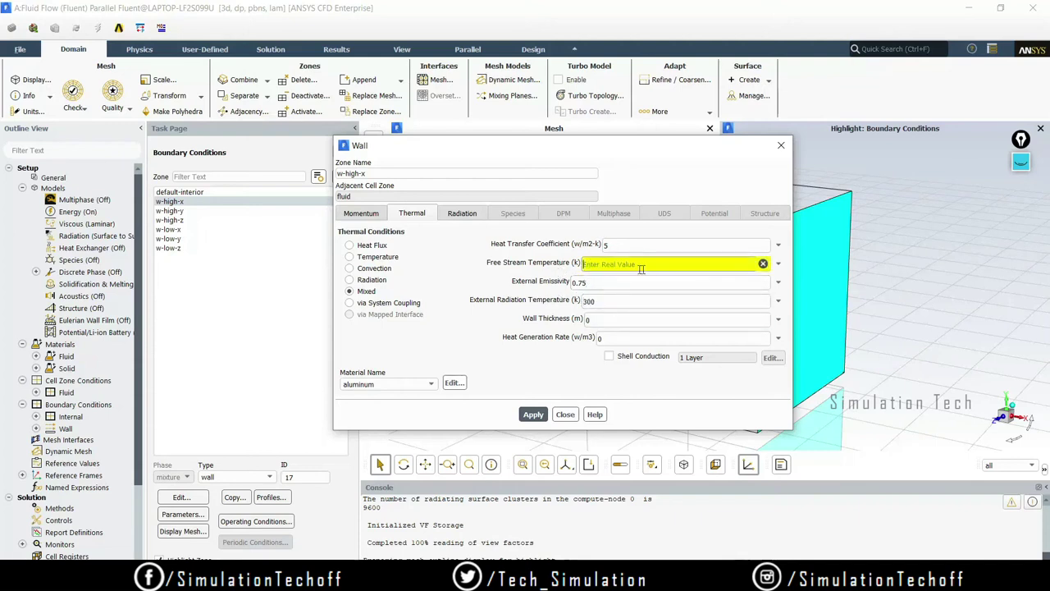
type("273.15")
left_click(593, 264)
left_click(590, 264)
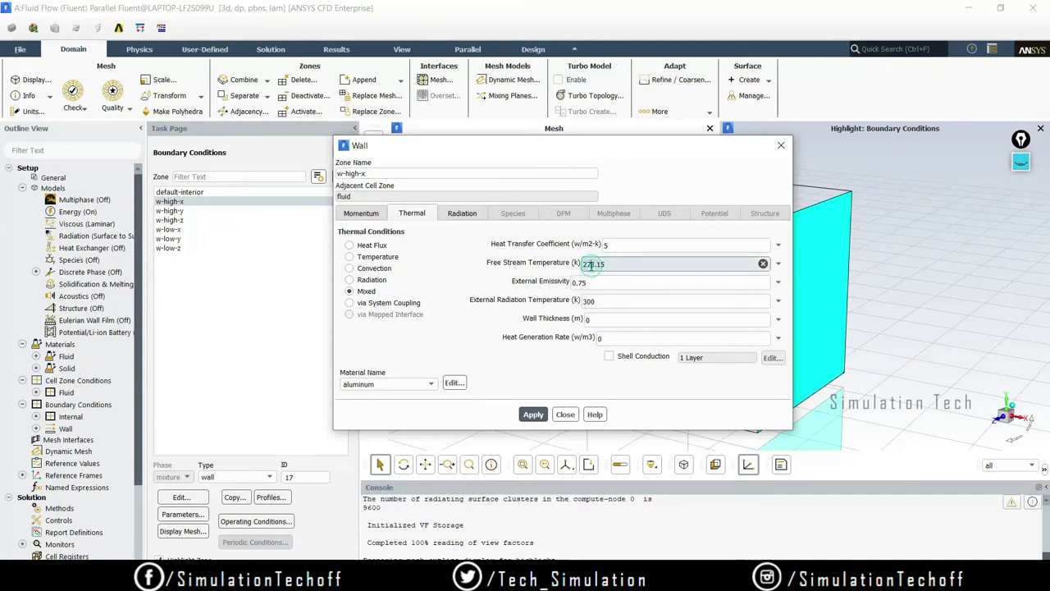
key("BackSpace")
type("9")
Copy the 293.15 K free stream temperature into the external radiation temperature and set the wall thickness to 0.05 m.
double_click(628, 264)
key("ctrl+c")
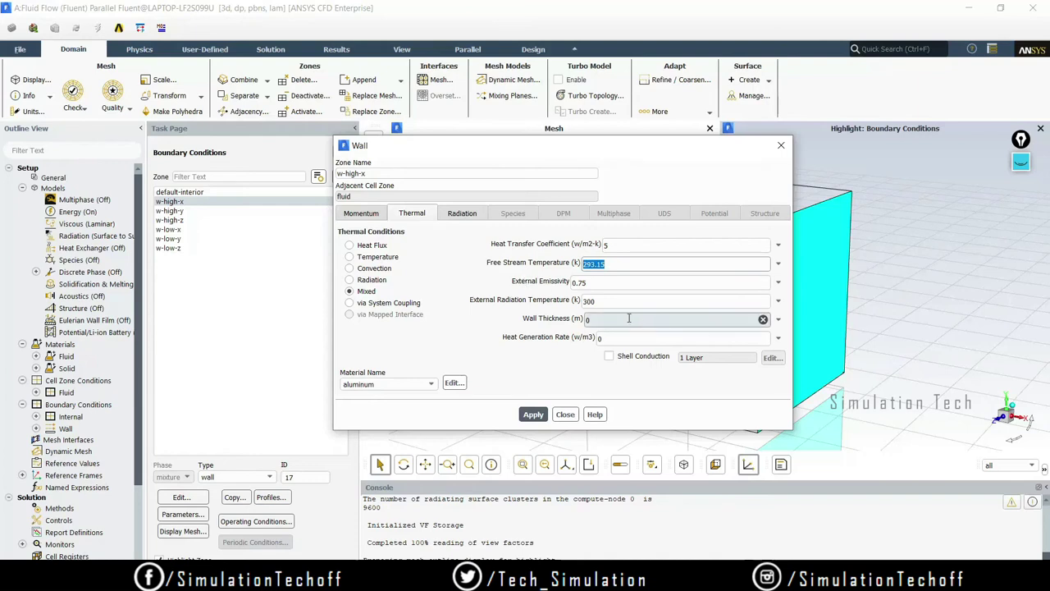
double_click(689, 301)
key("ctrl+v")
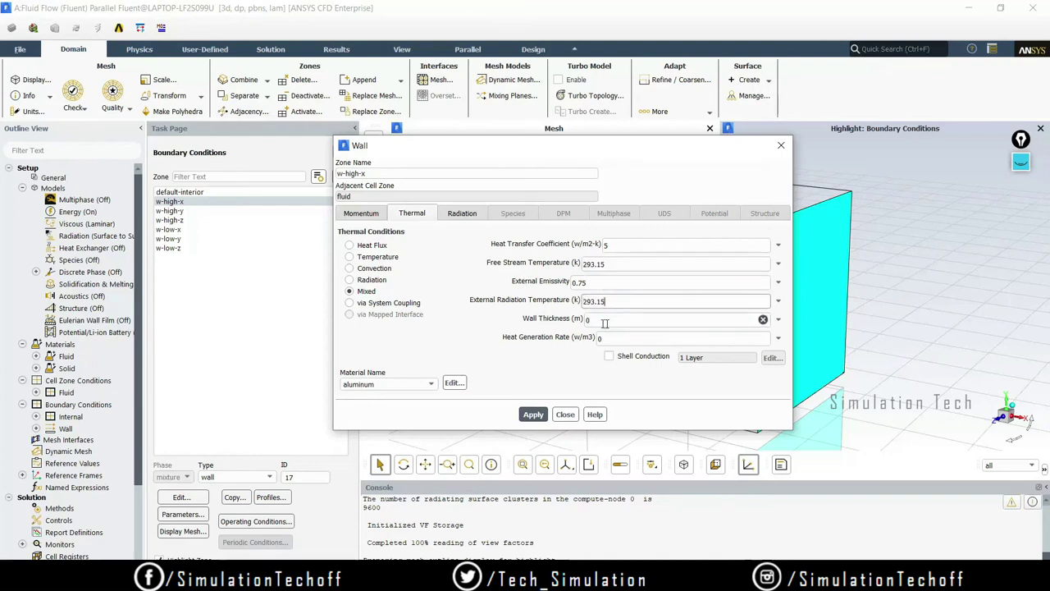
key("Tab")
type("0.")
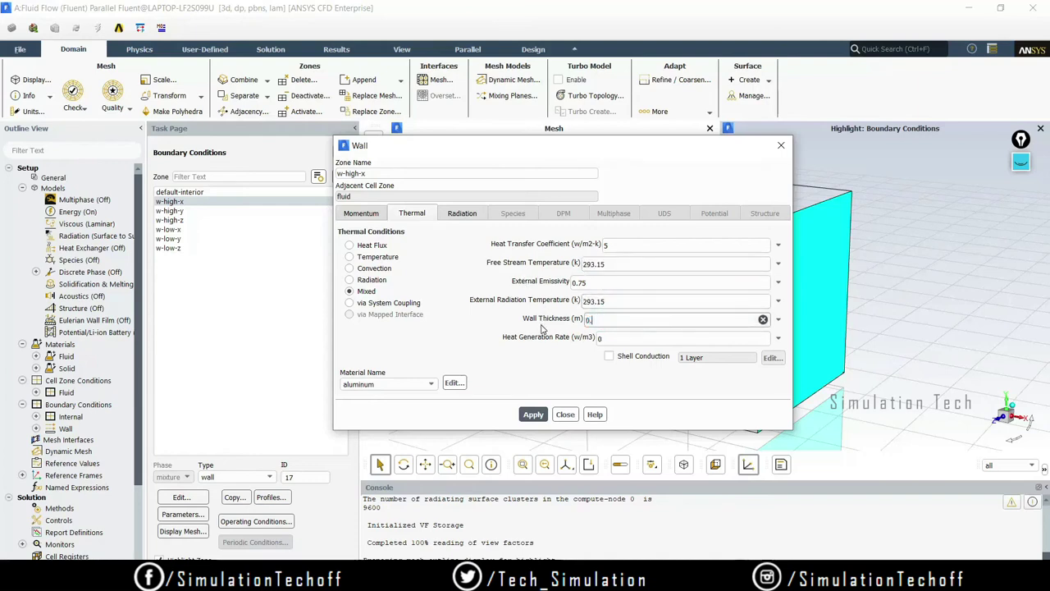
type("05")
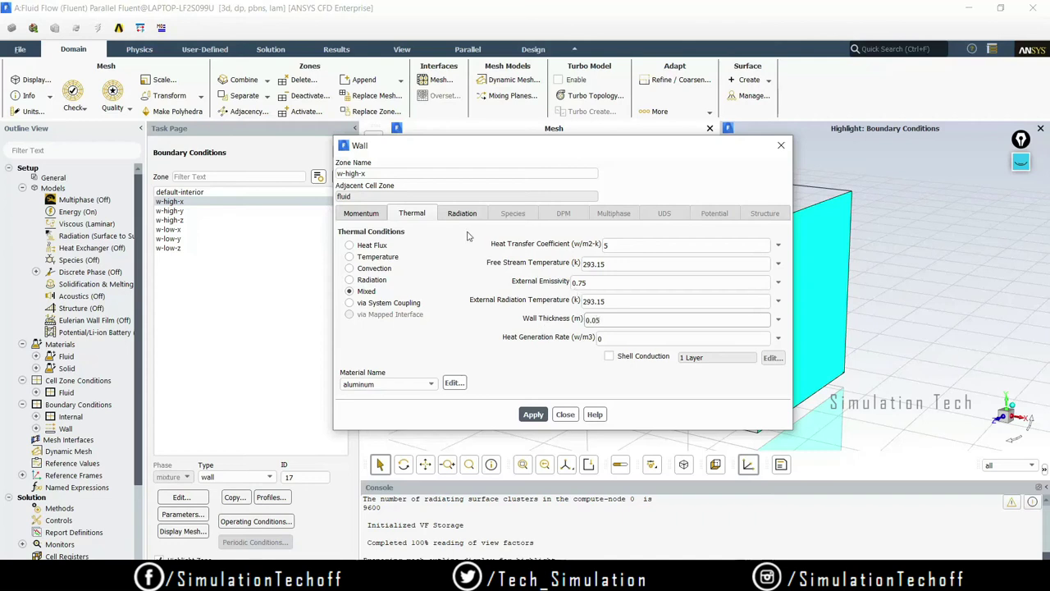
Set the w-high-x wall's internal emissivity to 0.75, apply the settings and close the wall dialog.
left_click(462, 215)
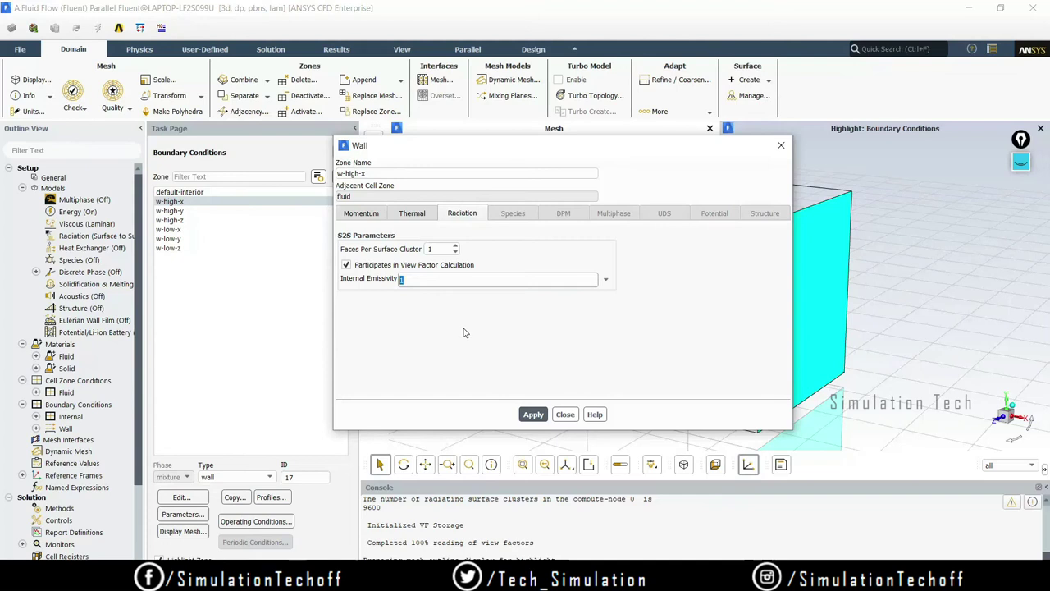
type("0.75")
left_click(532, 414)
left_click(413, 215)
left_click(533, 414)
left_click(555, 418)
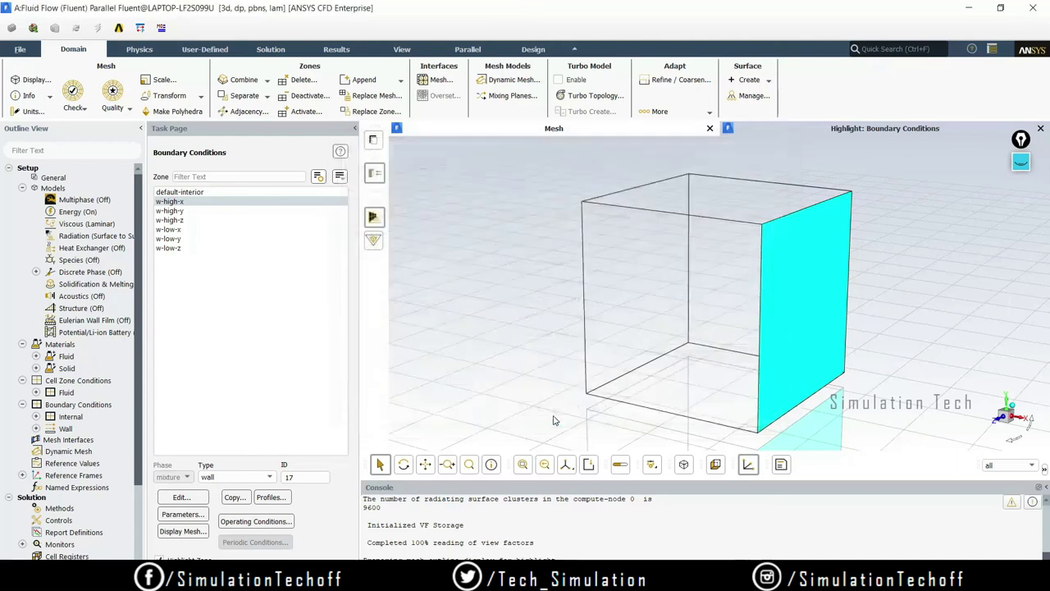
Copy the w-high-x boundary conditions to the w-high-z and w-low-z walls and close the copy dialog.
left_click(197, 222)
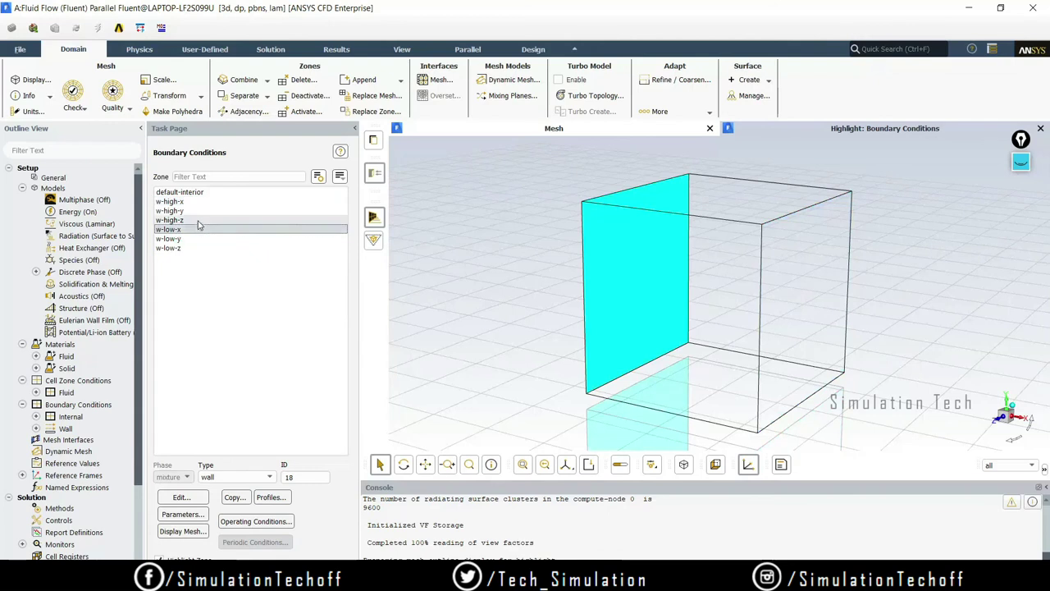
left_click(197, 248)
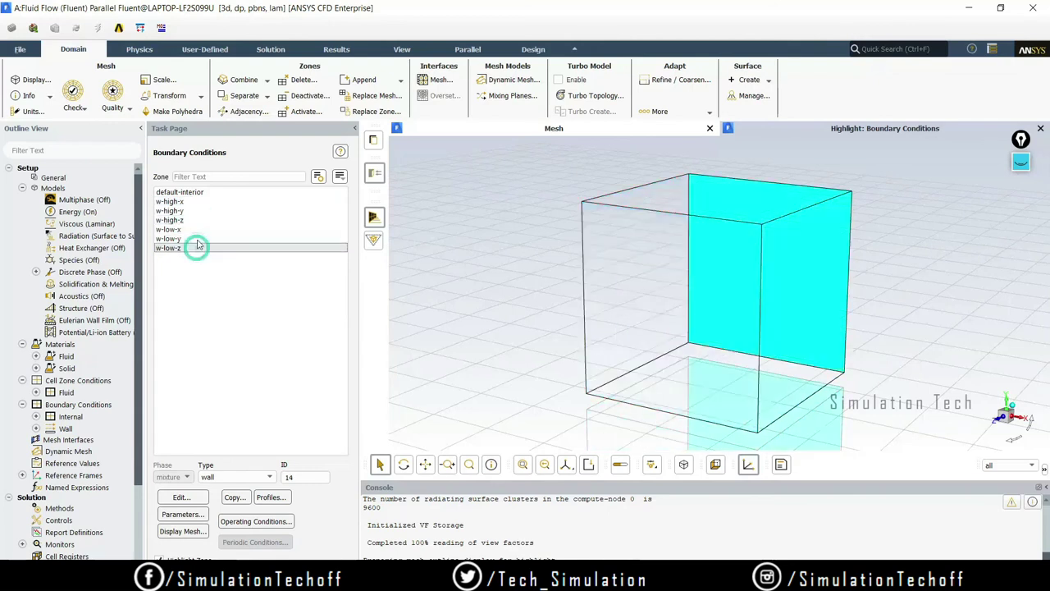
left_click(201, 201)
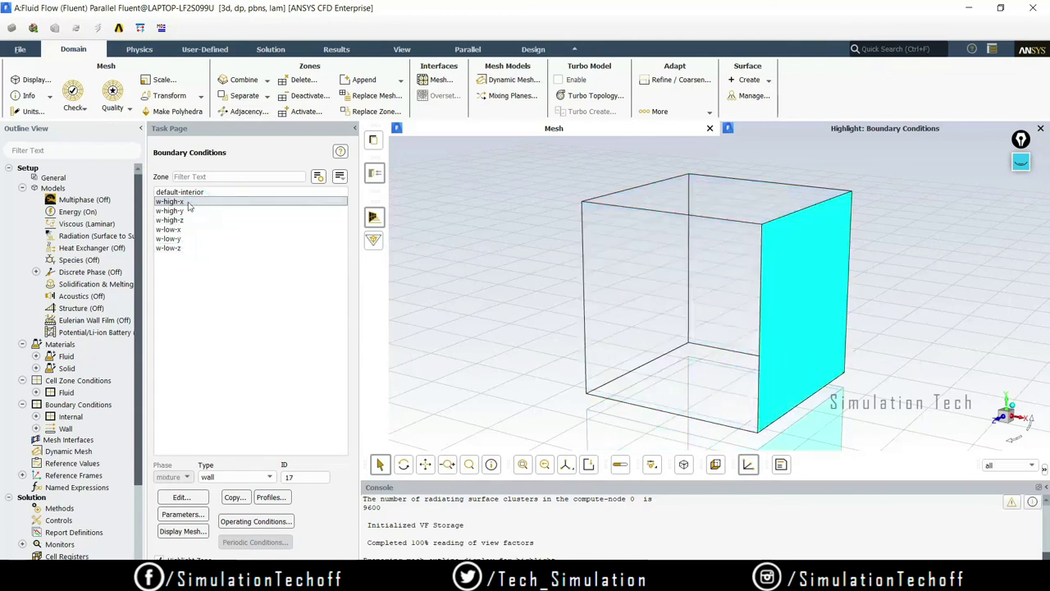
left_click(245, 497)
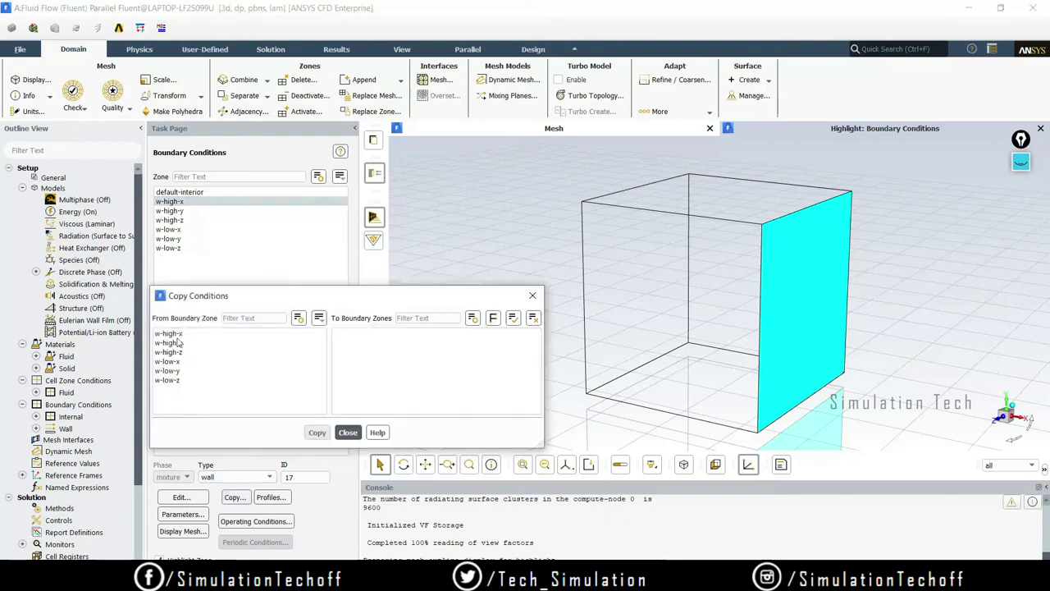
left_click(177, 333)
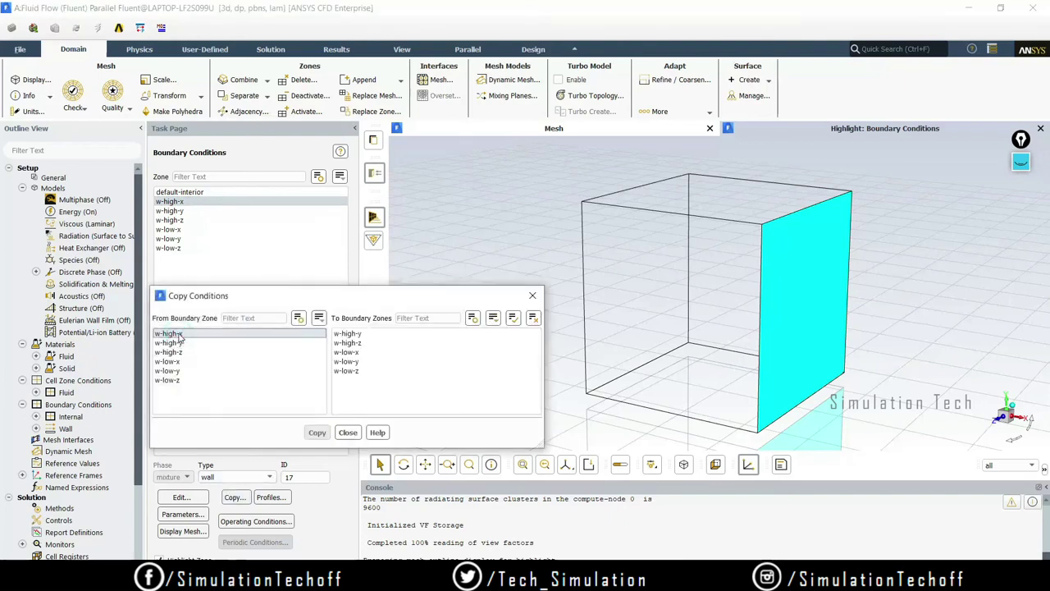
left_click(191, 352)
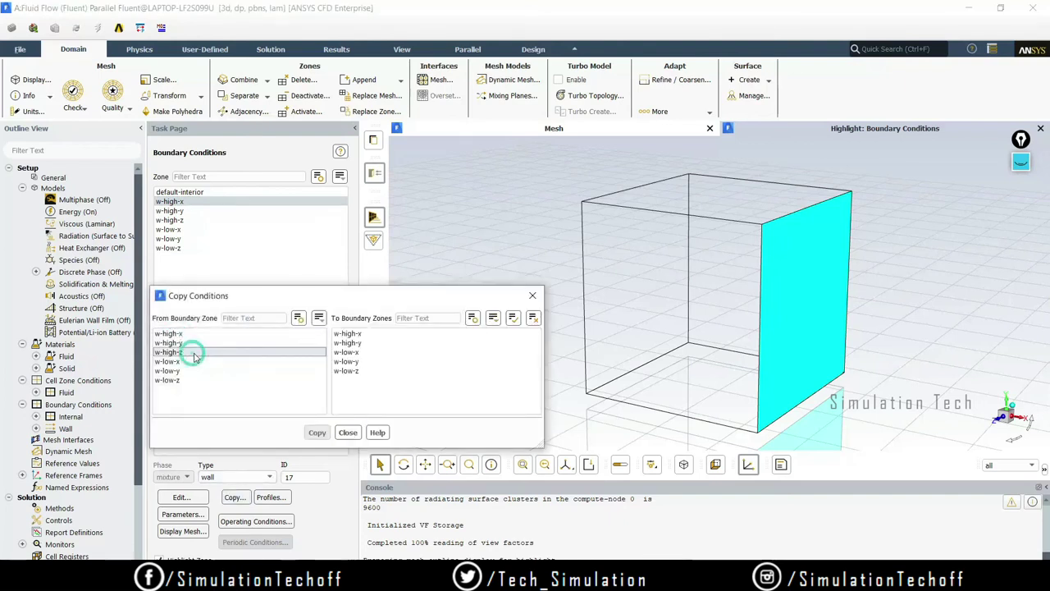
left_click(231, 342)
left_click(212, 336)
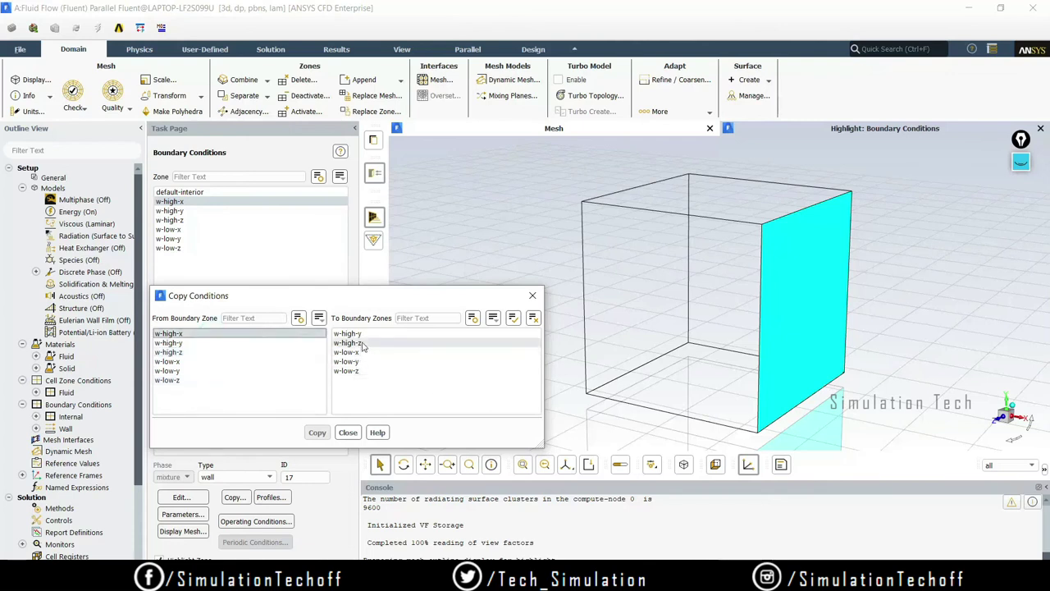
left_click(368, 345)
left_click(368, 374)
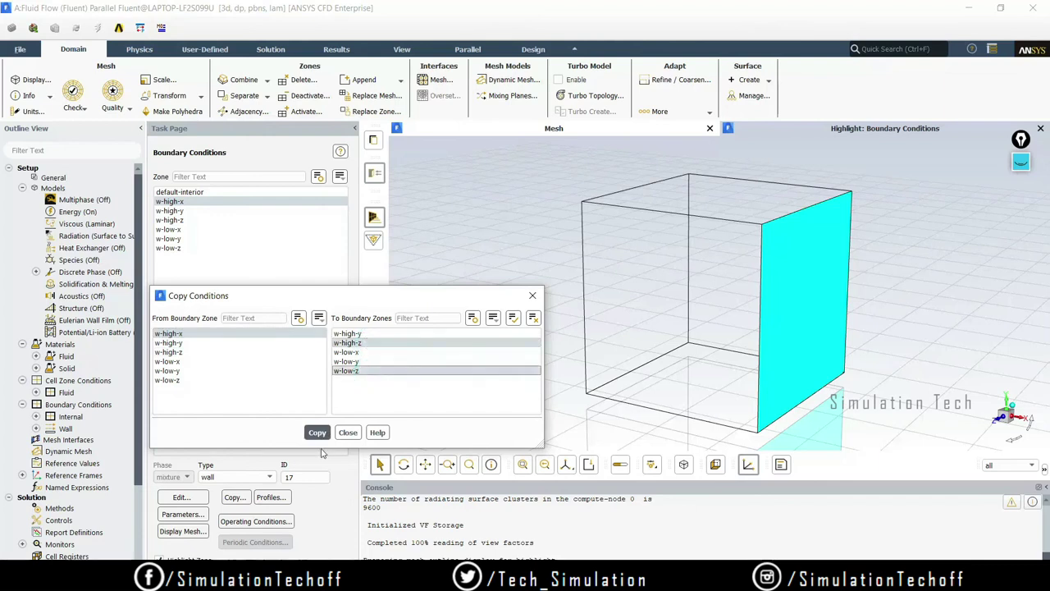
left_click(317, 433)
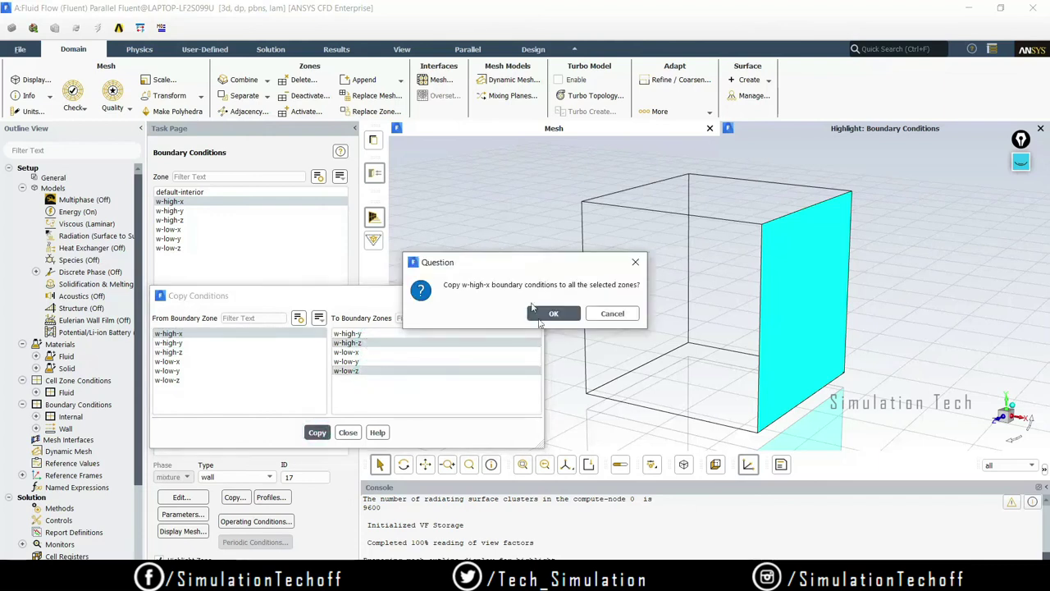
left_click(553, 315)
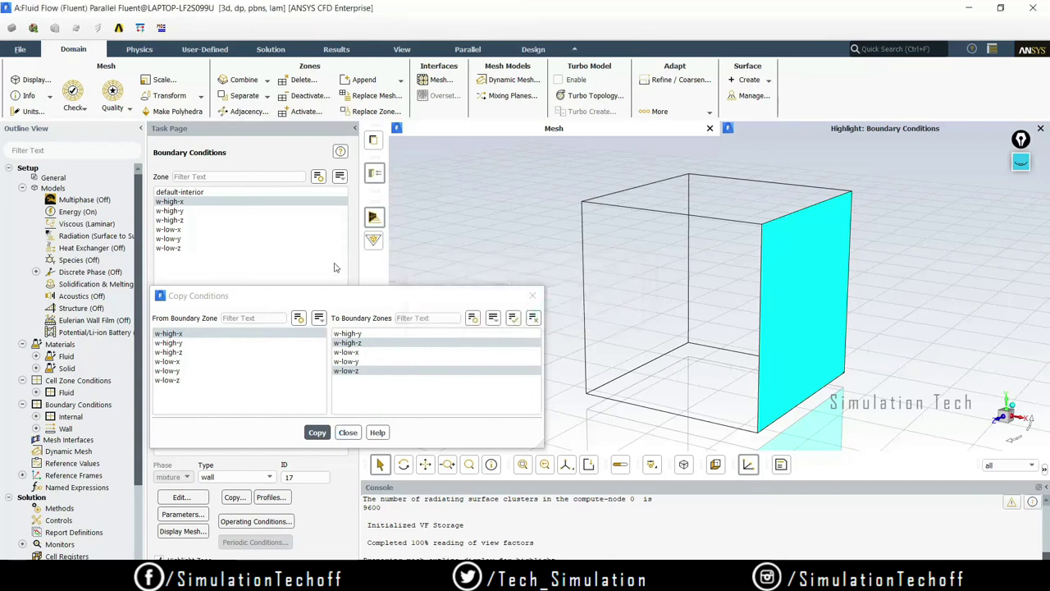
left_click(349, 432)
Inspect the thermal settings of the w-high-z wall to check the copied conditions, and close its dialog.
left_click(188, 231)
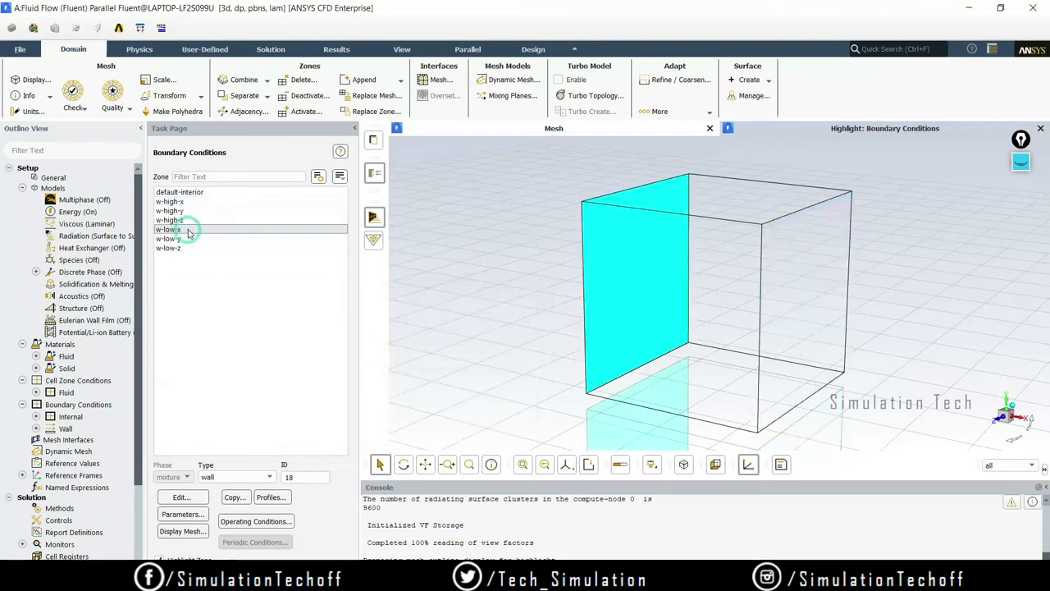
left_click(198, 217)
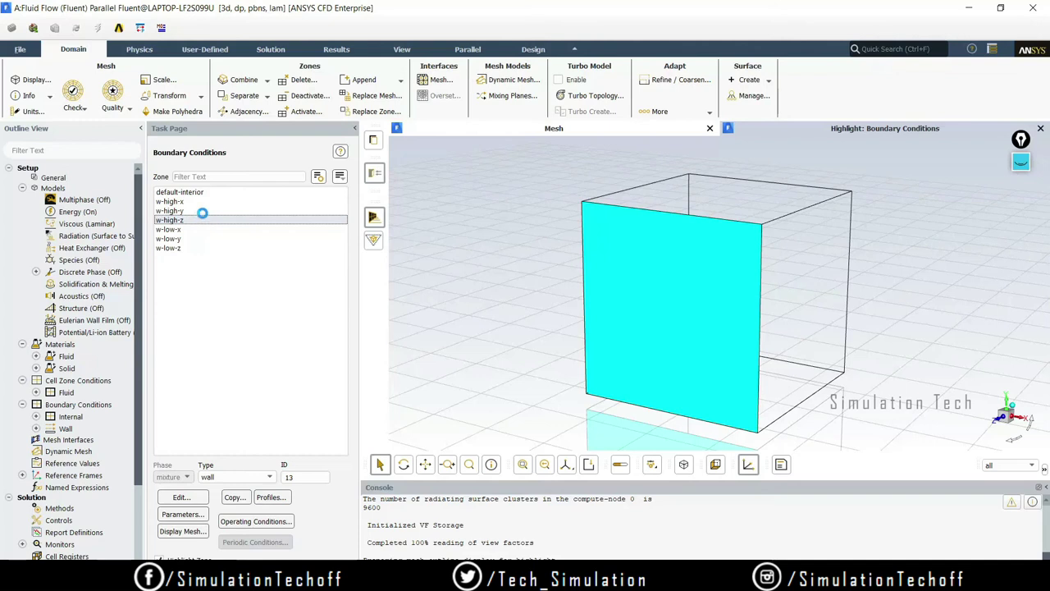
double_click(202, 218)
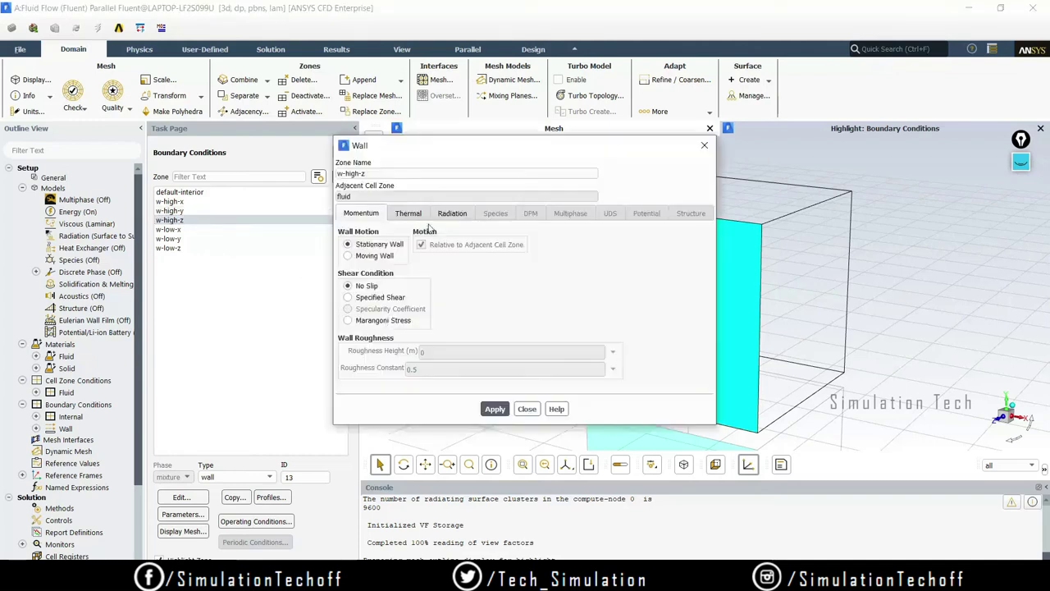
left_click(409, 213)
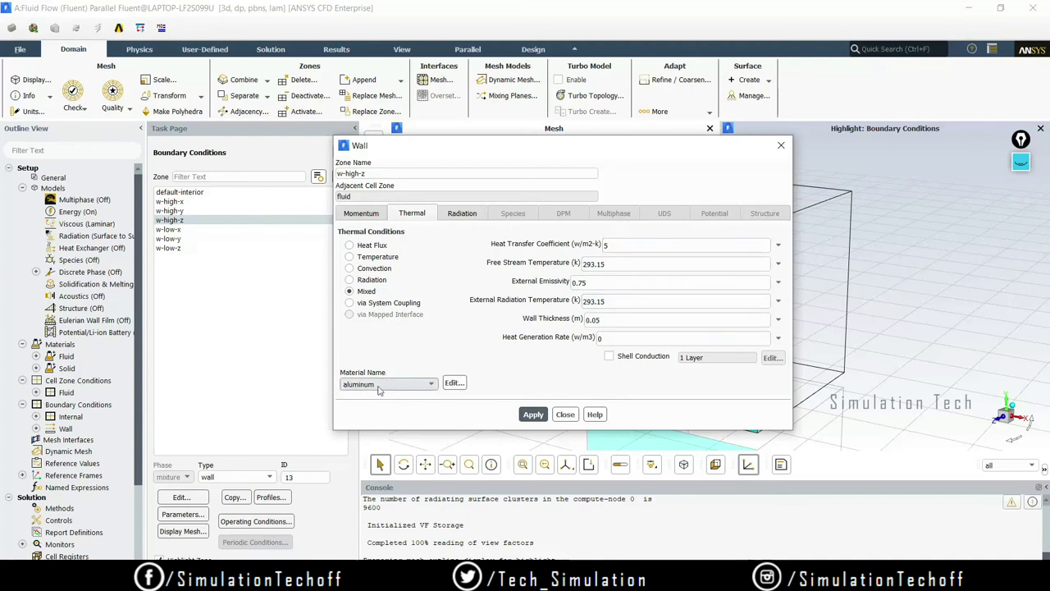
left_click(565, 414)
Review the w-low-z wall's thermal settings, set its internal emissivity to 0.75, apply, and close the wall dialog.
left_click(191, 250)
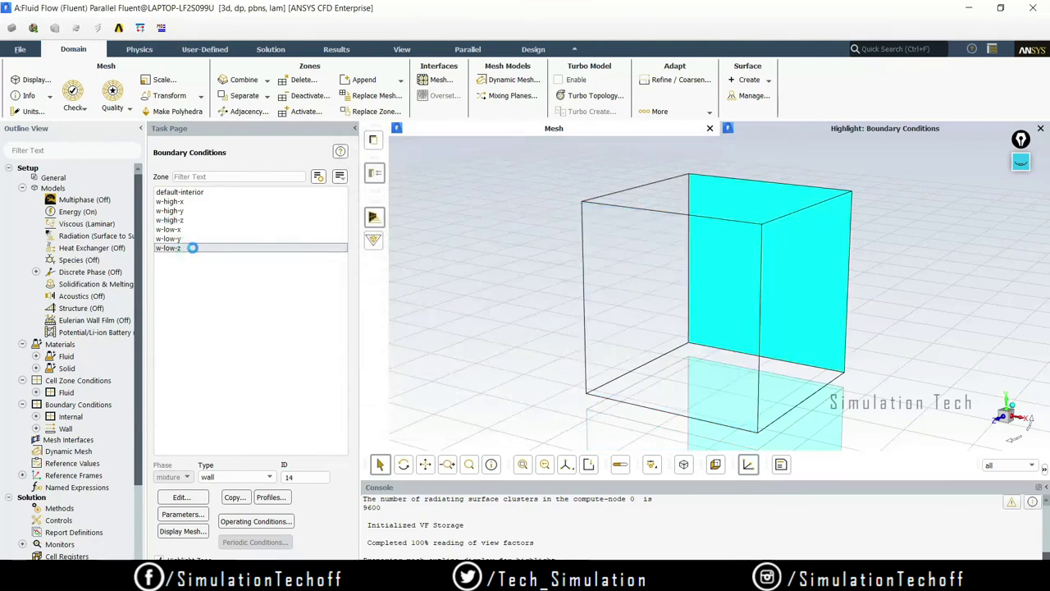
double_click(191, 247)
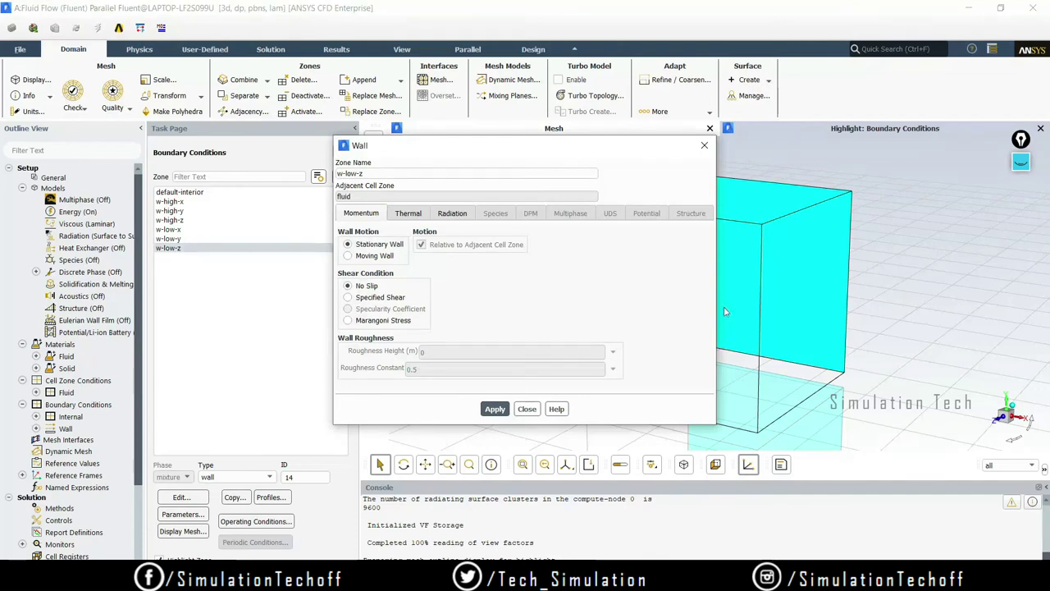
left_click(424, 212)
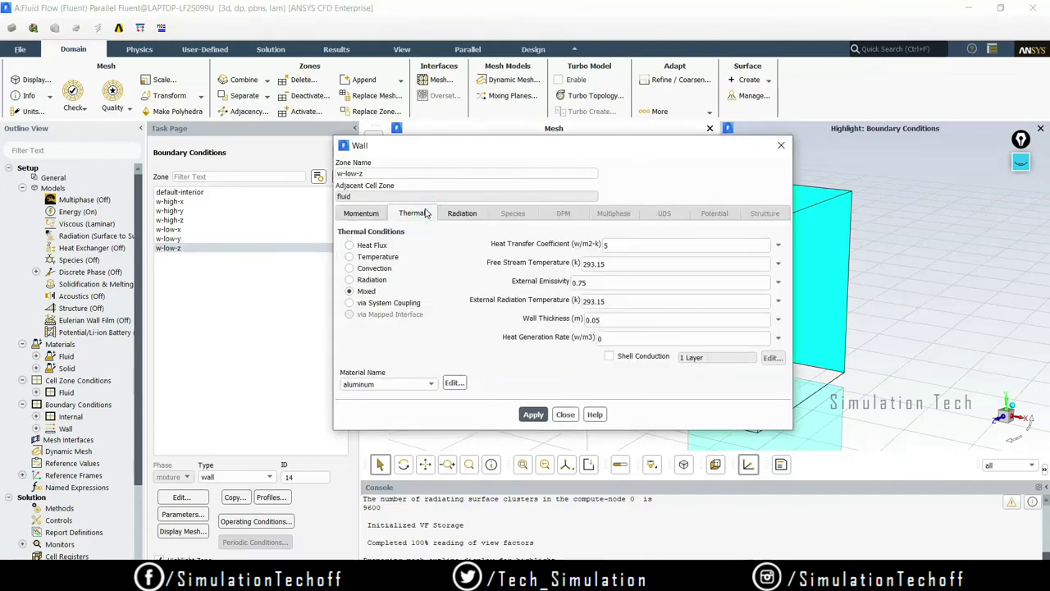
left_click(456, 213)
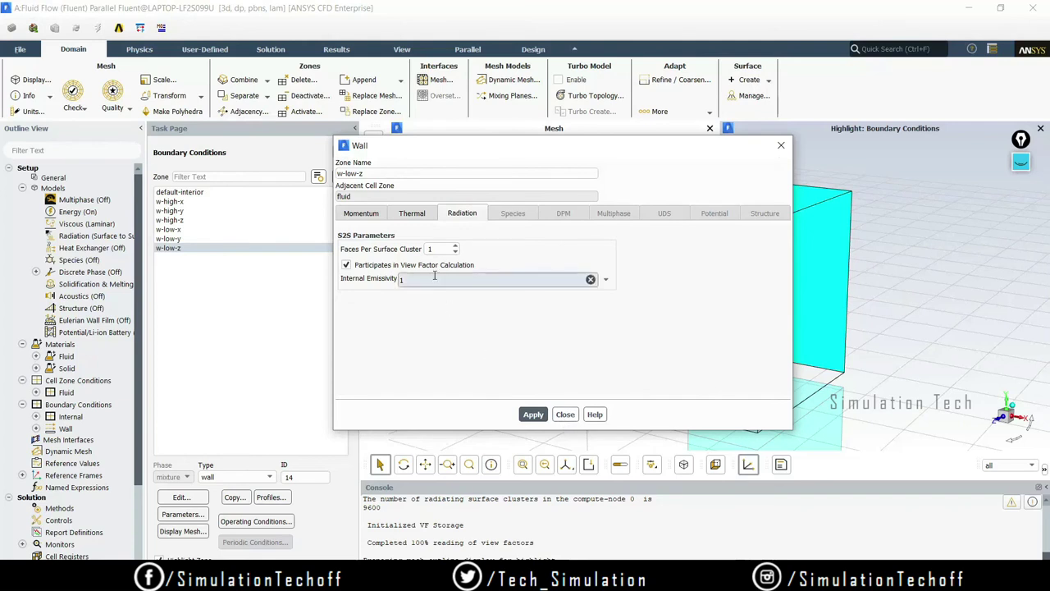
left_click(412, 213)
left_click(459, 212)
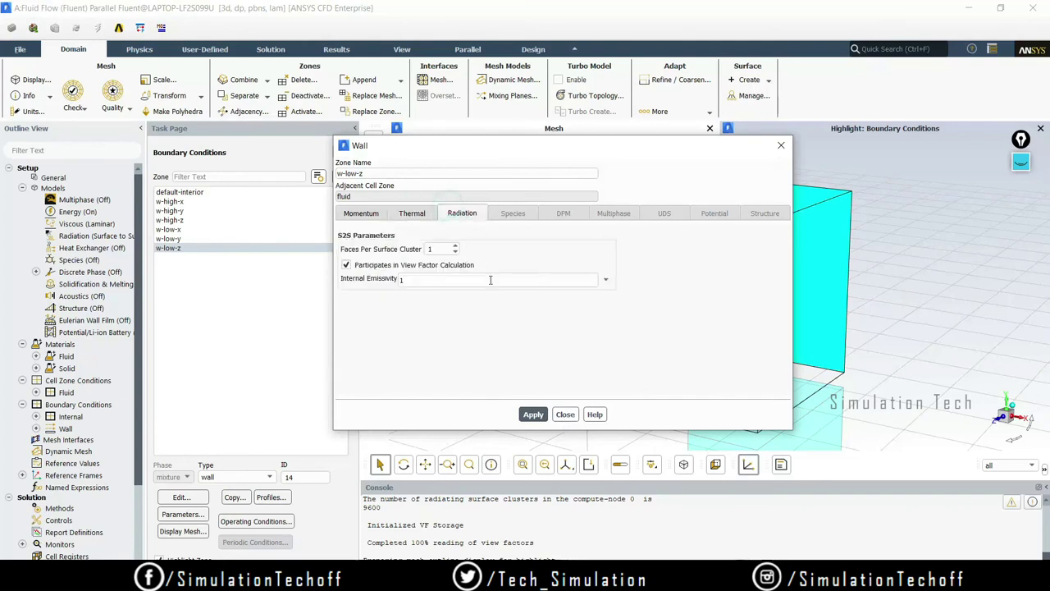
double_click(463, 281)
type("0.75")
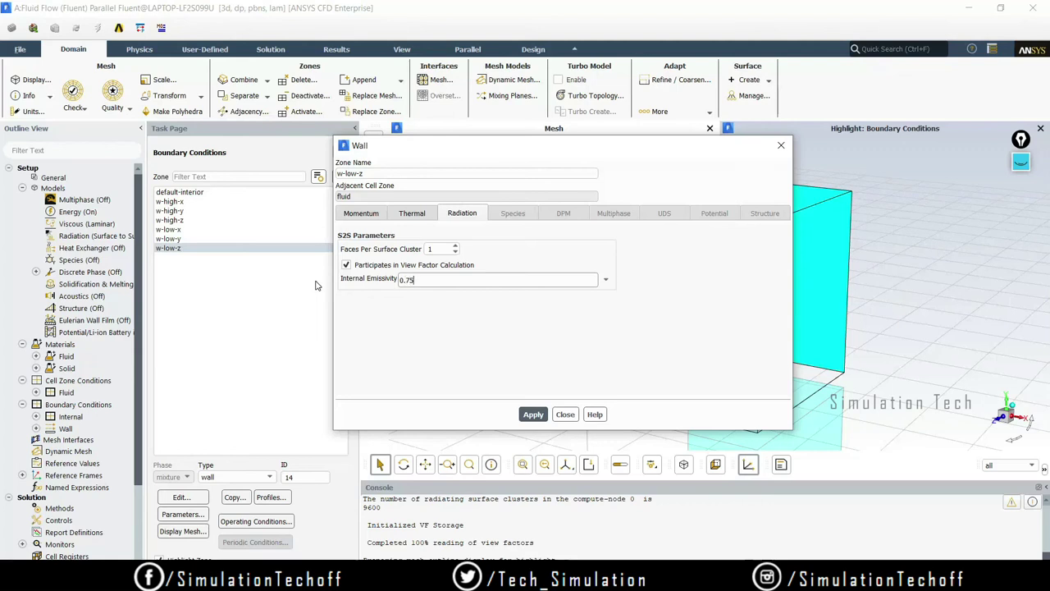
left_click(535, 415)
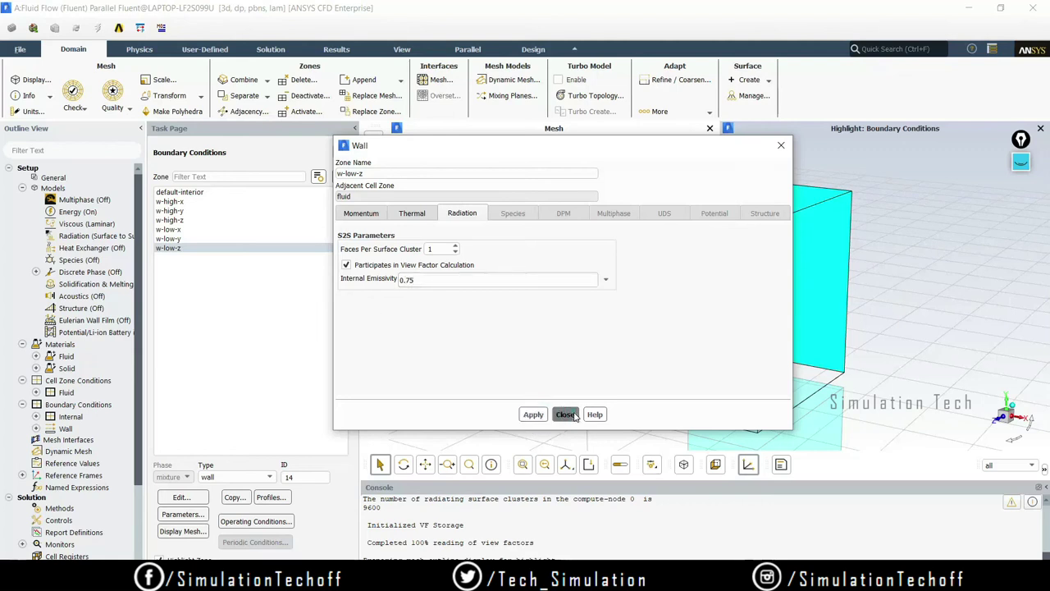
left_click(564, 414)
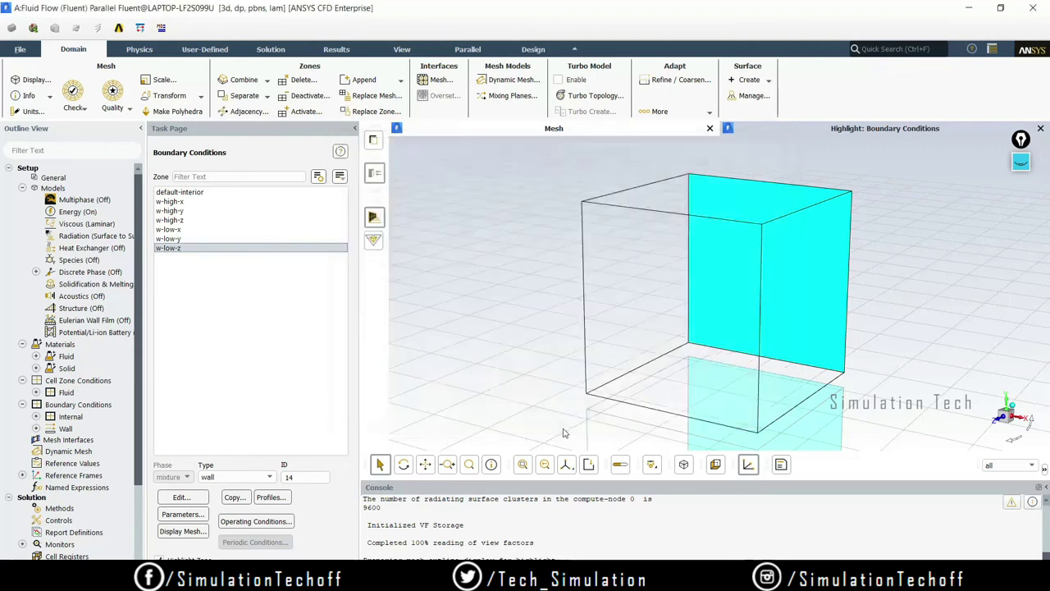
Replace the w-high-z wall's internal emissivity, apply the change and close the wall dialog.
left_click(197, 221)
double_click(197, 222)
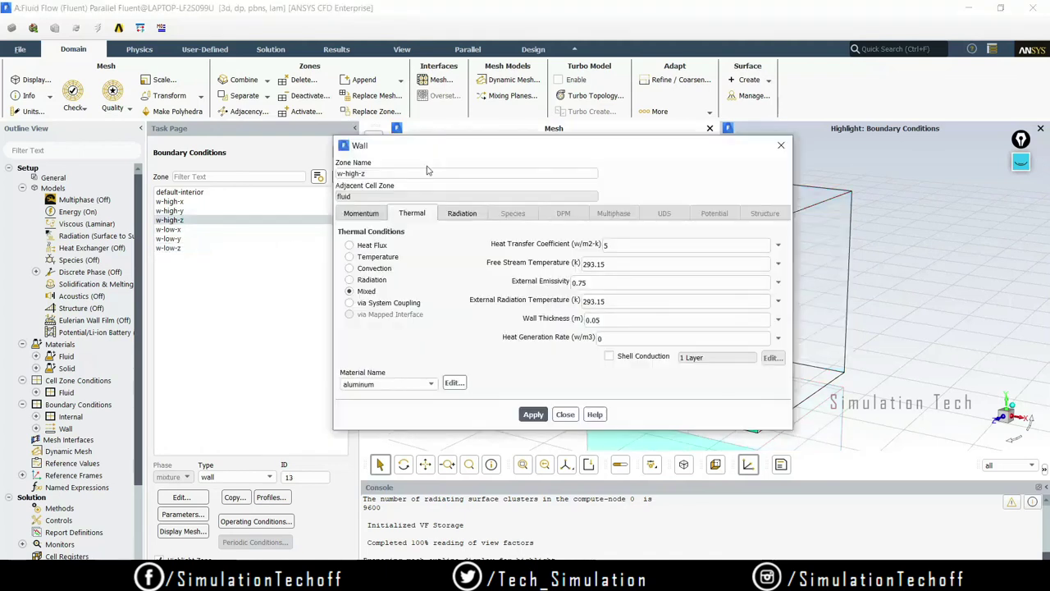
left_click(461, 215)
double_click(402, 279)
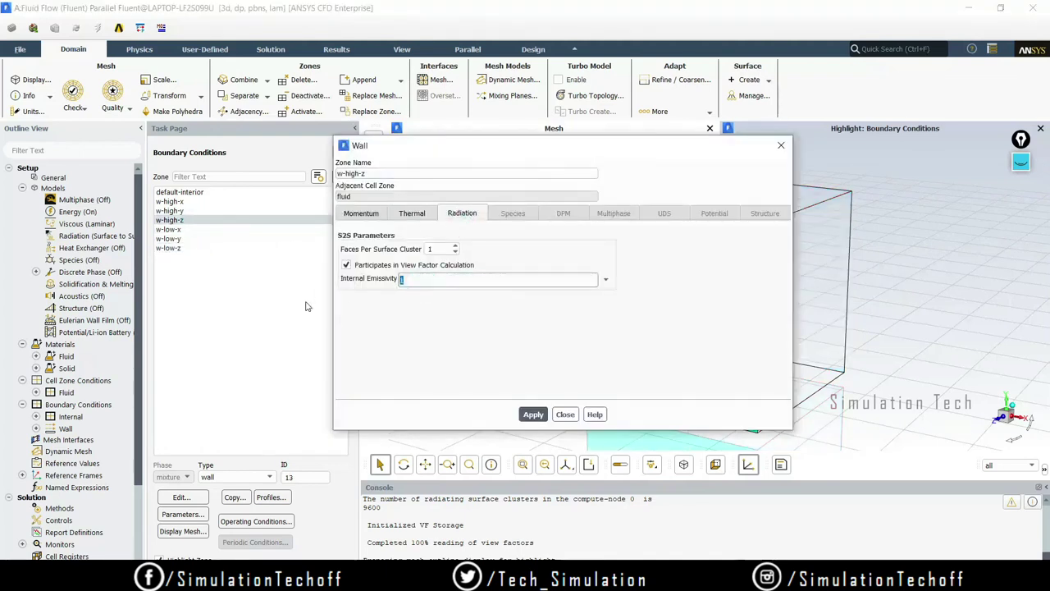
left_click(534, 414)
left_click(535, 415)
left_click(566, 415)
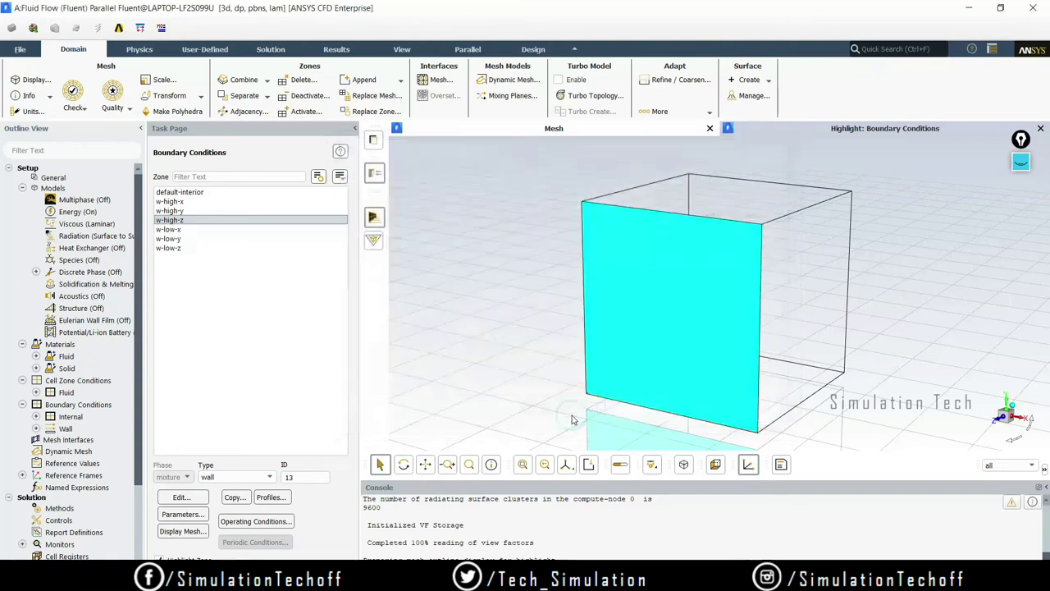
Inspect the w-high-x wall's thermal and radiation settings, and close its dialog.
left_click(210, 202)
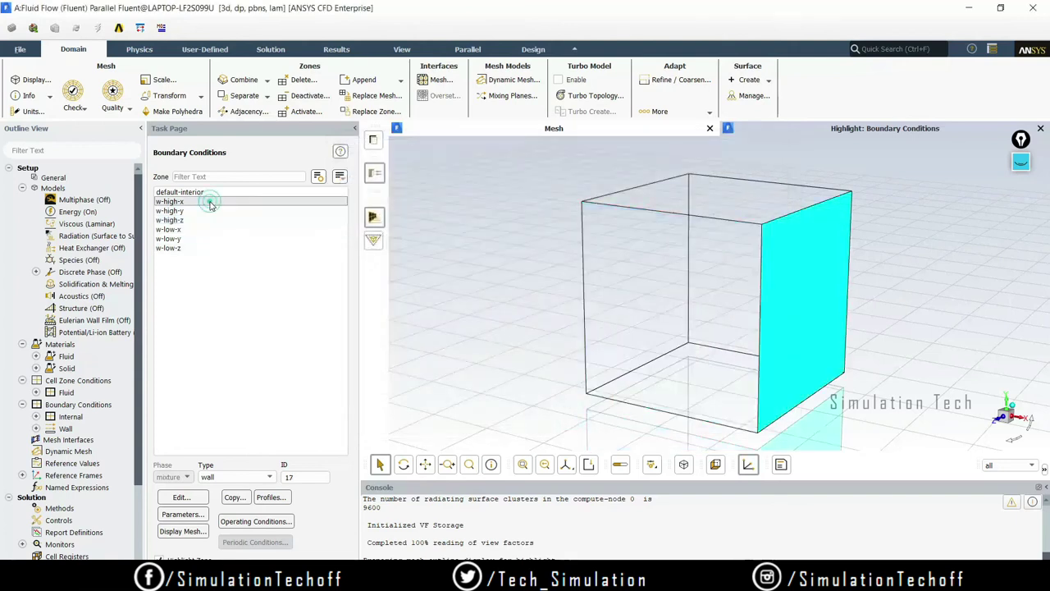
double_click(210, 201)
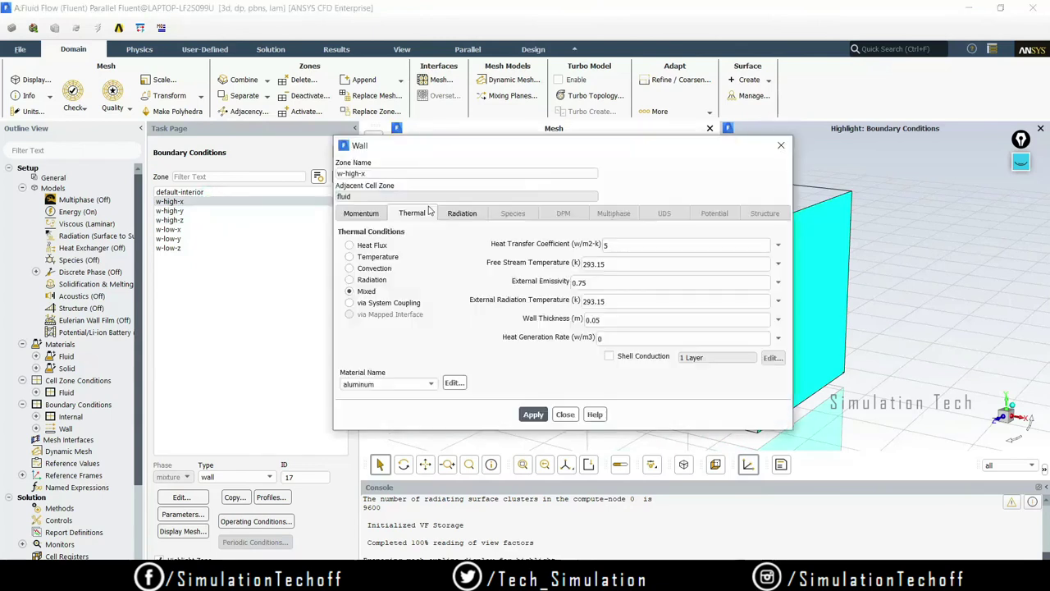
left_click(449, 214)
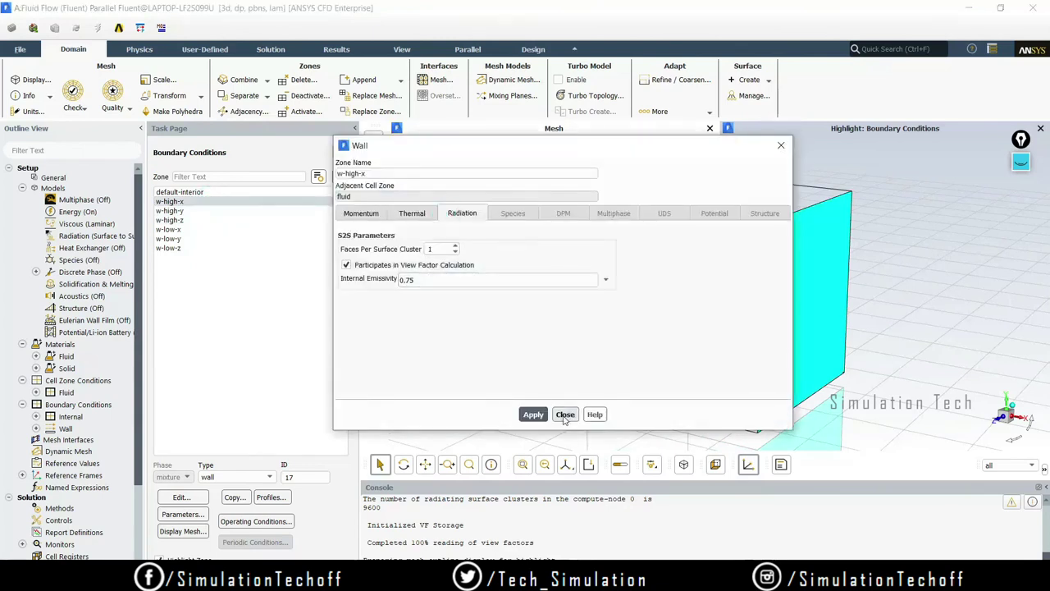
left_click(415, 215)
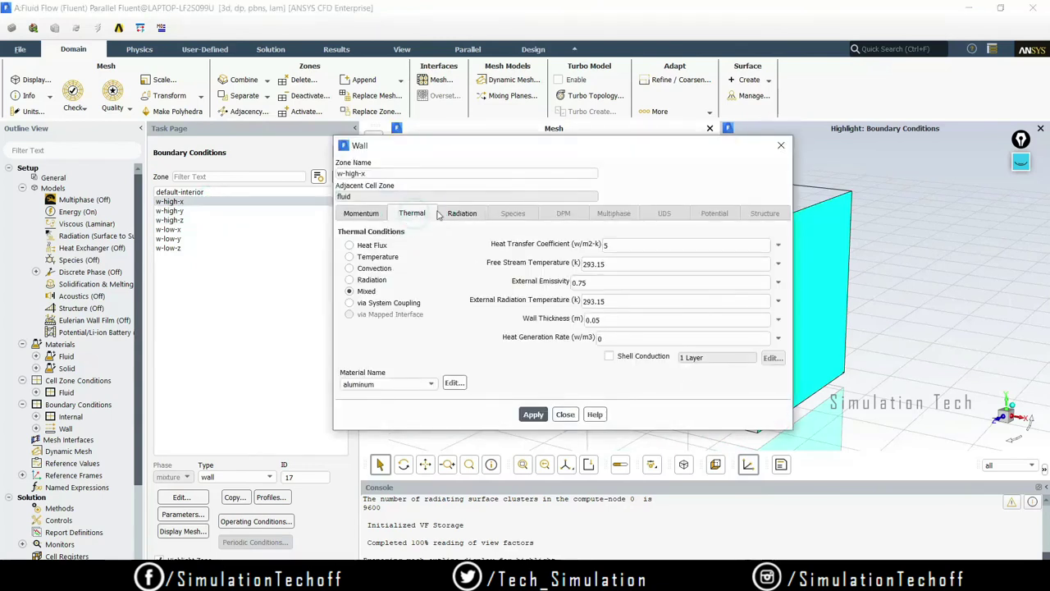
left_click(565, 415)
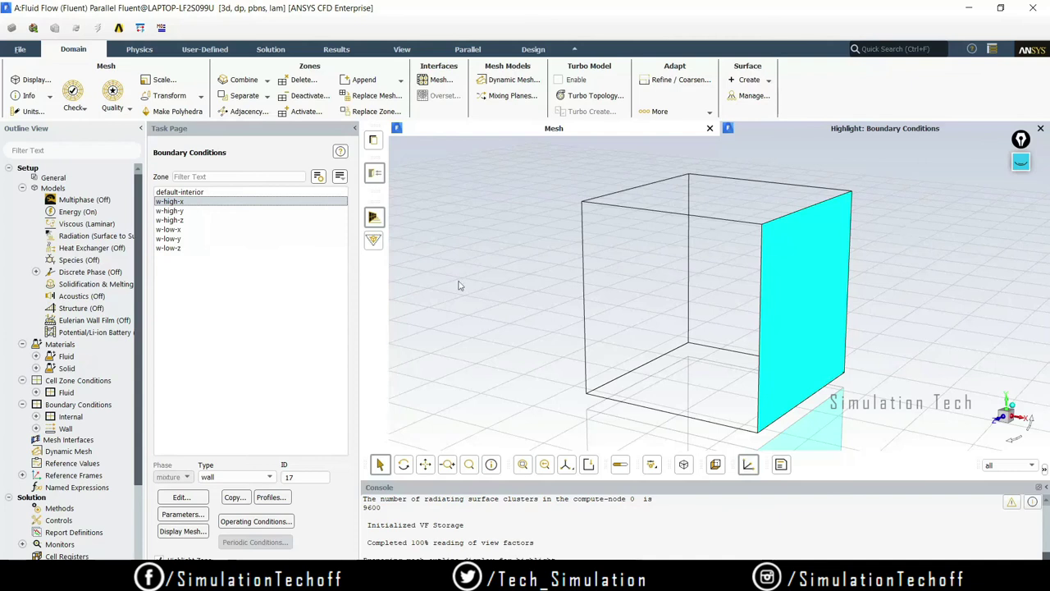
Give the w-high-y wall Mixed thermal conditions with a heat transfer coefficient of 3 W/m2-K and a free stream temperature of 293.15 K.
left_click(193, 240)
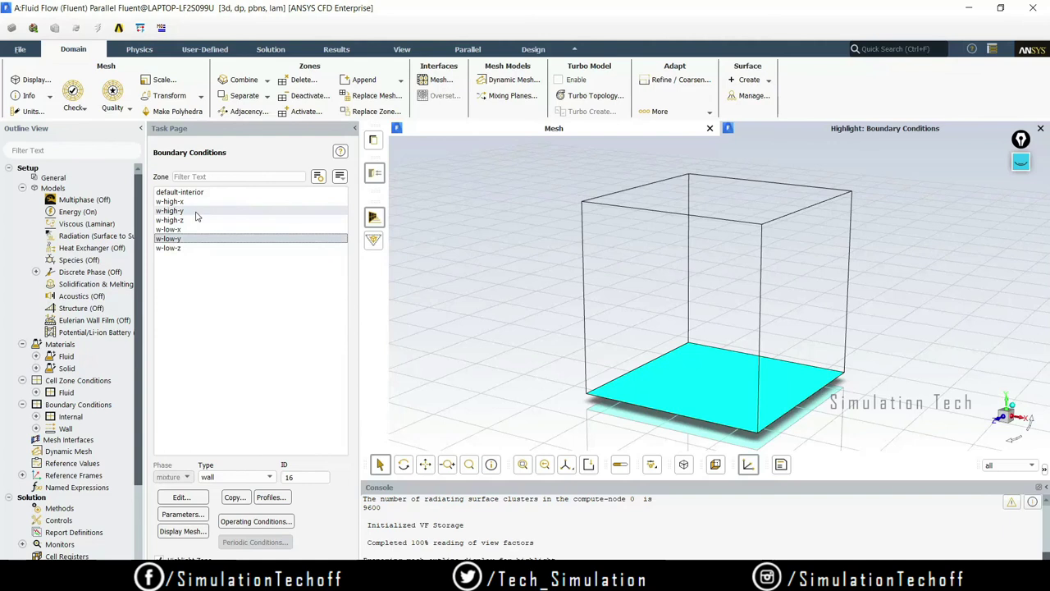
left_click(201, 212)
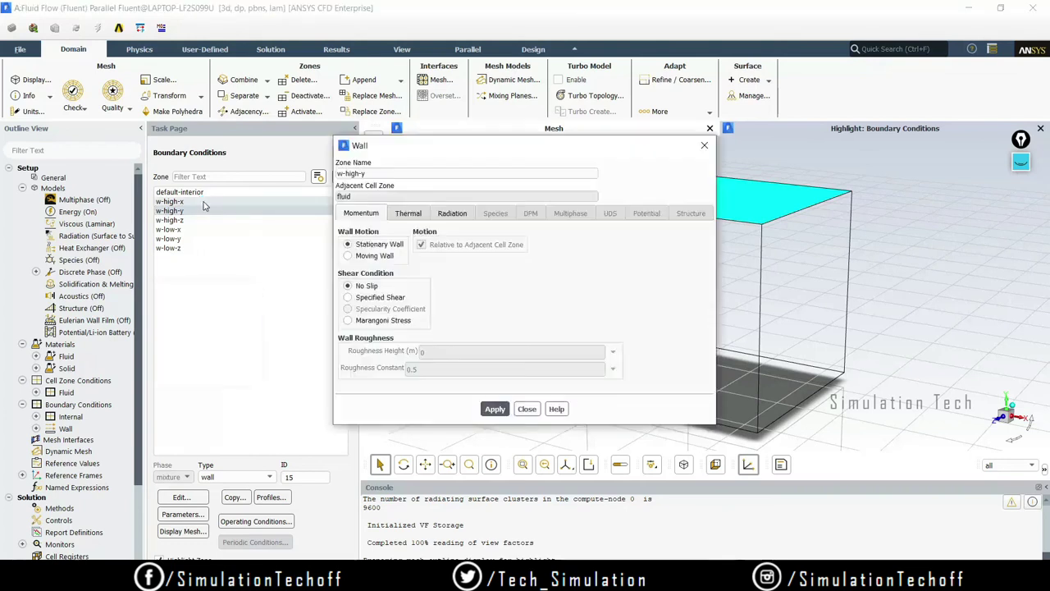
left_click(410, 215)
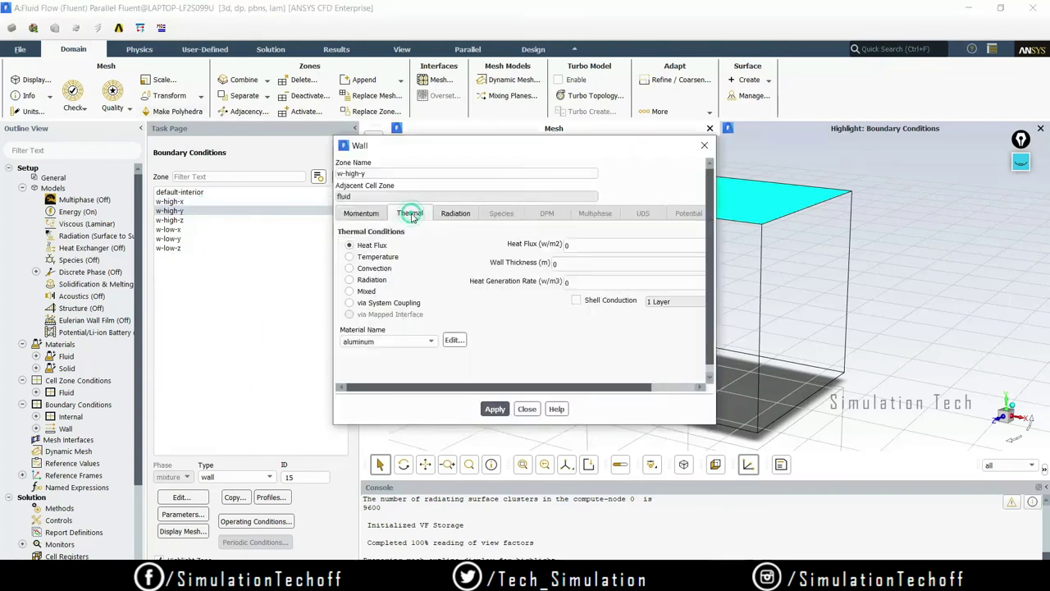
left_click(362, 297)
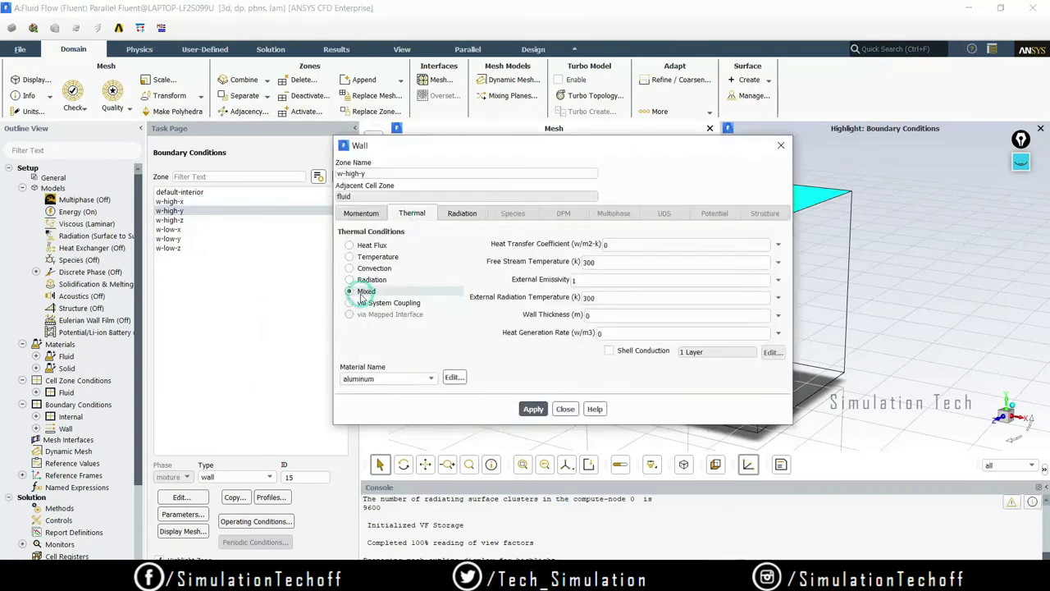
left_click(635, 242)
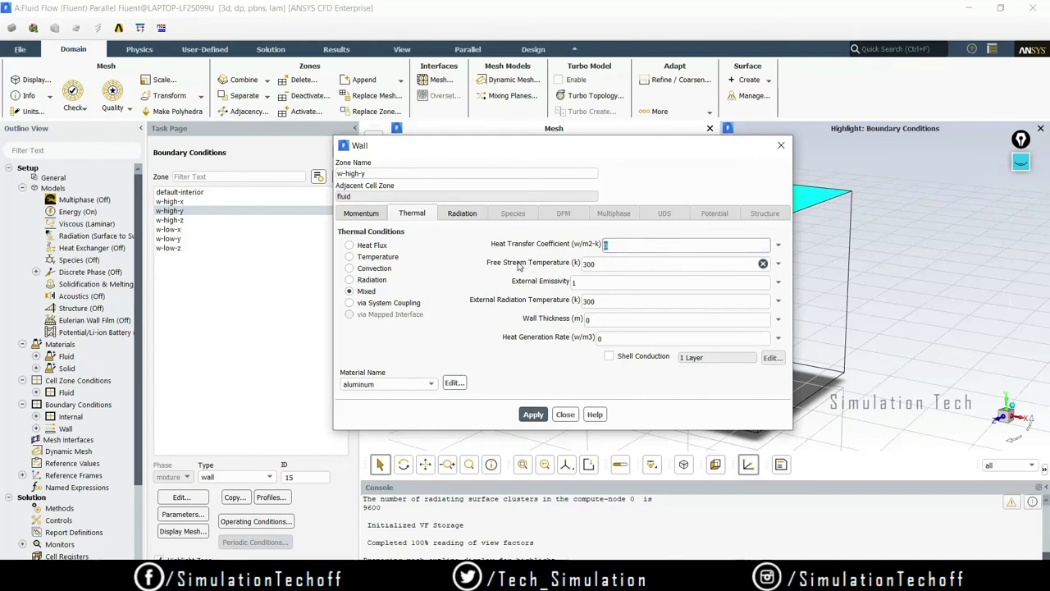
key("Tab")
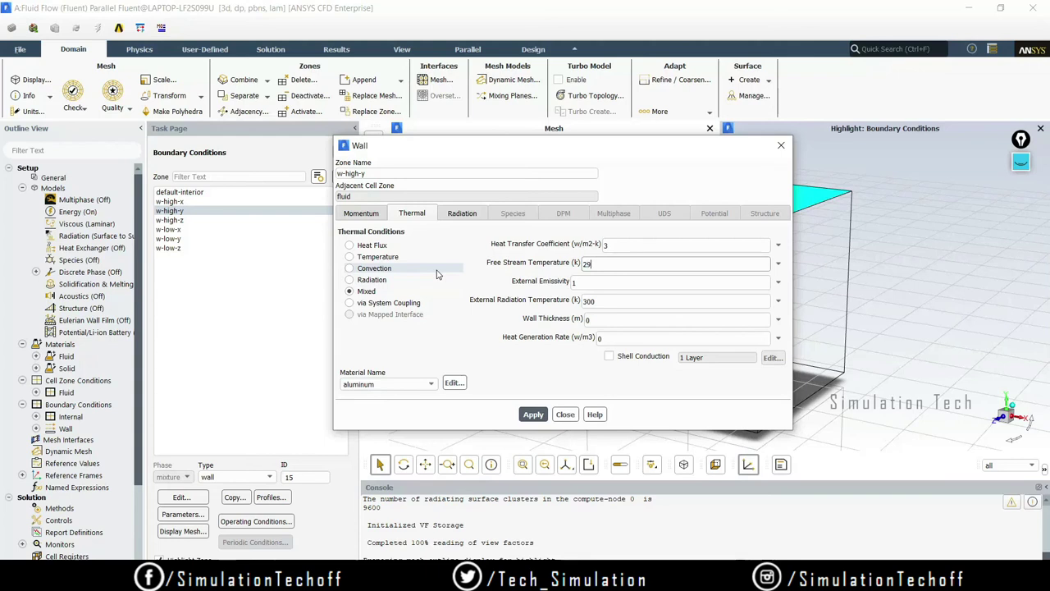
Copy the free stream temperature into w-high-y's external radiation temperature, and set external emissivity to 0.75 and wall thickness to 0.05 m.
double_click(639, 265)
key("ctrl+c")
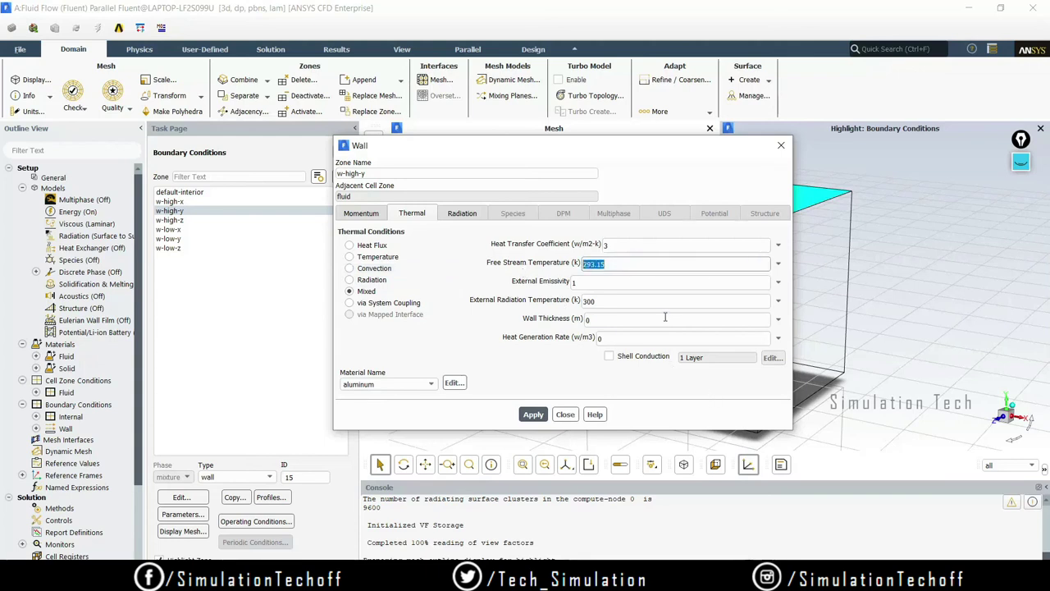
key("Tab")
key("Tab")
key("ctrl+v")
key("shift+Tab")
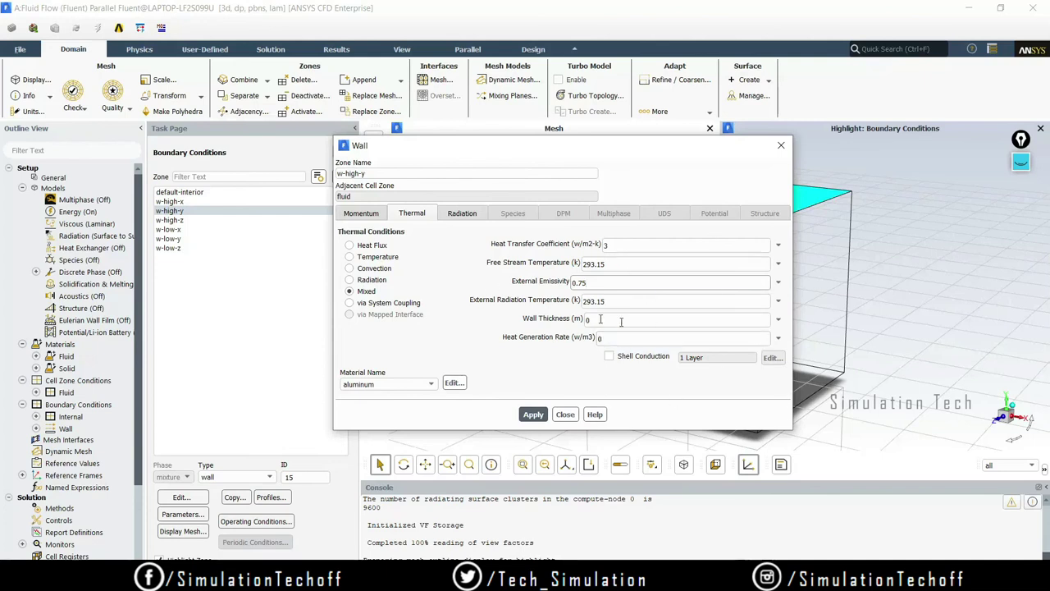
left_click(607, 319)
left_click(592, 318)
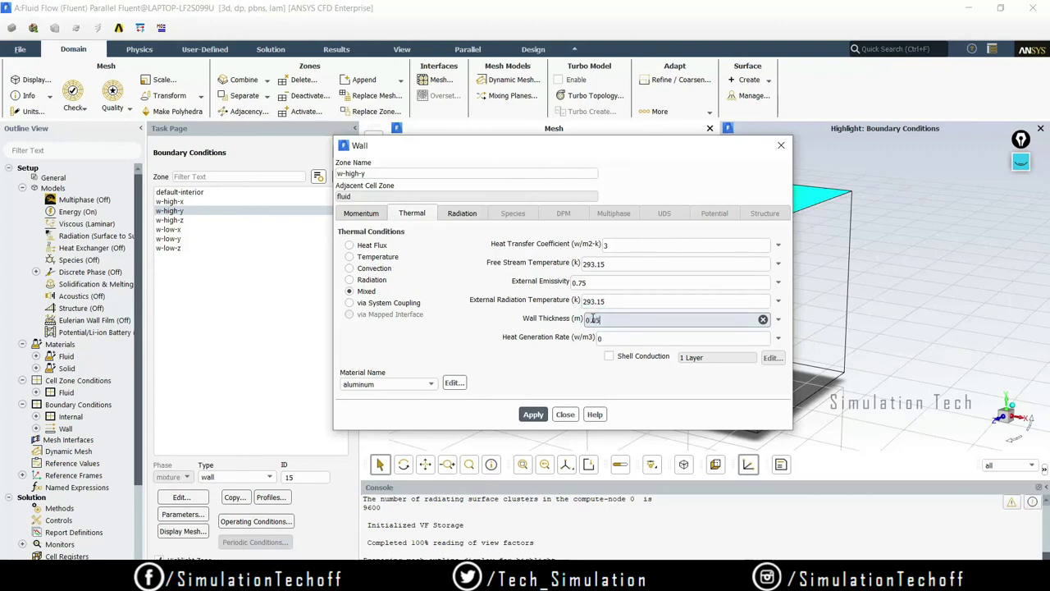
Set the w-high-y wall's internal emissivity to 0.95, apply the settings and close the wall dialog.
left_click(462, 212)
left_click(444, 280)
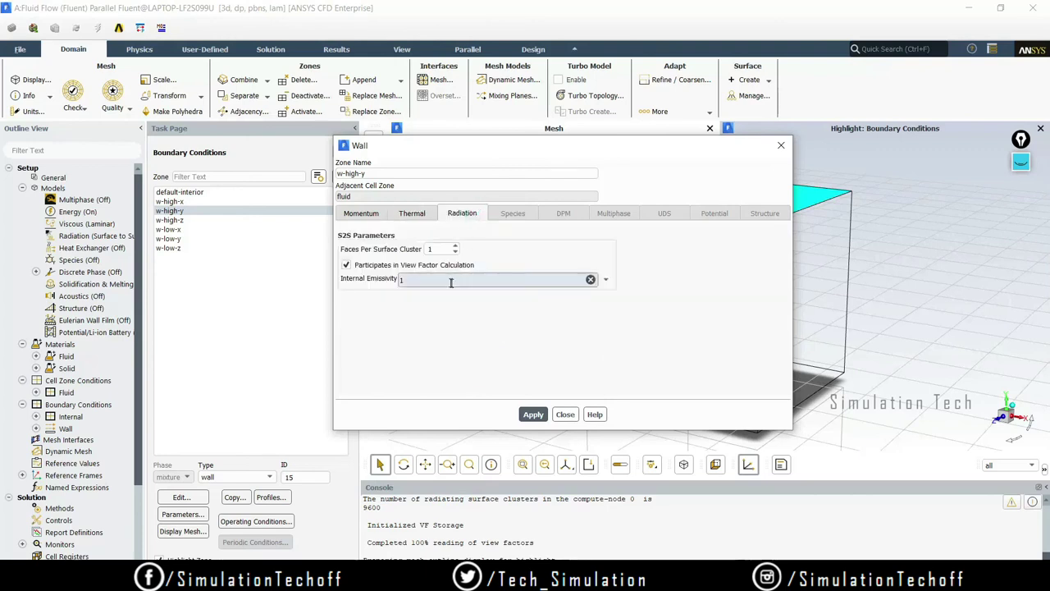
type("0.75")
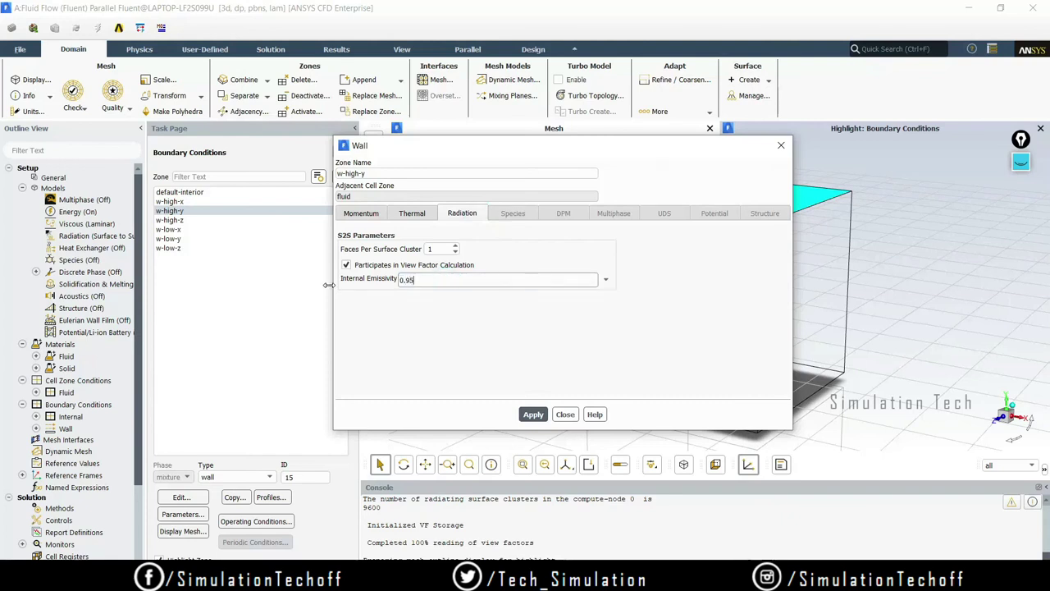
left_click(534, 414)
left_click(565, 415)
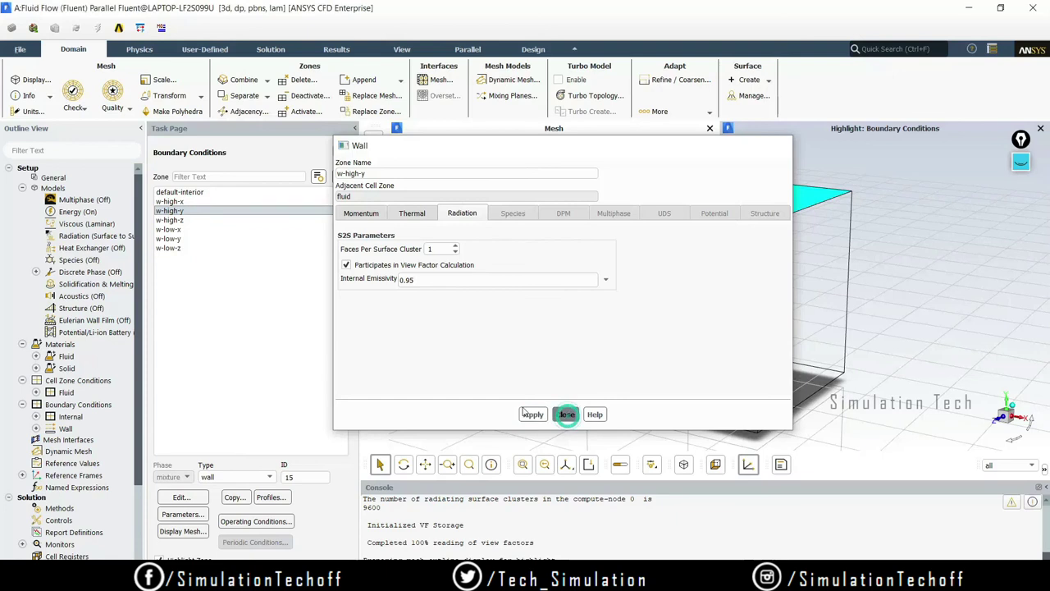
Replace the w-high-x wall's internal emissivity, apply it, review the thermal settings and close the dialog.
left_click(205, 202)
double_click(206, 203)
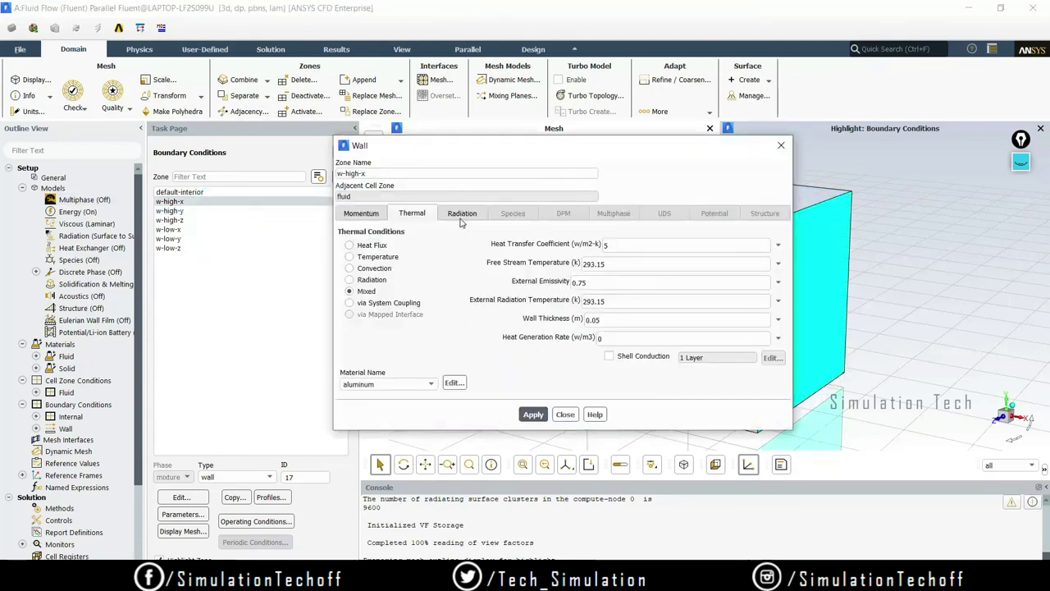
left_click(461, 213)
double_click(435, 279)
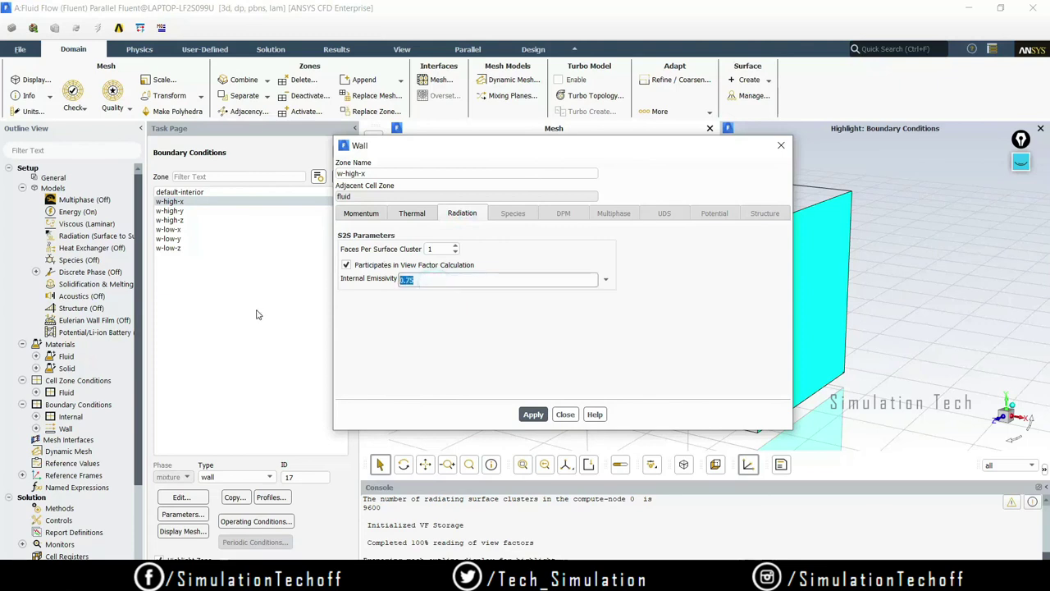
left_click(534, 414)
left_click(414, 214)
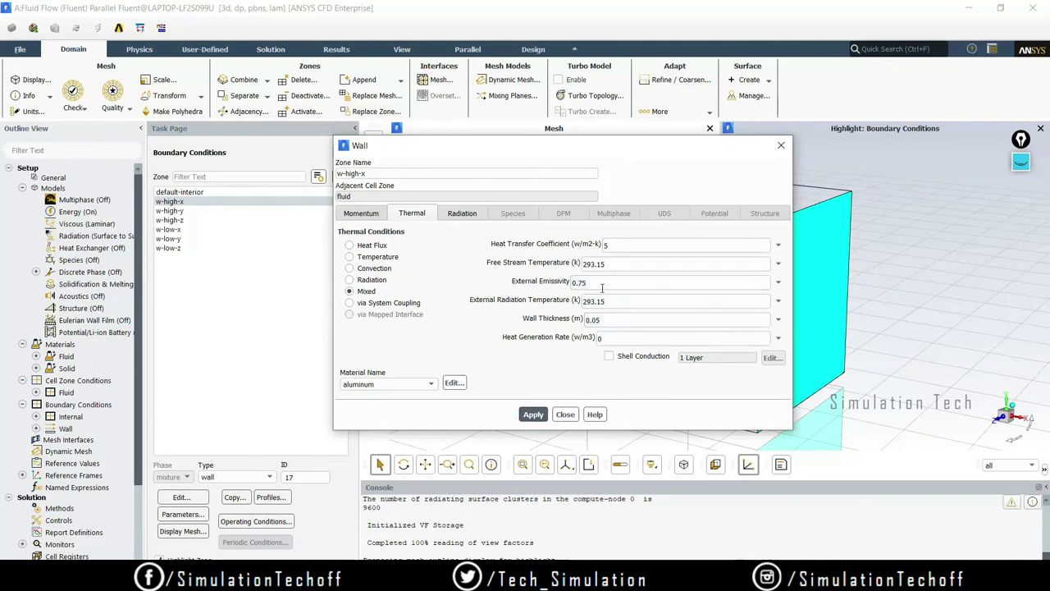
left_click(564, 414)
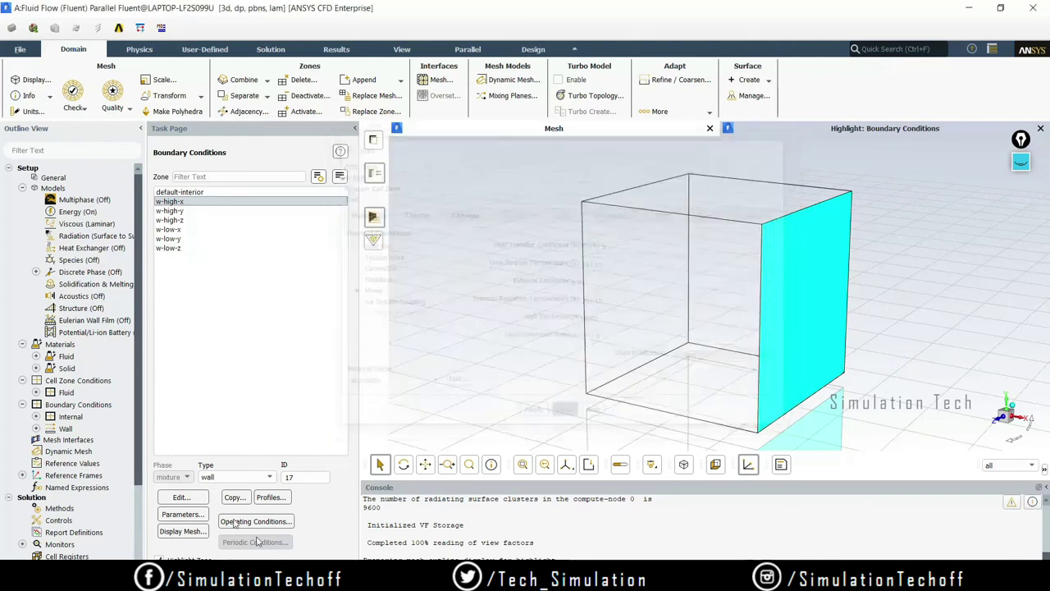
left_click(236, 498)
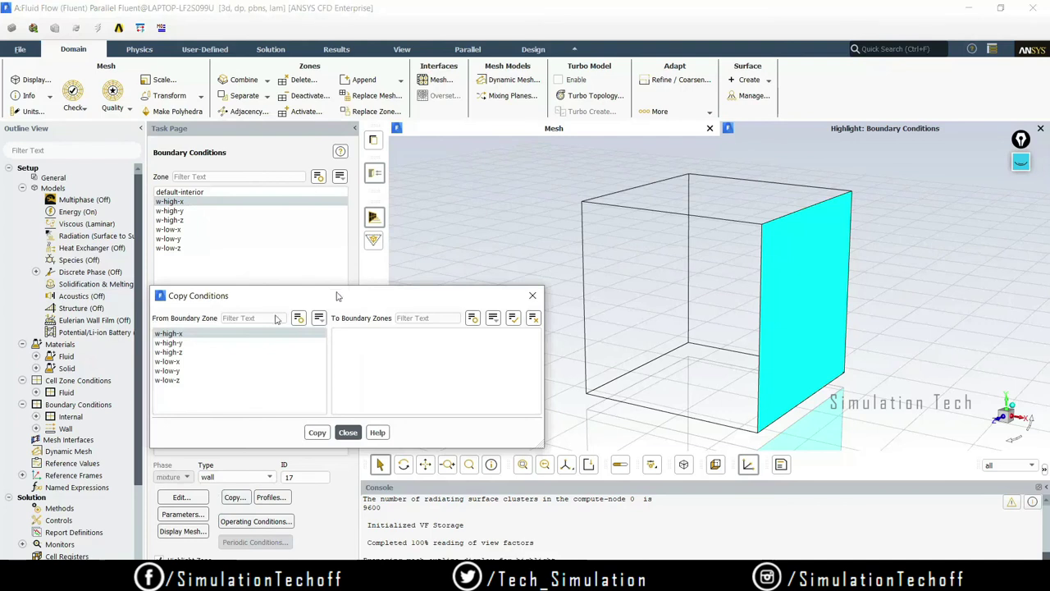
left_click(201, 335)
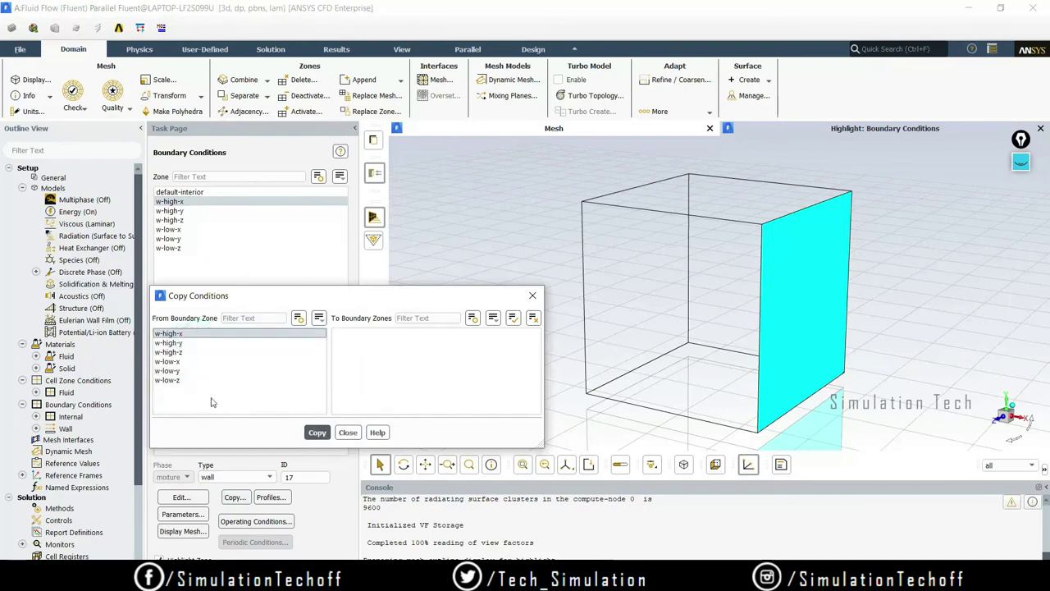
left_click(532, 295)
Set the w-low-z wall's internal emissivity to 0.95, apply it and close the wall dialog.
double_click(196, 248)
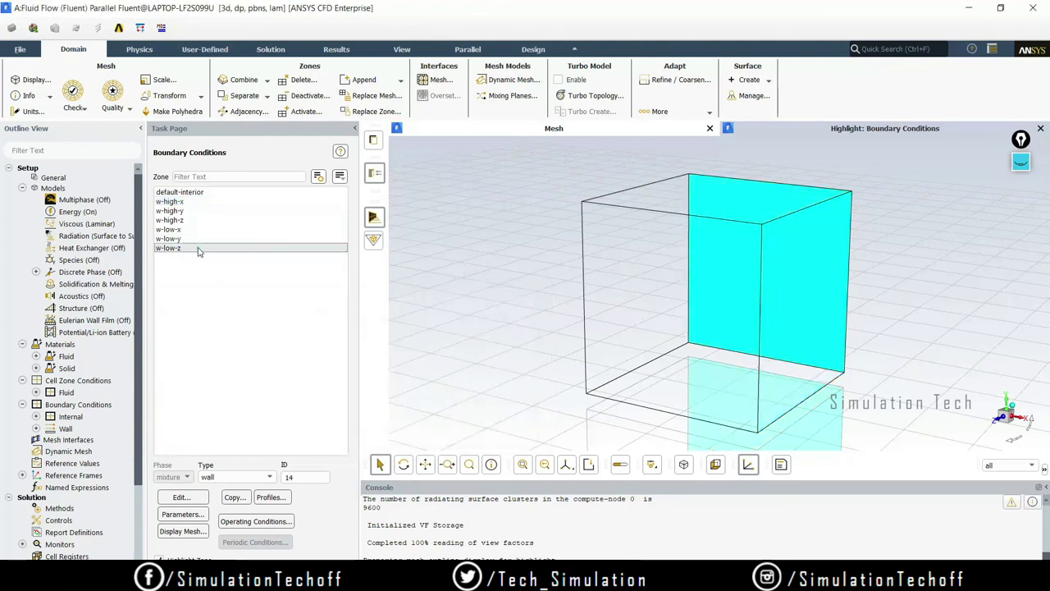
left_click(429, 279)
left_click(410, 281)
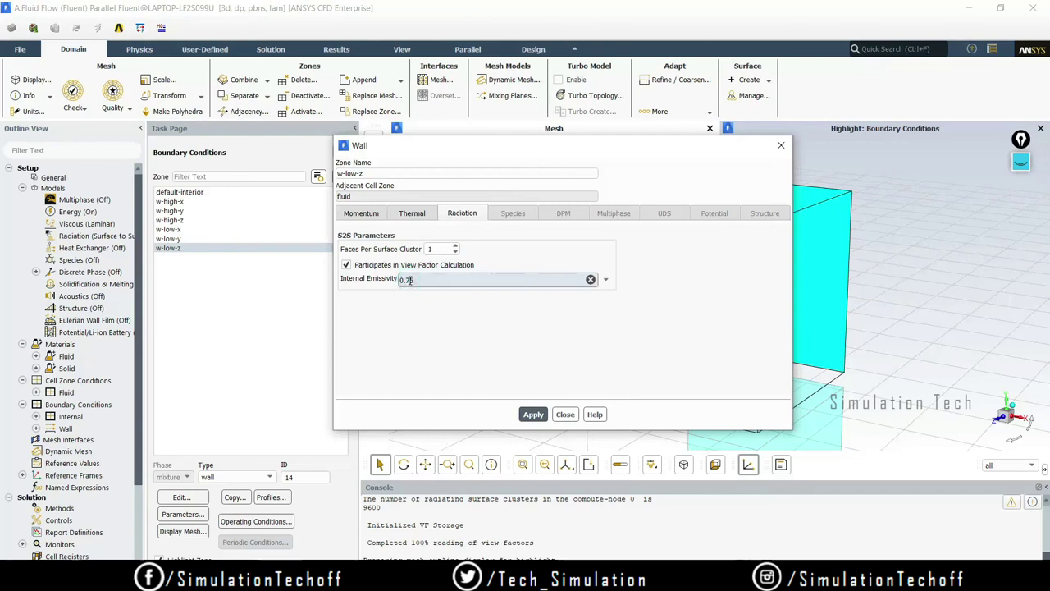
left_click(521, 416)
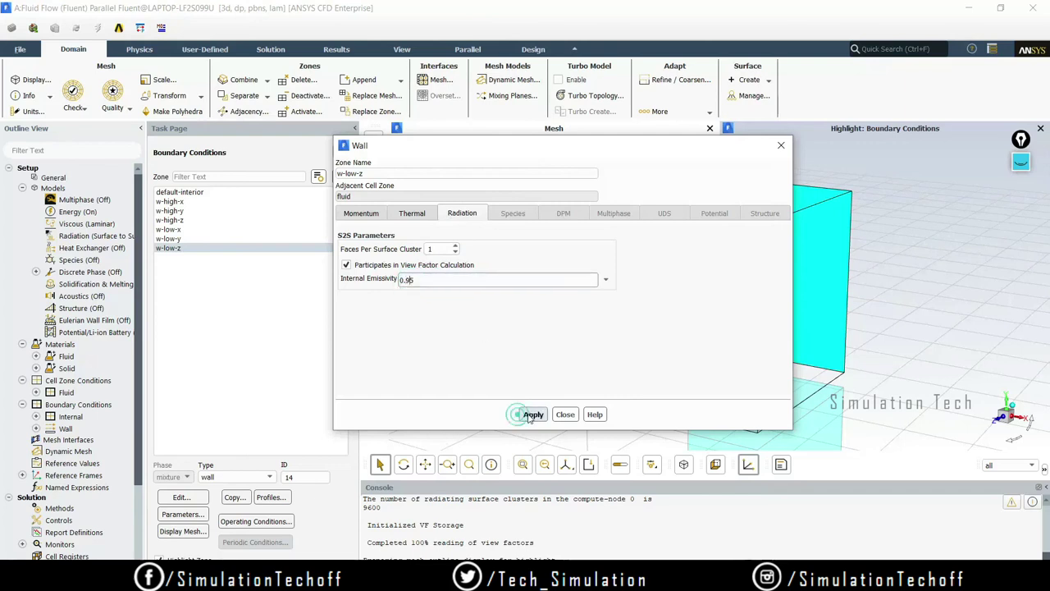
left_click(565, 414)
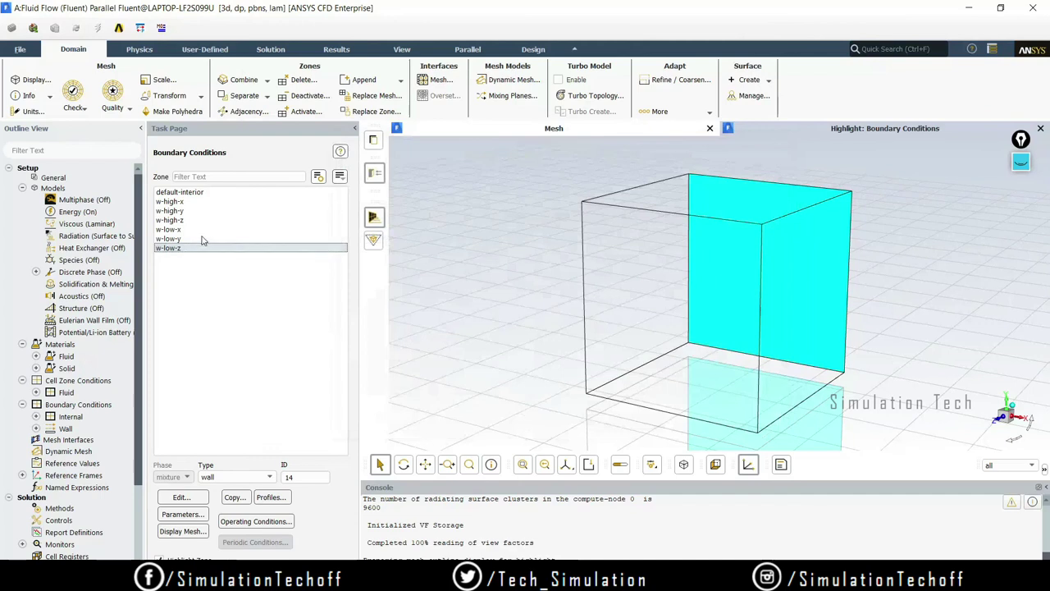
Set the w-high-z wall's internal emissivity to 0.95, apply it and close the wall dialog.
left_click(203, 224)
double_click(203, 223)
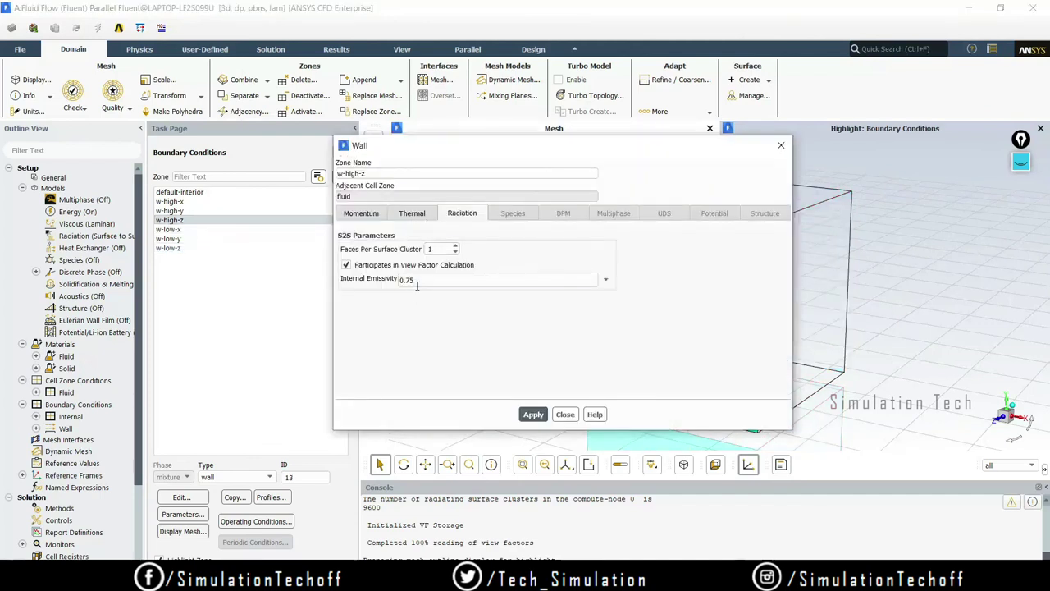
left_click(408, 280)
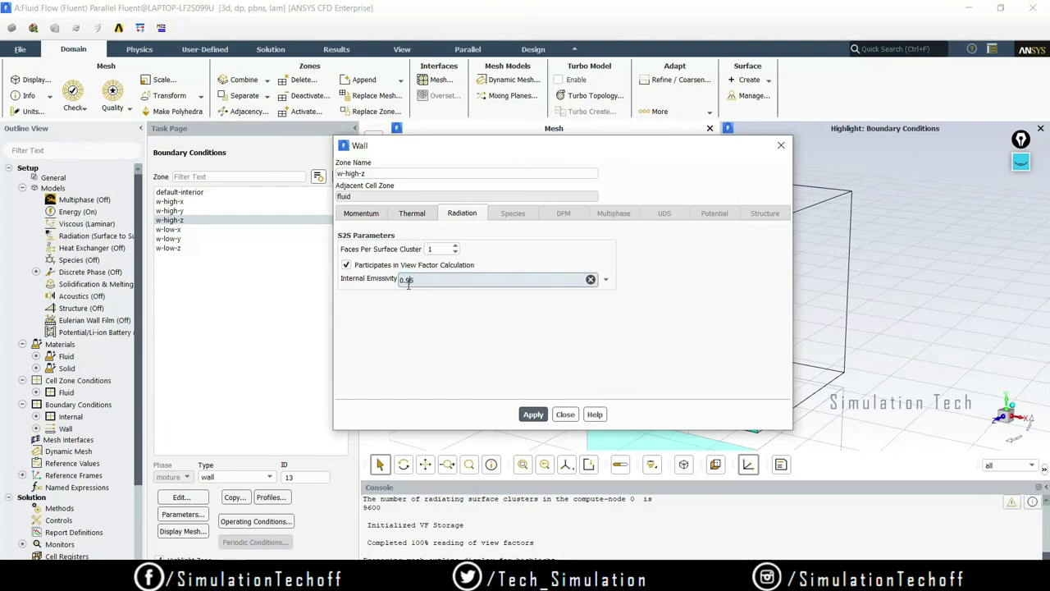
left_click(566, 414)
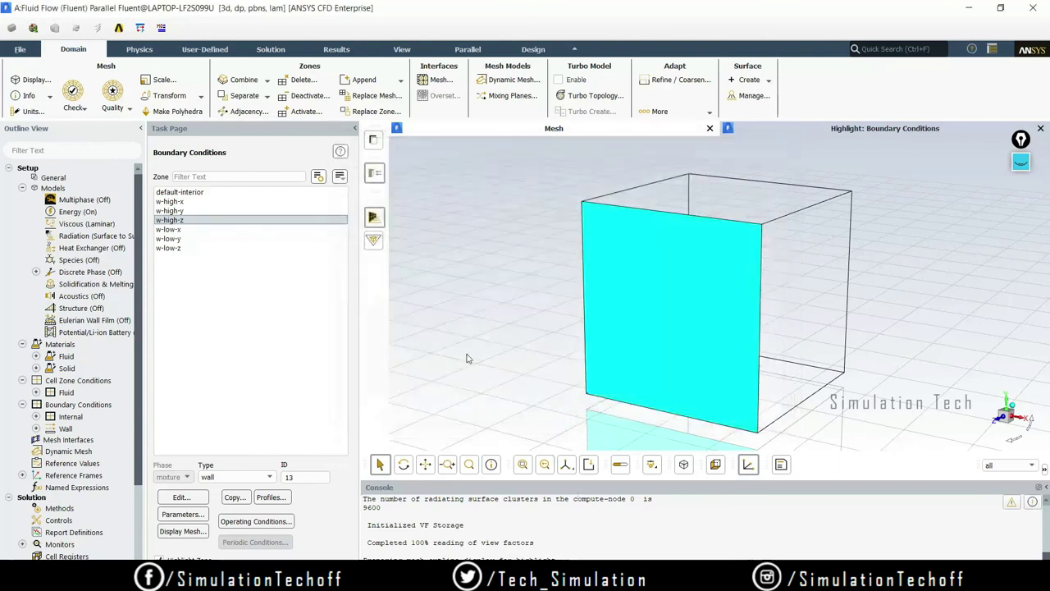
double_click(206, 218)
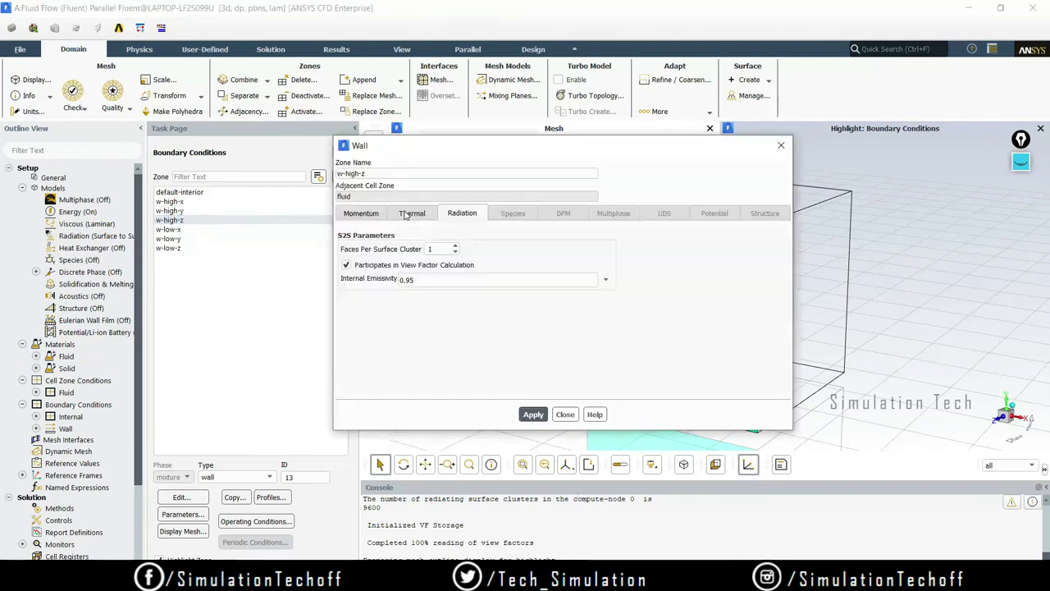
left_click(533, 415)
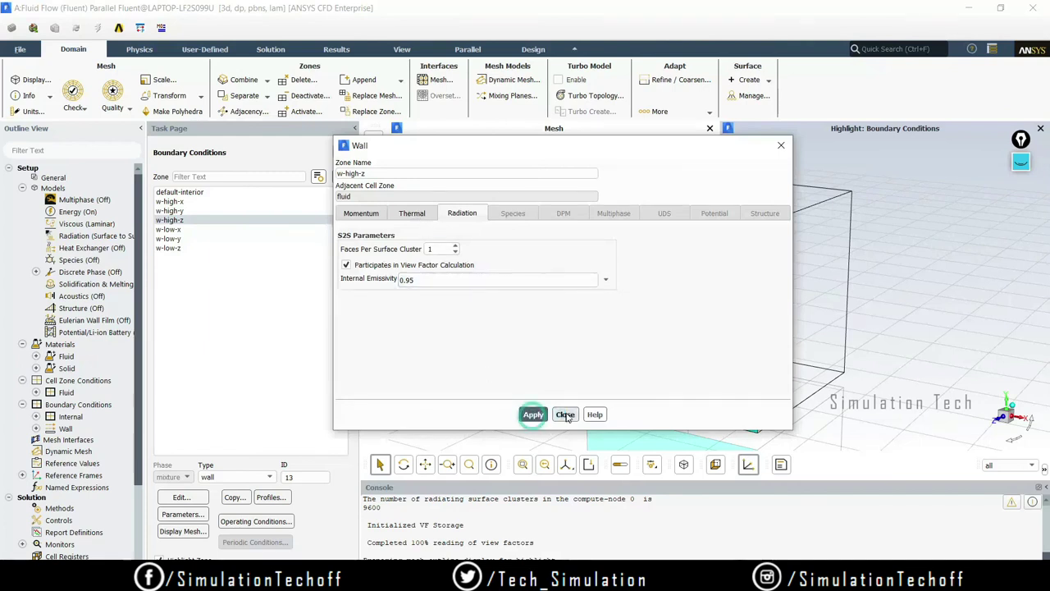
left_click(566, 415)
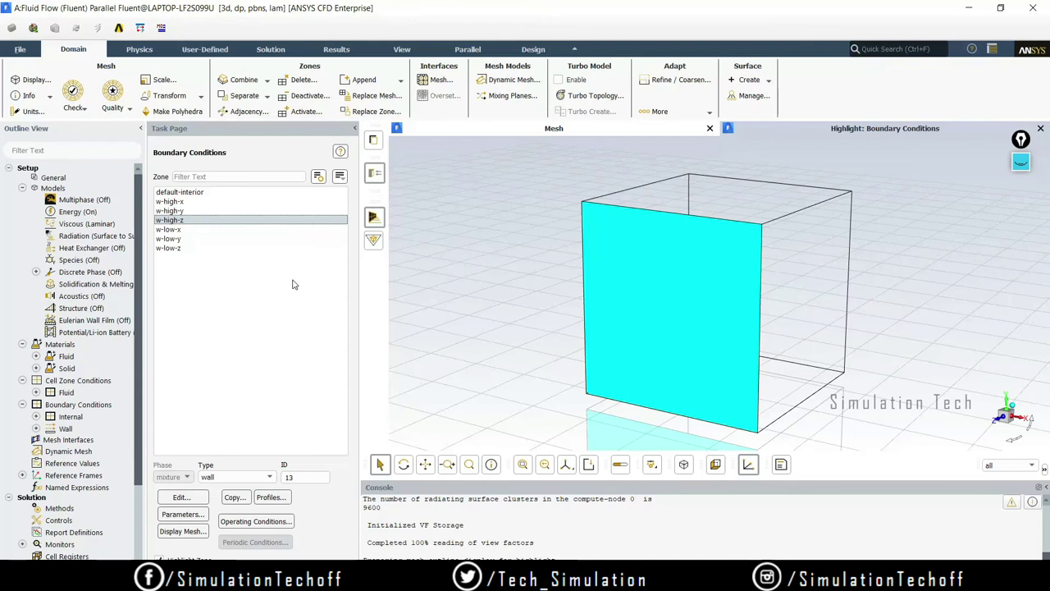
Copy the boundary conditions of w-high-y to w-low-y, confirm the copy and close the dialog.
left_click(209, 203)
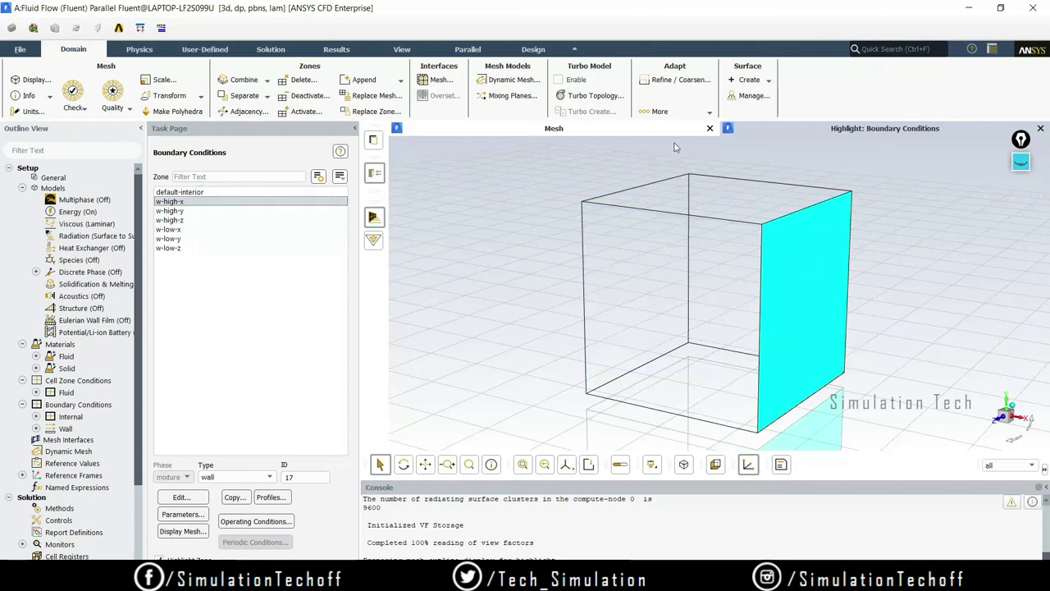
left_click(188, 211)
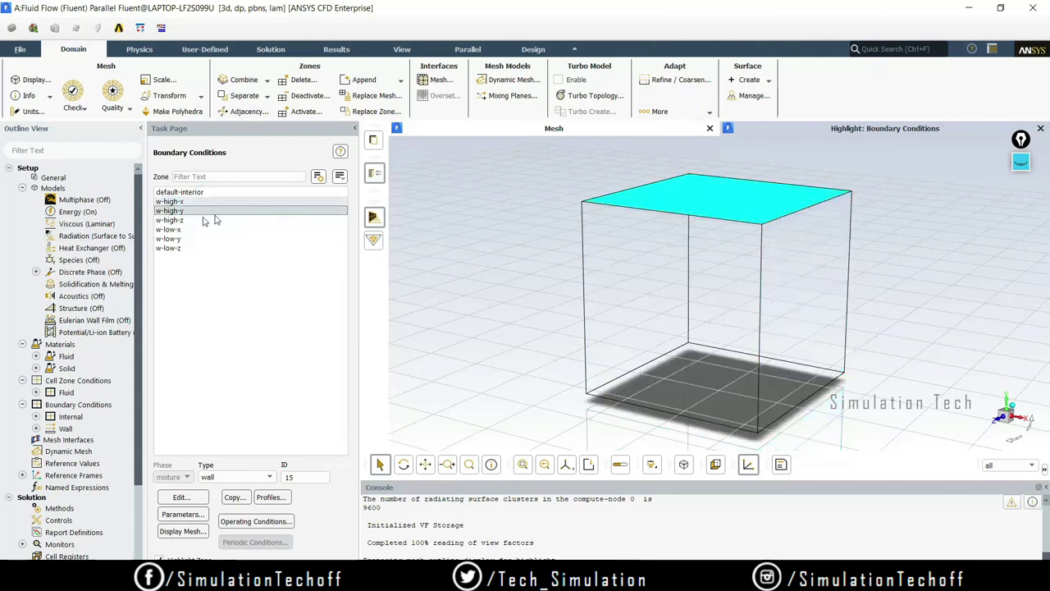
left_click(234, 497)
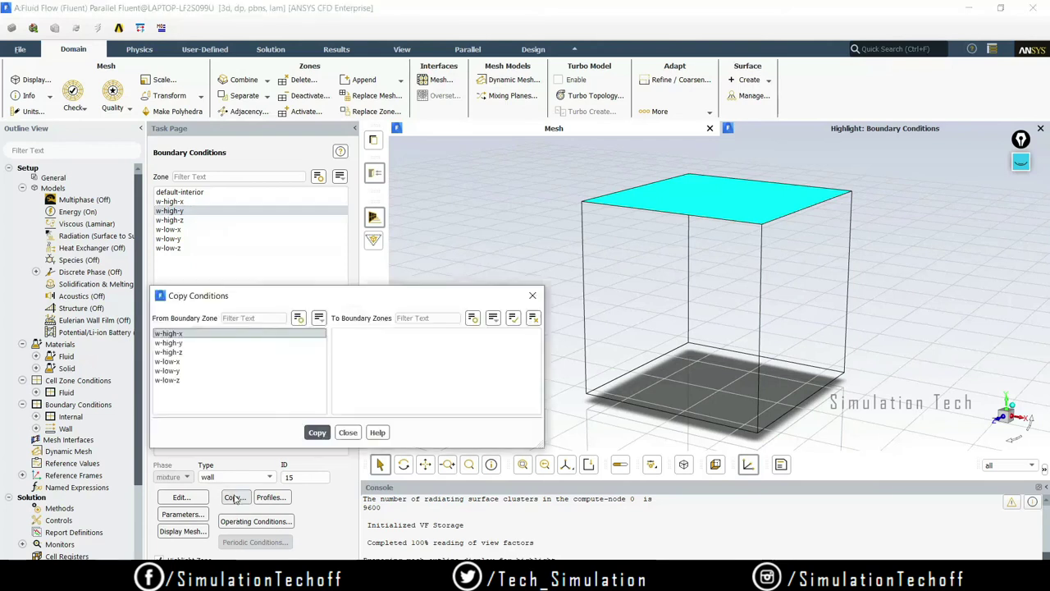
left_click(196, 343)
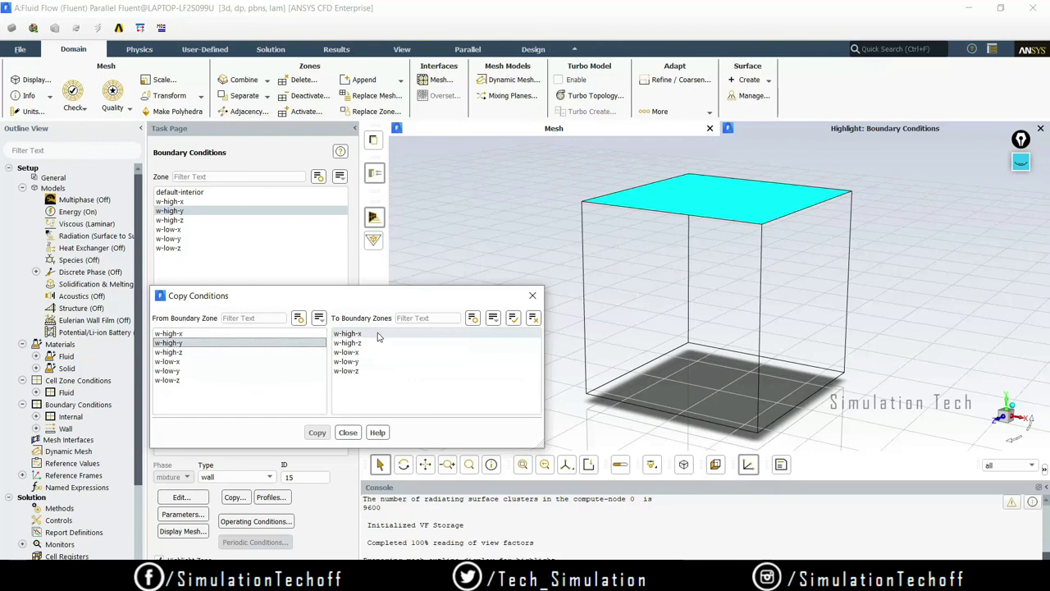
left_click(369, 365)
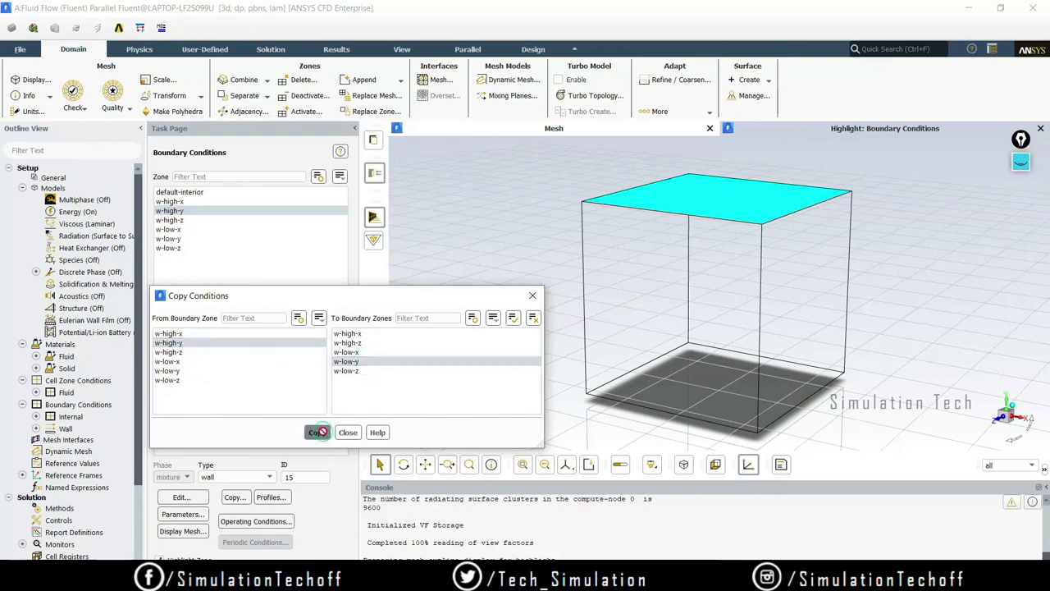
left_click(317, 433)
left_click(569, 317)
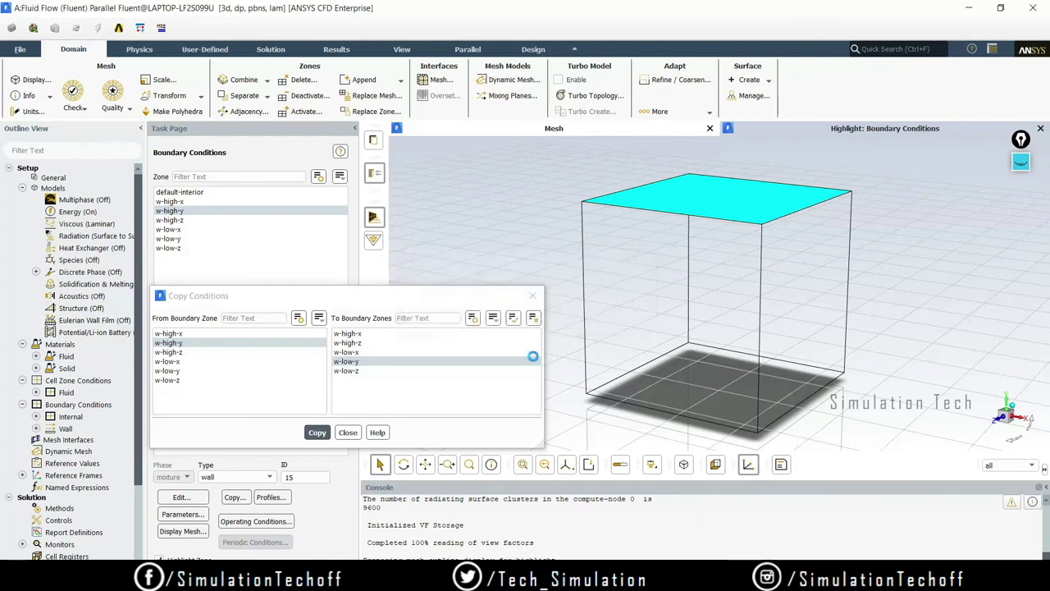
left_click(348, 432)
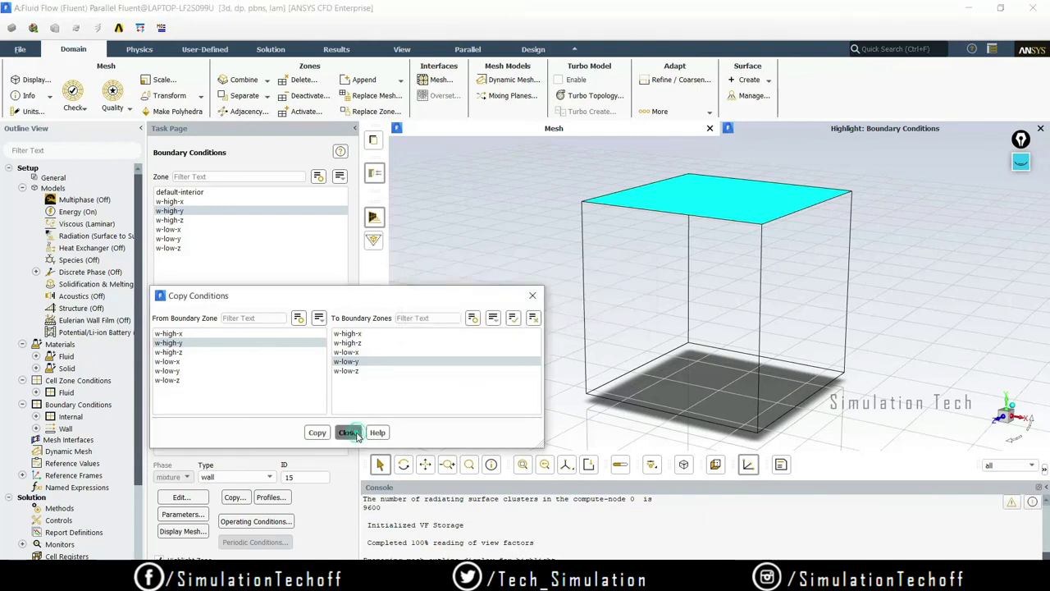
Select the material for the w-high-y wall in its thermal conditions, apply it and close the dialog.
double_click(206, 210)
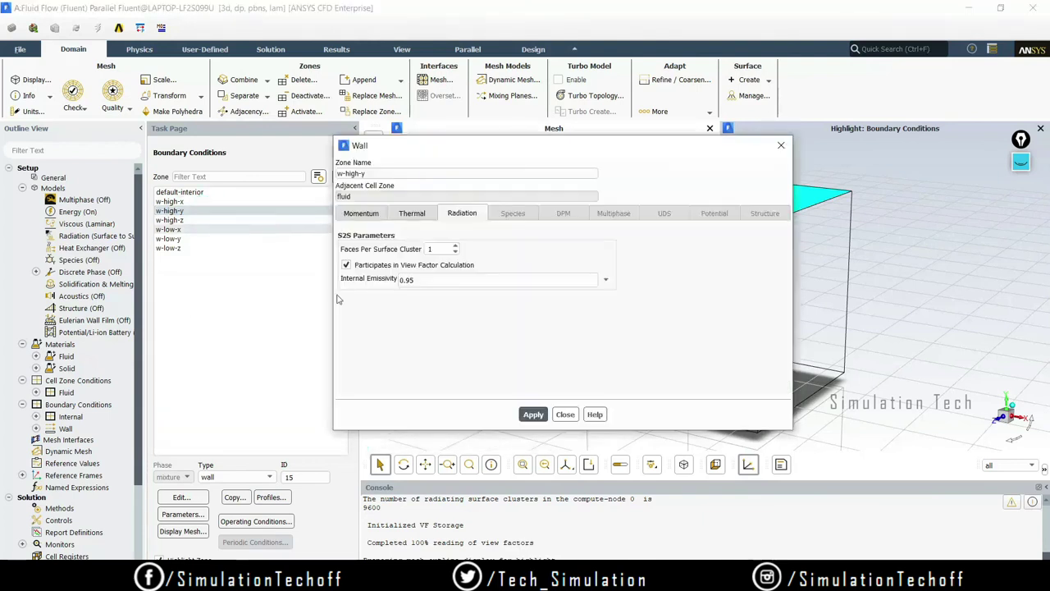
left_click(412, 213)
left_click(399, 383)
left_click(384, 396)
left_click(534, 414)
left_click(565, 415)
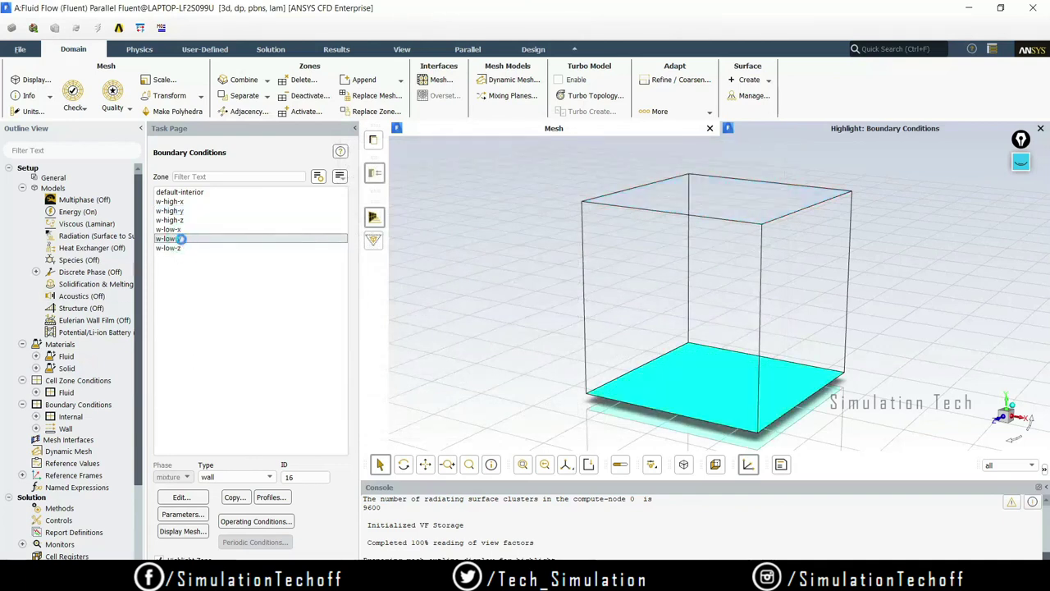
Set the w-low-y wall's material to insulation, review its radiation settings, apply the conditions and close the dialog.
double_click(181, 239)
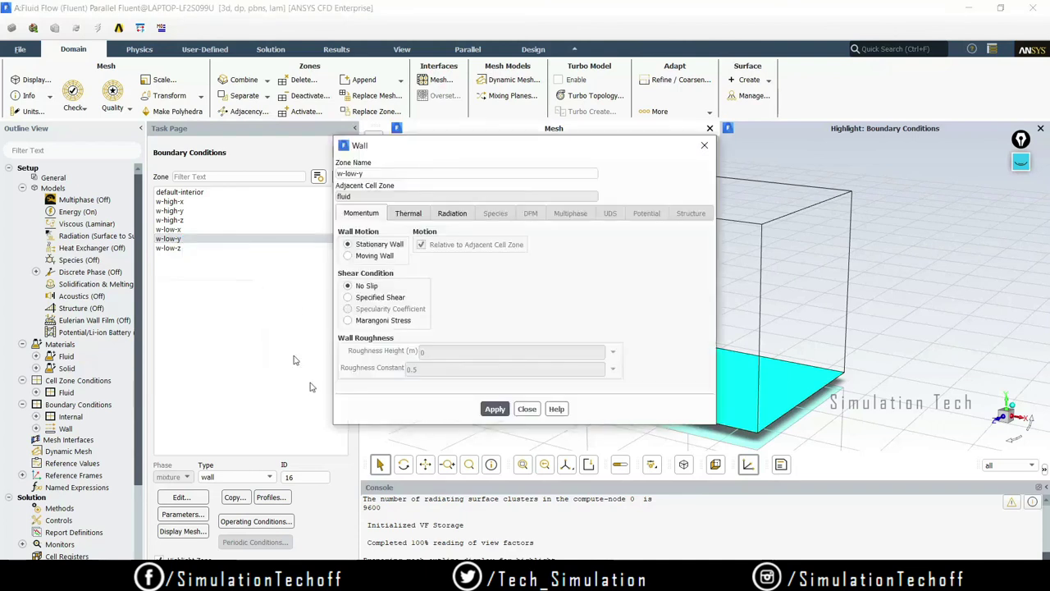
left_click(407, 213)
left_click(411, 386)
left_click(406, 402)
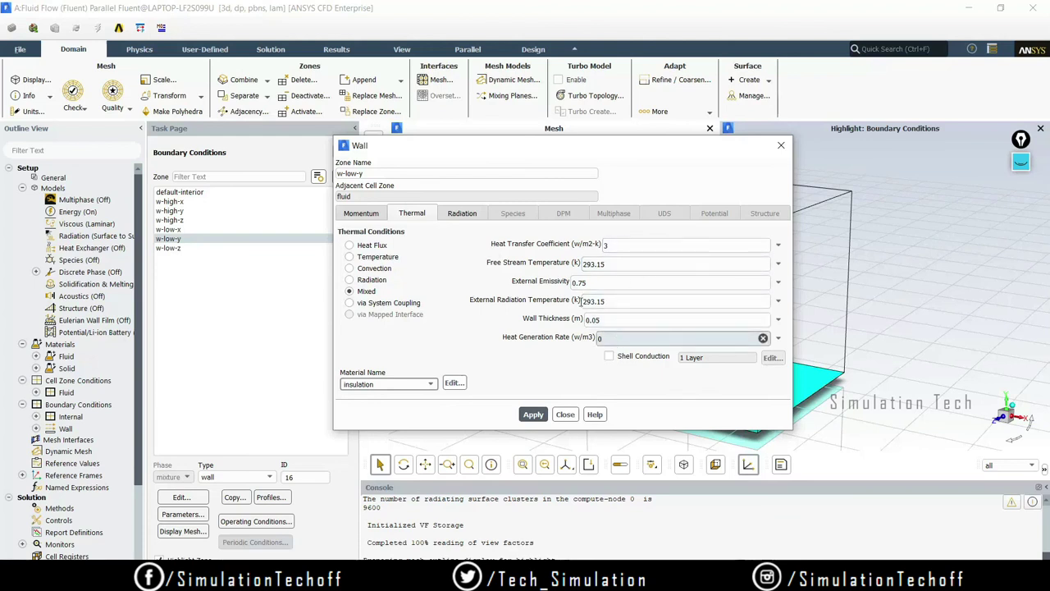
left_click(462, 213)
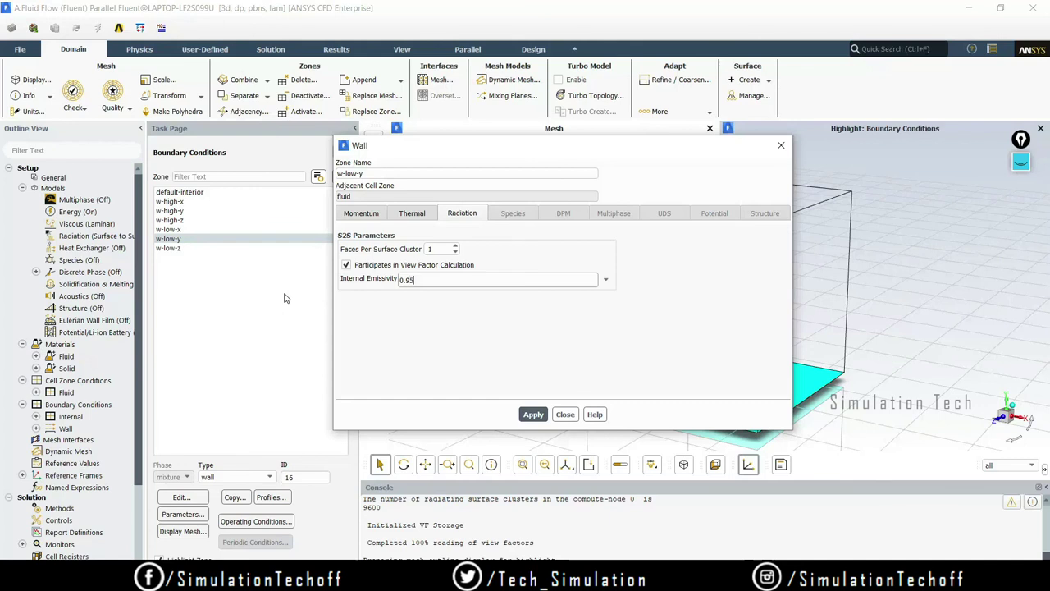
left_click(533, 413)
left_click(565, 415)
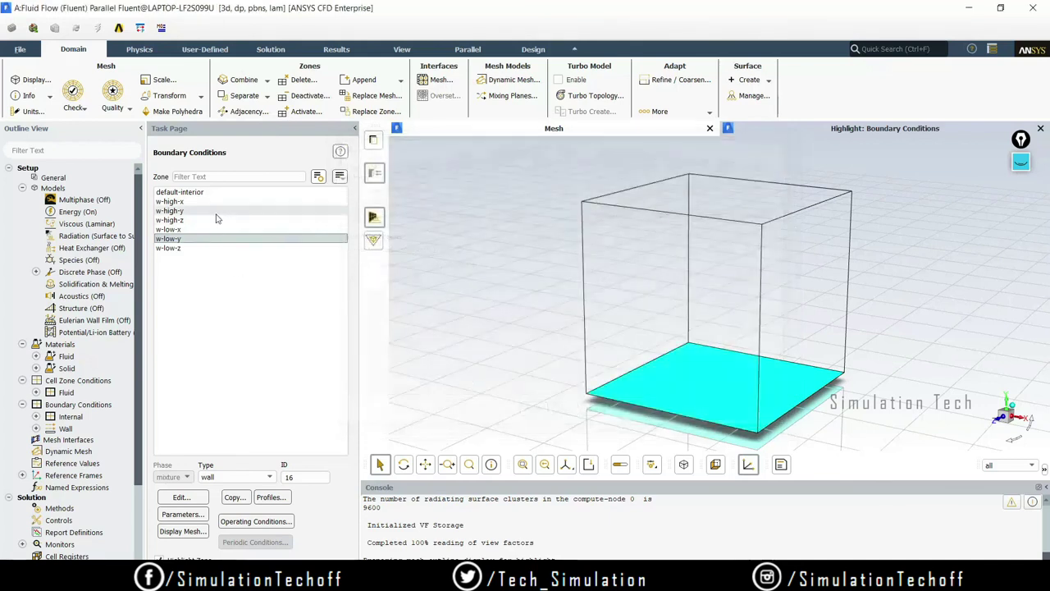
Review the w-high-y wall's radiation settings, reapply them and close the dialog.
left_click(216, 211)
left_click(216, 211)
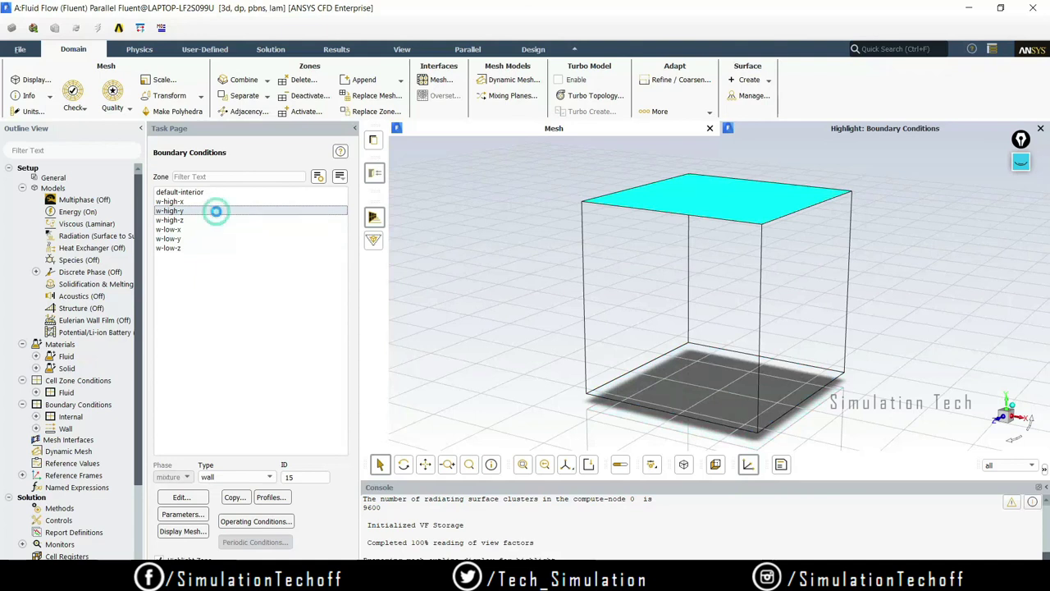
left_click(453, 215)
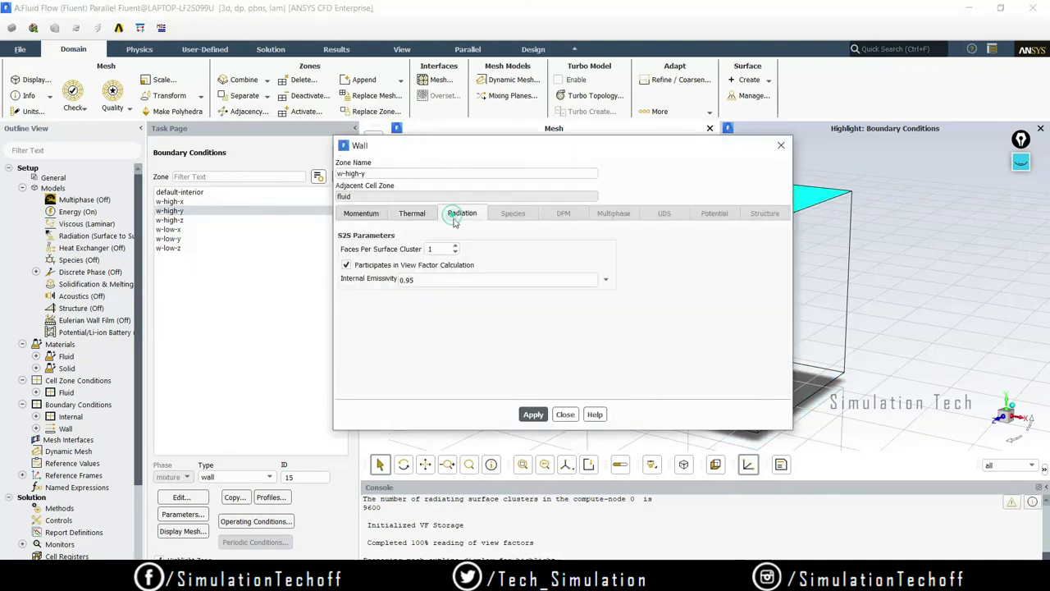
left_click(533, 415)
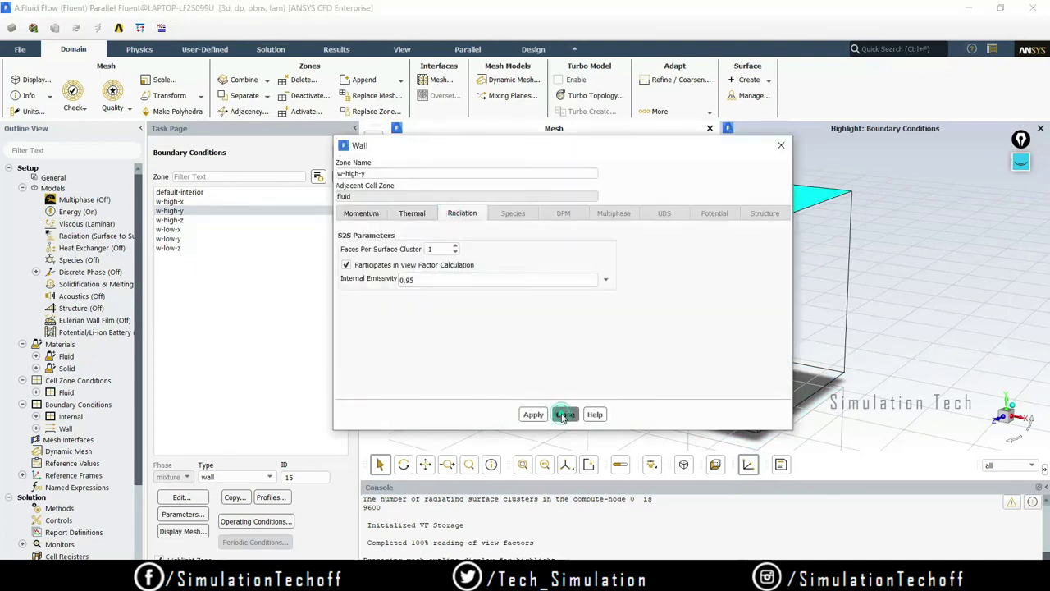
left_click(565, 415)
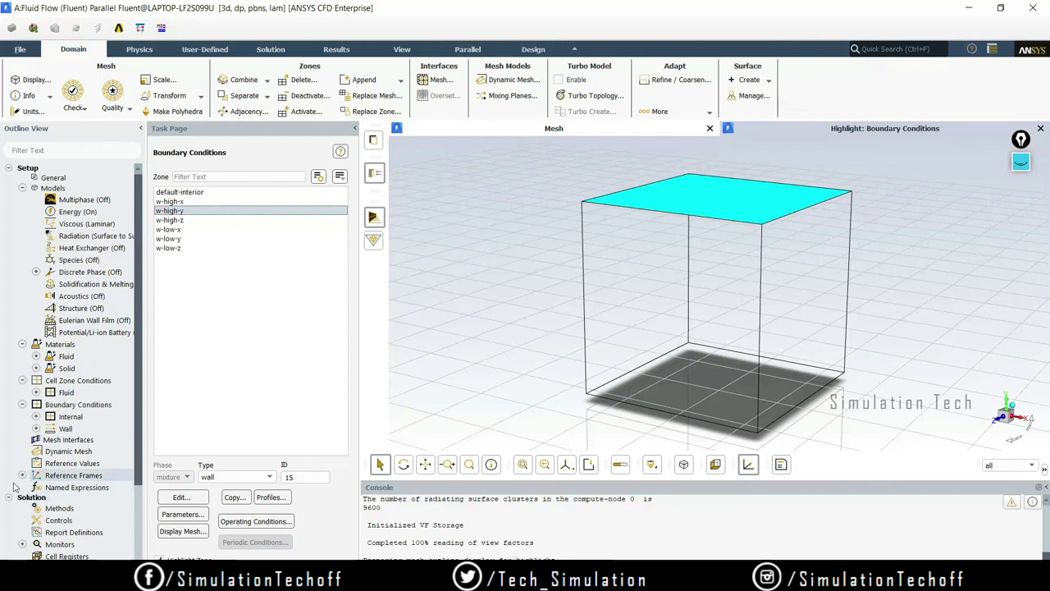
Set the pressure spatial discretization to Body Force Weighted in the solution methods.
left_click(71, 511)
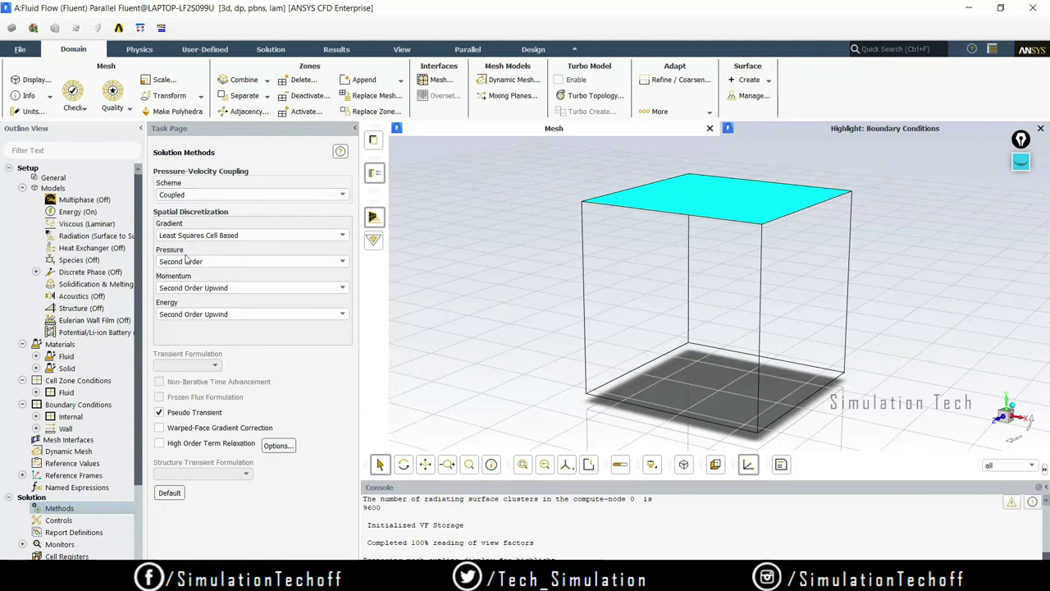
left_click(264, 261)
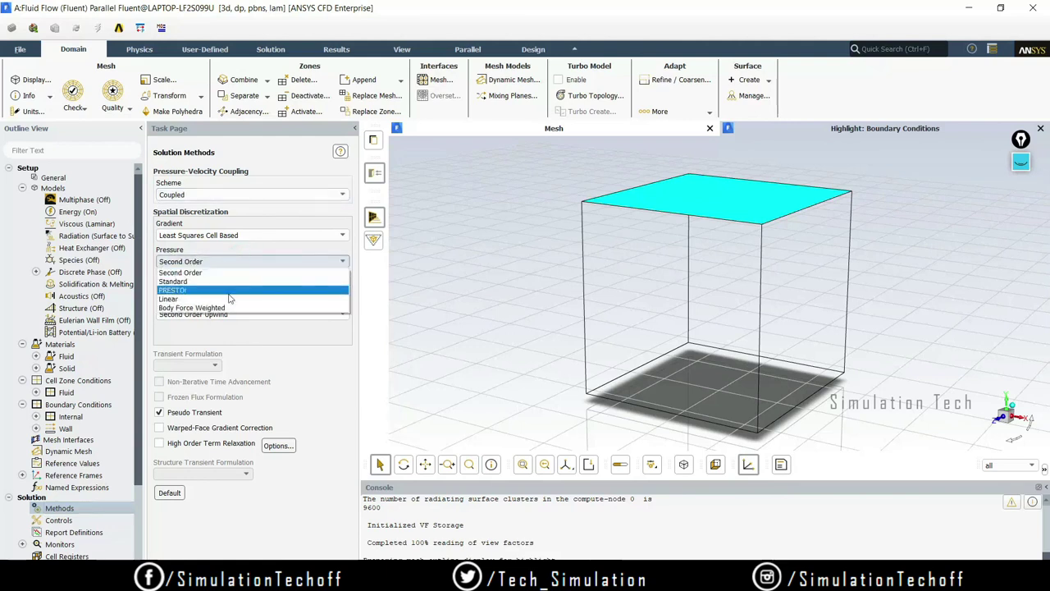
left_click(226, 308)
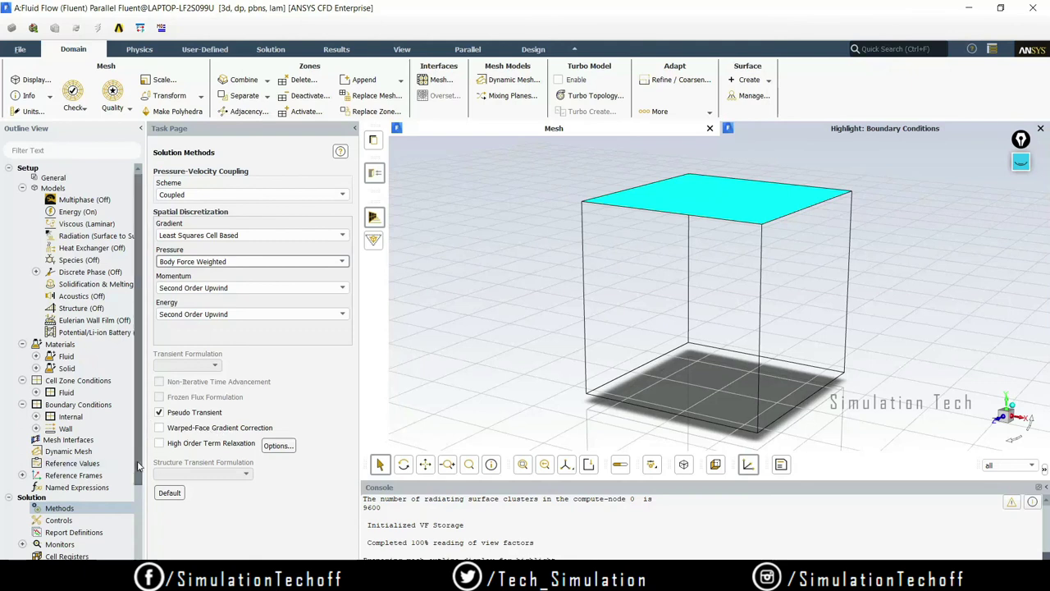
Initialize the solution using Hybrid Initialization.
scroll(141, 535, "down", 3)
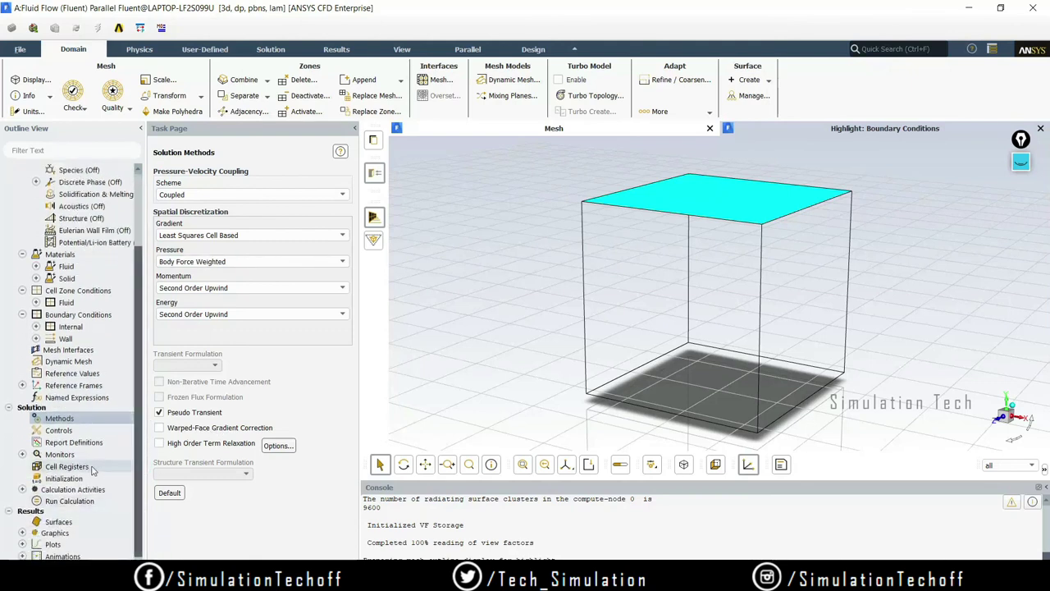
left_click(76, 481)
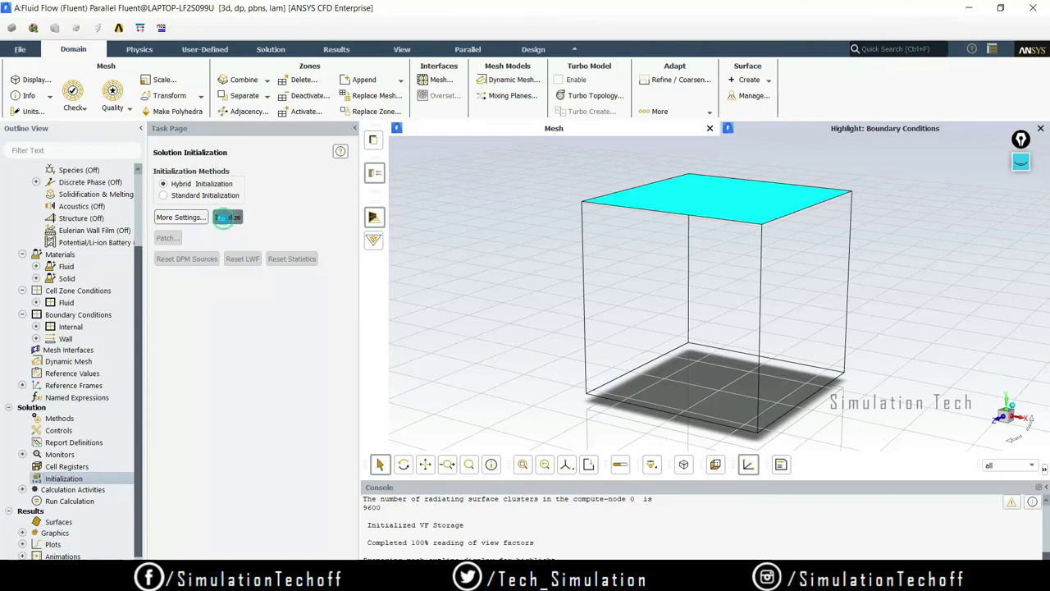
left_click(227, 218)
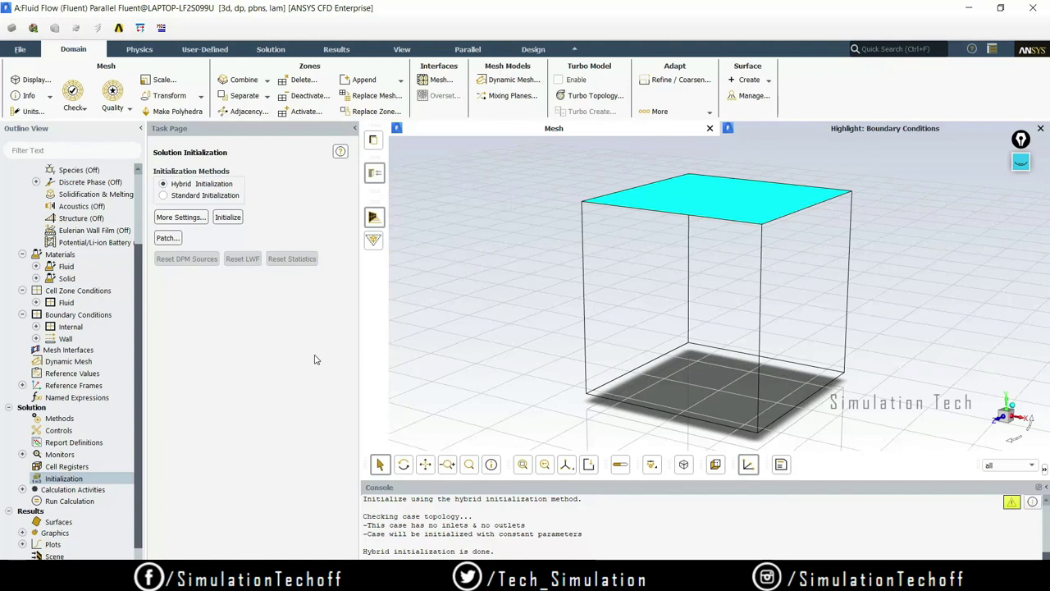
Set the number of iterations to 300 and start the calculation.
left_click(82, 501)
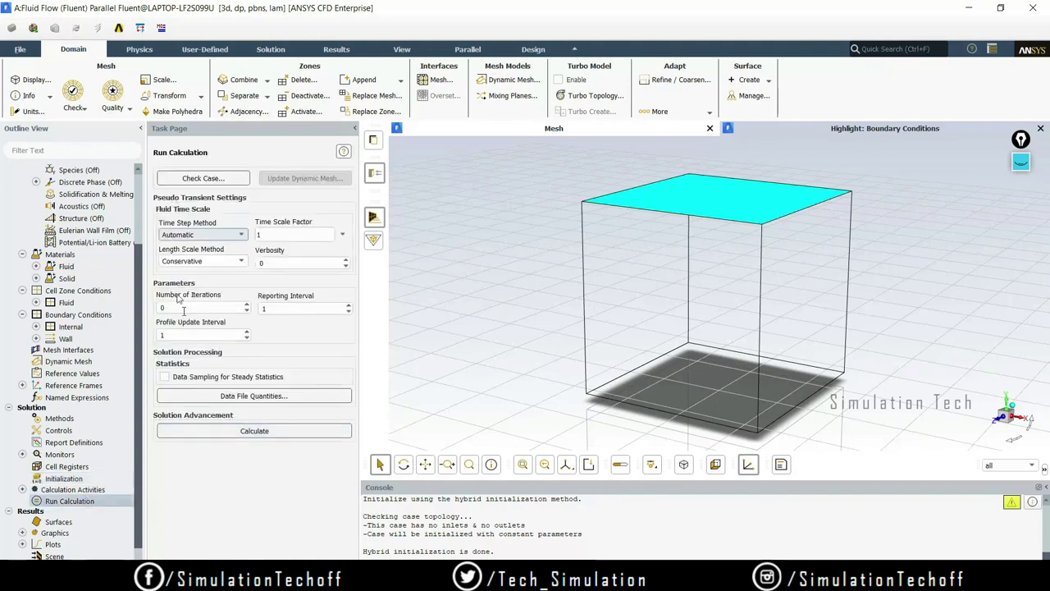
double_click(186, 310)
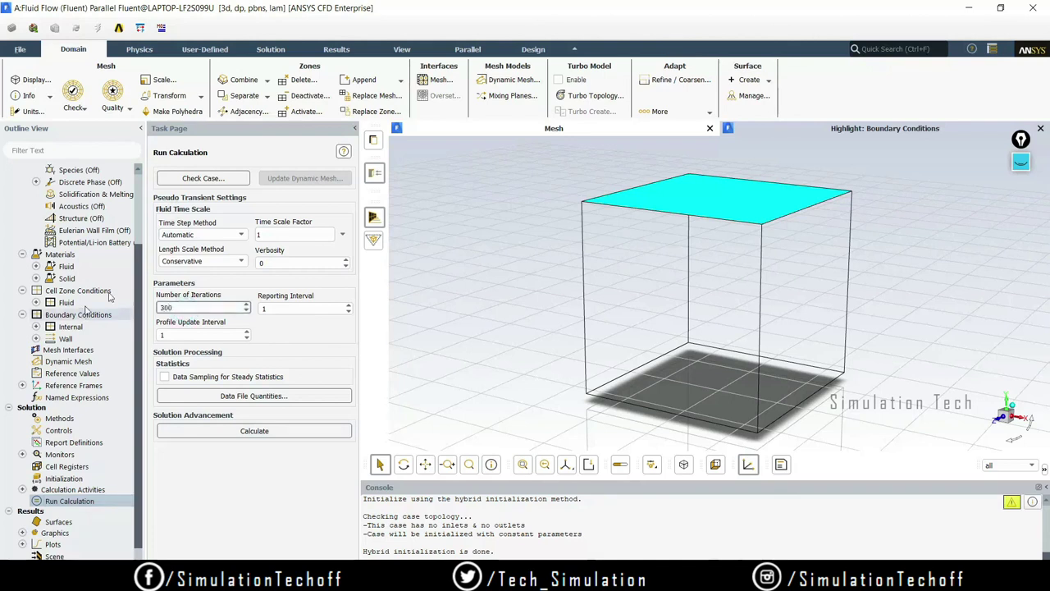
left_click(244, 431)
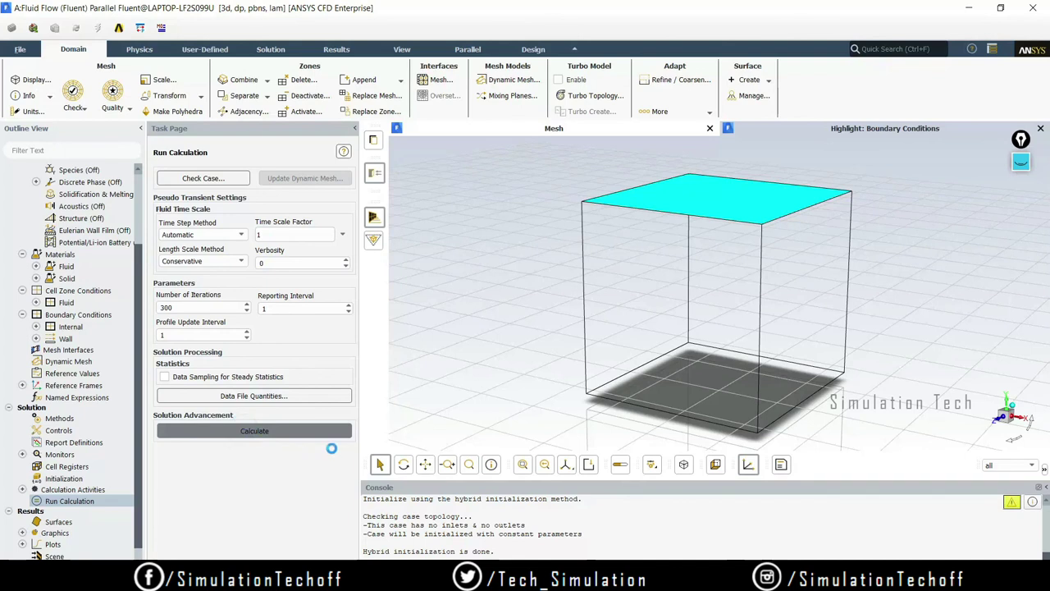